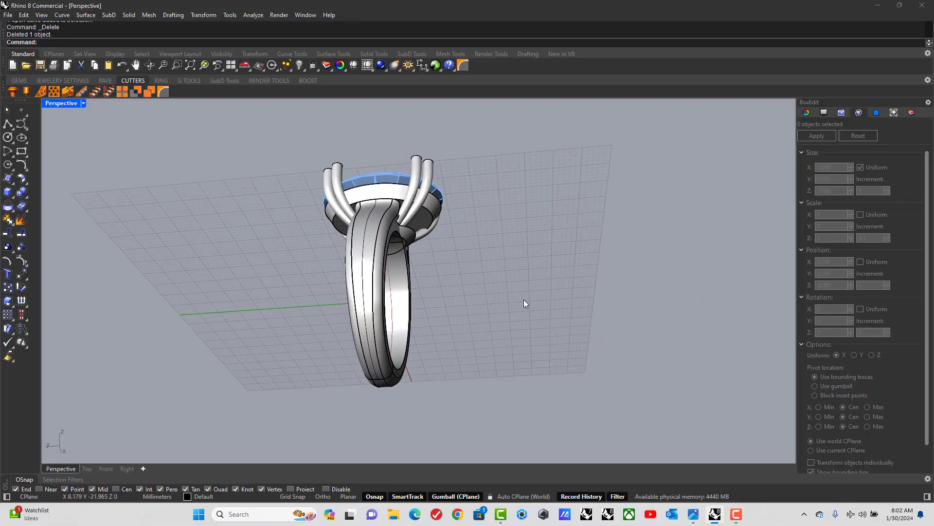
Inspect the finished ring's shank, head, prongs and oval stone from several angles.
scroll(403, 258, "up", 8)
right_click_drag(404, 258, 553, 328)
scroll(404, 309, "down", 5)
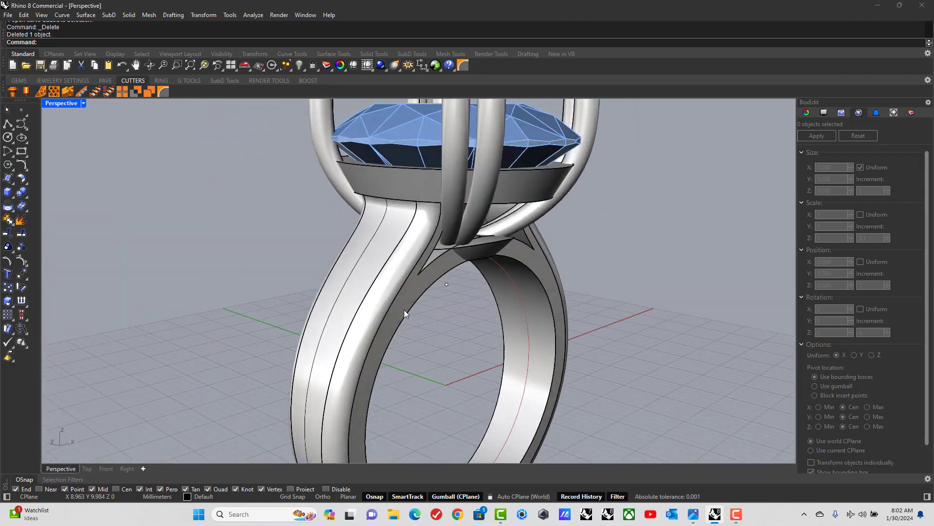
right_click_drag(404, 310, 505, 355)
scroll(485, 401, "down", 3)
scroll(484, 396, "up", 2)
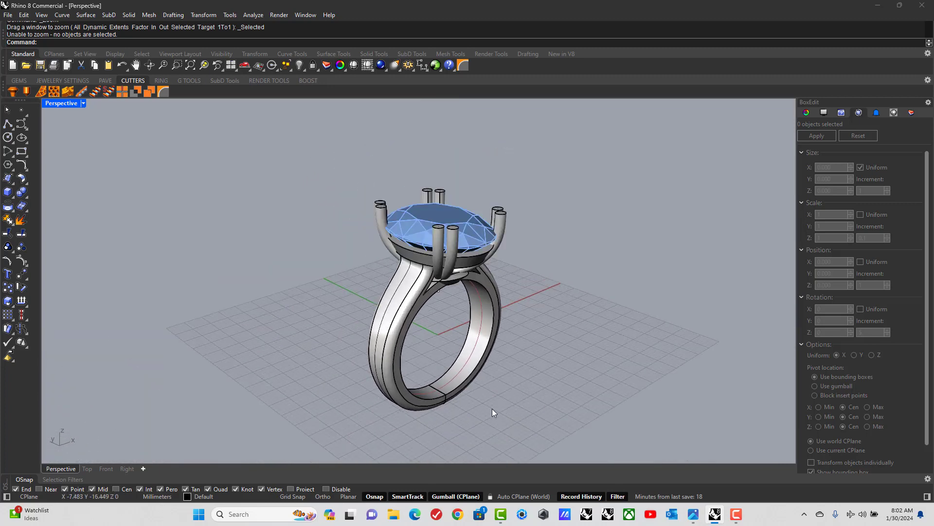
right_click_drag(492, 408, 485, 411)
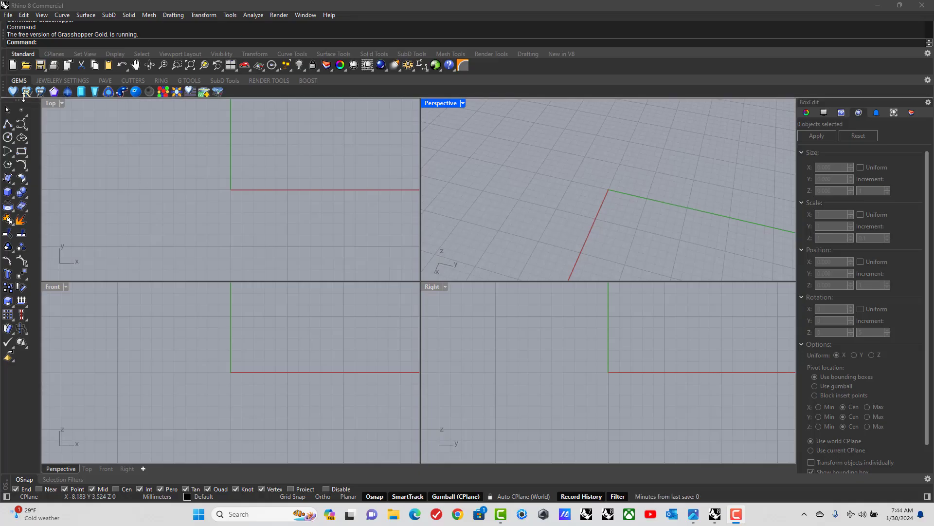
Create an oval-cut diamond in the 12/10 size with the gem tool.
left_click(19, 80)
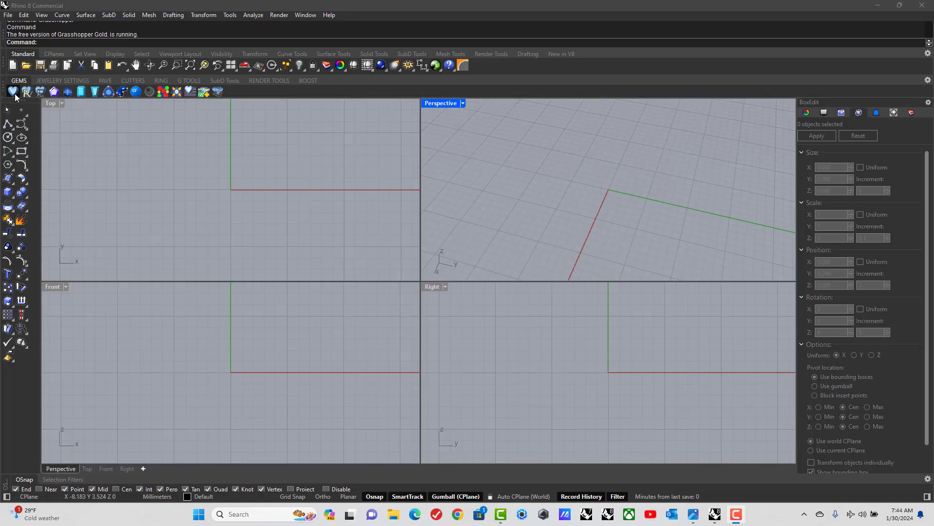
left_click(13, 91)
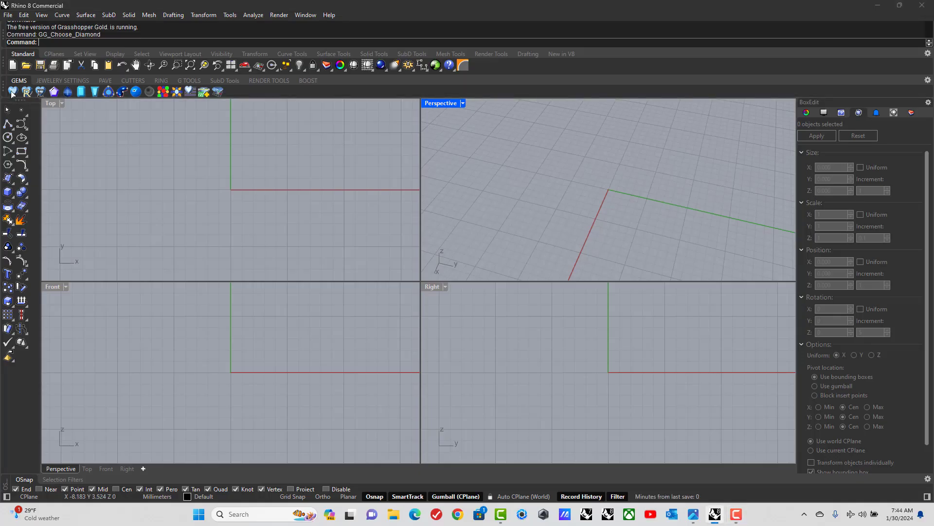
left_click(132, 177)
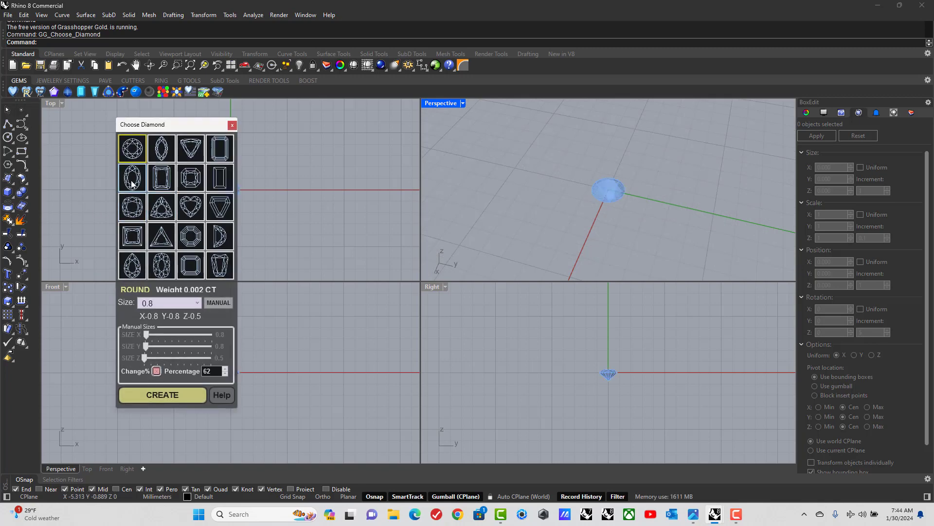
left_click(168, 303)
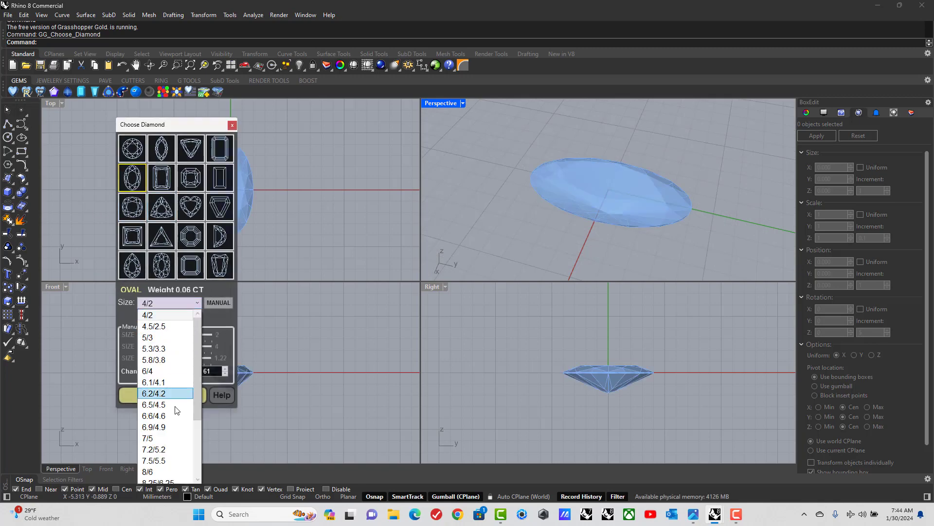
scroll(174, 419, "down", 2)
left_click(161, 472)
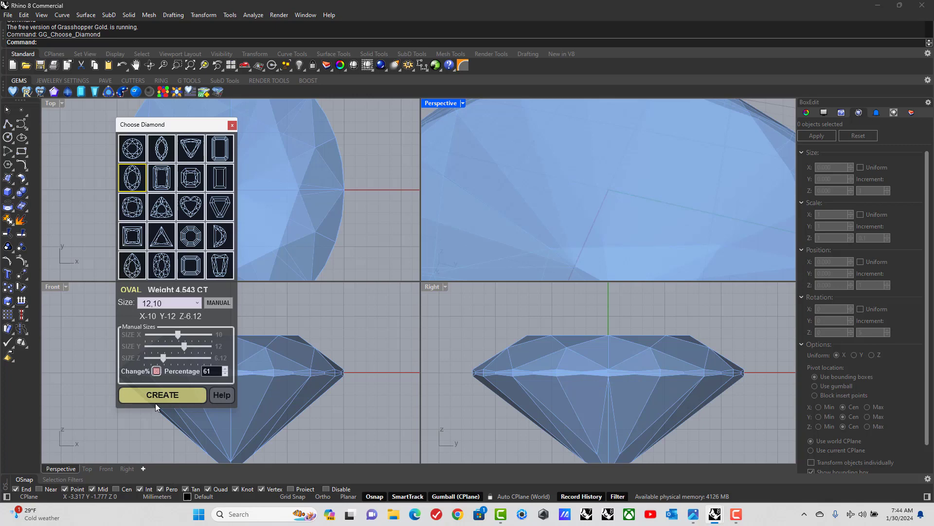
left_click(156, 395)
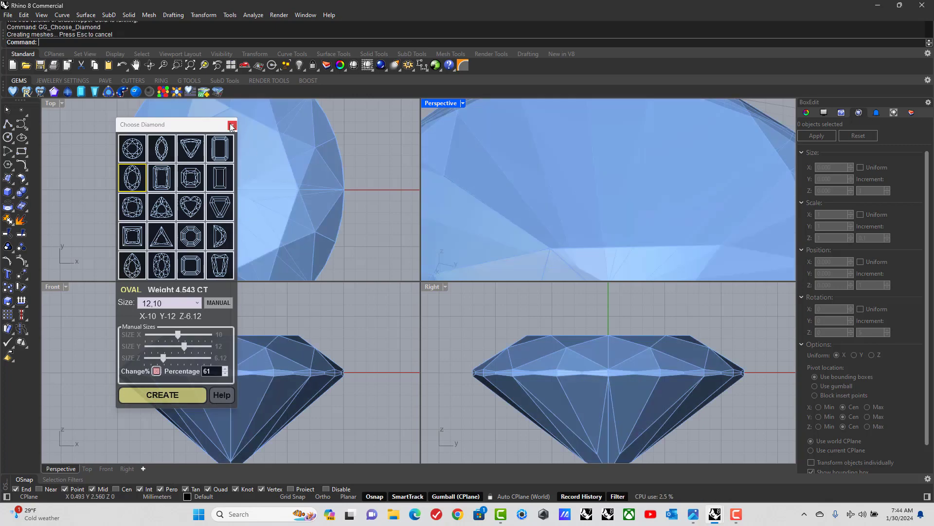
Resize the oval diamond to X 11.48, Y 15.5 and Z 6.7 mm.
left_click(223, 183)
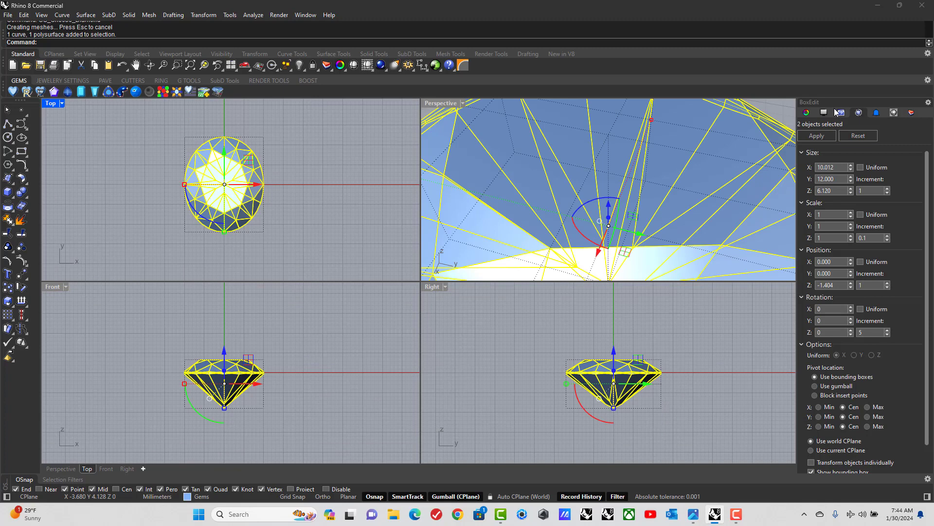
left_click(837, 180)
left_click_drag(839, 184, 797, 179)
type("15.5")
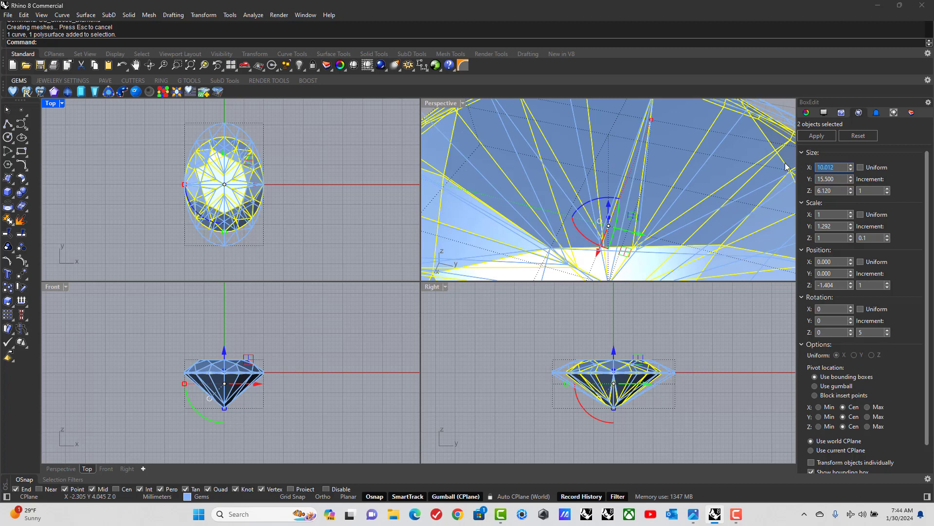
type("11.48")
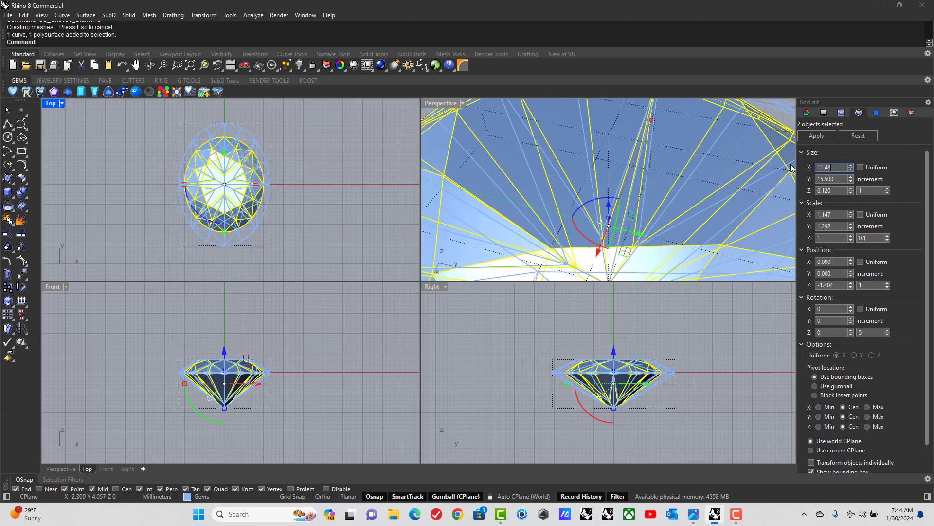
type("6.7")
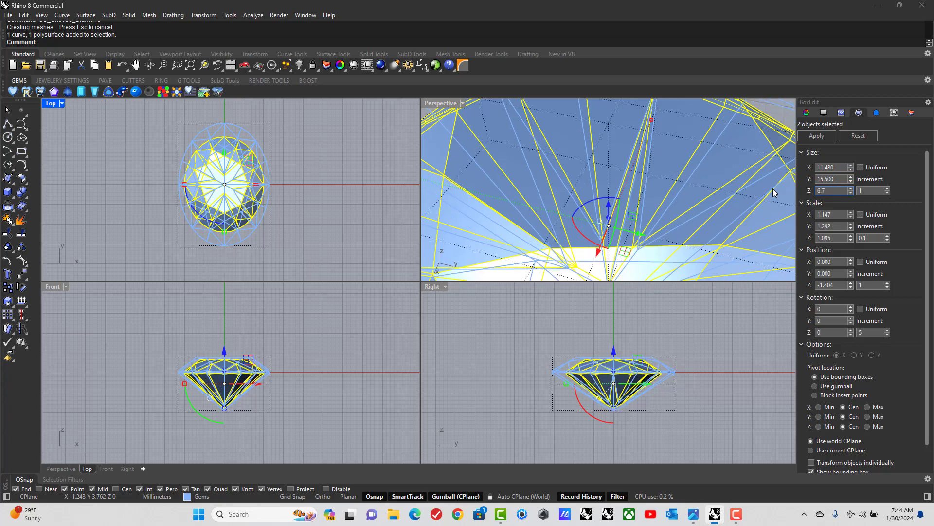
key("Return")
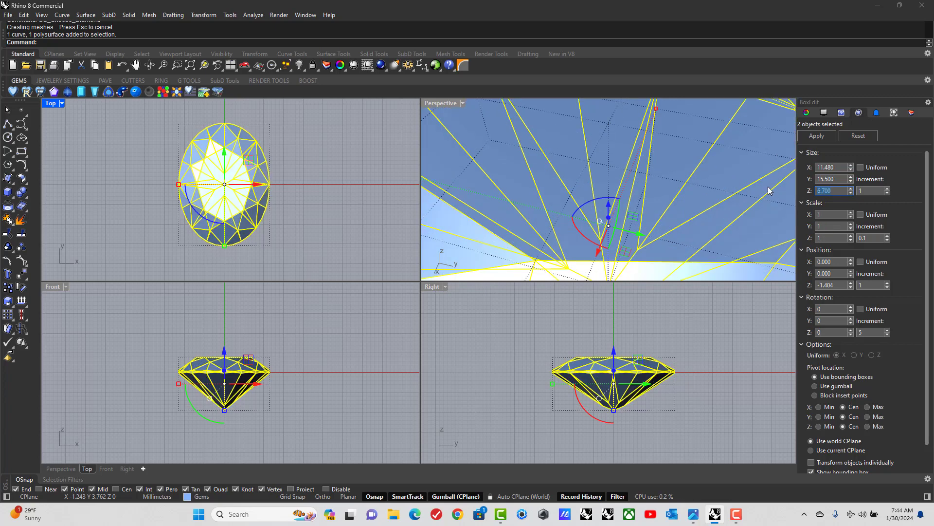
Create a ring size rail for the USA region in size 5.75, working in the Front view.
double_click(52, 287)
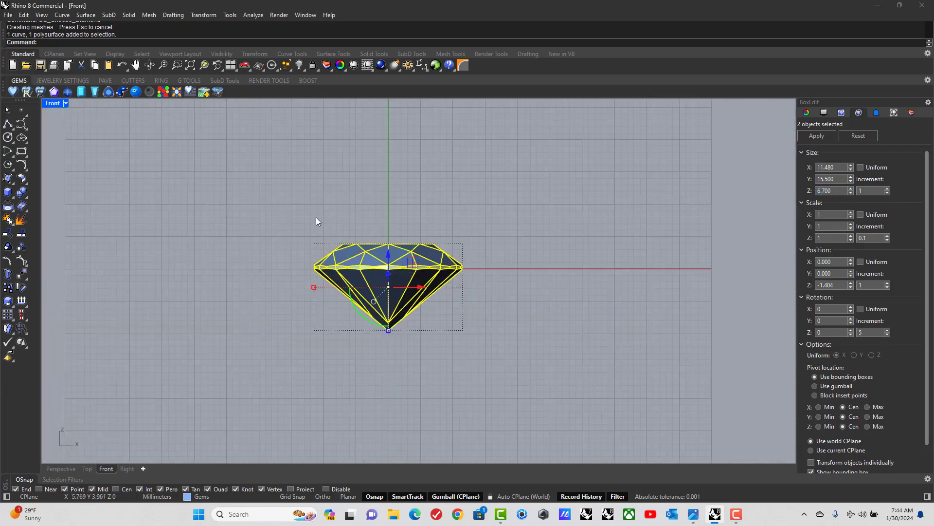
scroll(316, 221, "down", 2)
left_click(244, 224)
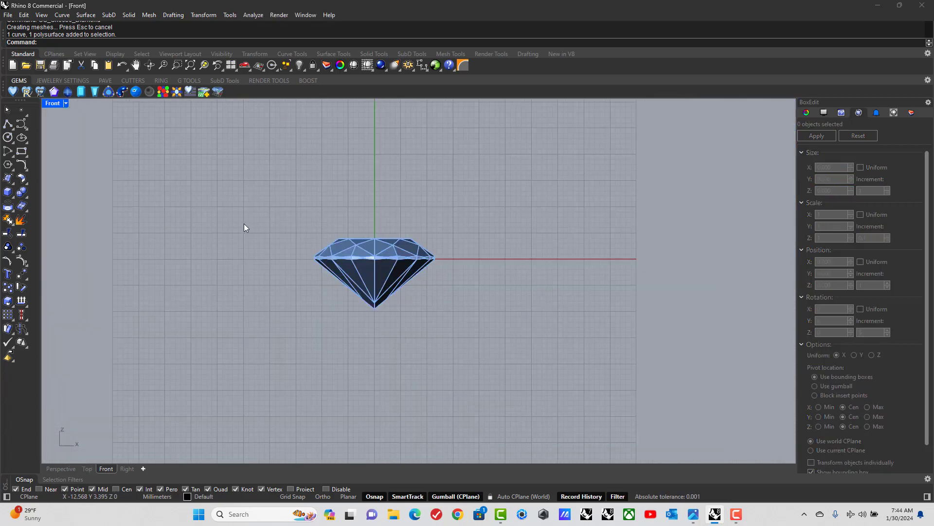
left_click(156, 81)
left_click(13, 94)
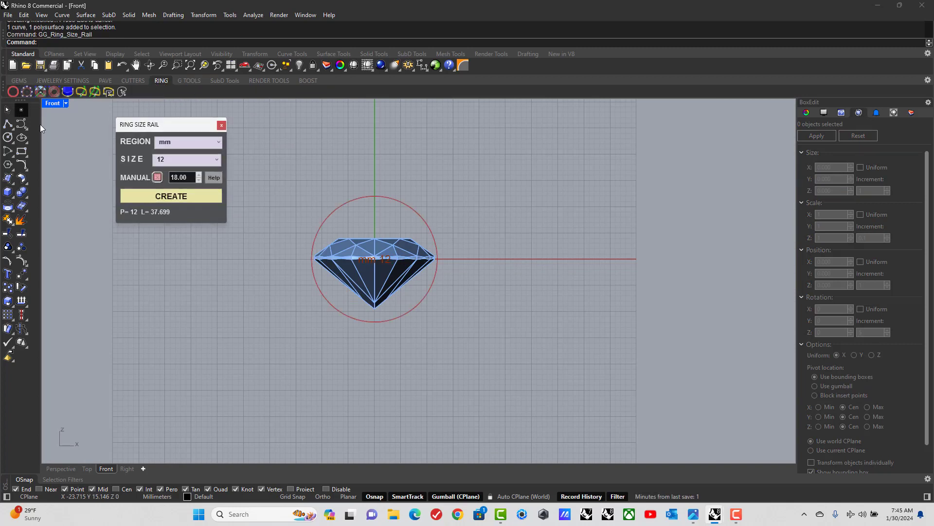
left_click(175, 141)
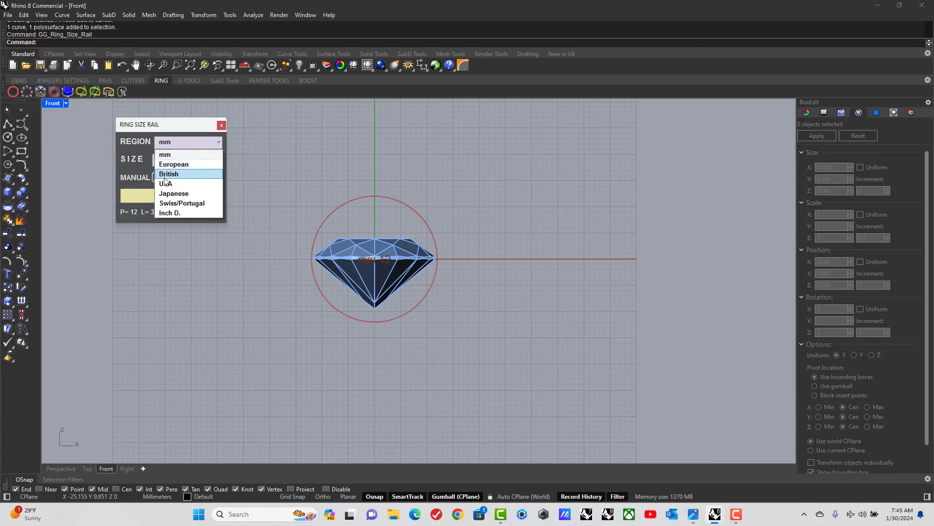
left_click(168, 183)
left_click(166, 164)
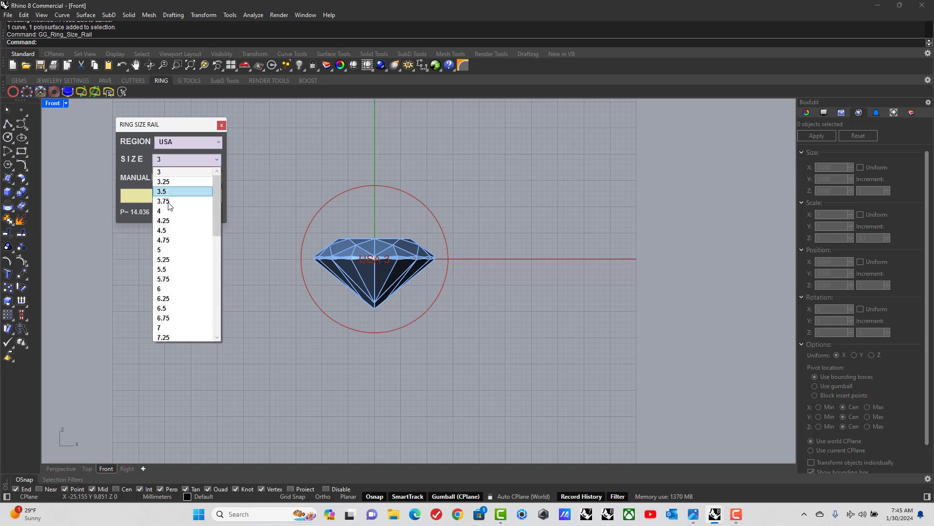
left_click(171, 277)
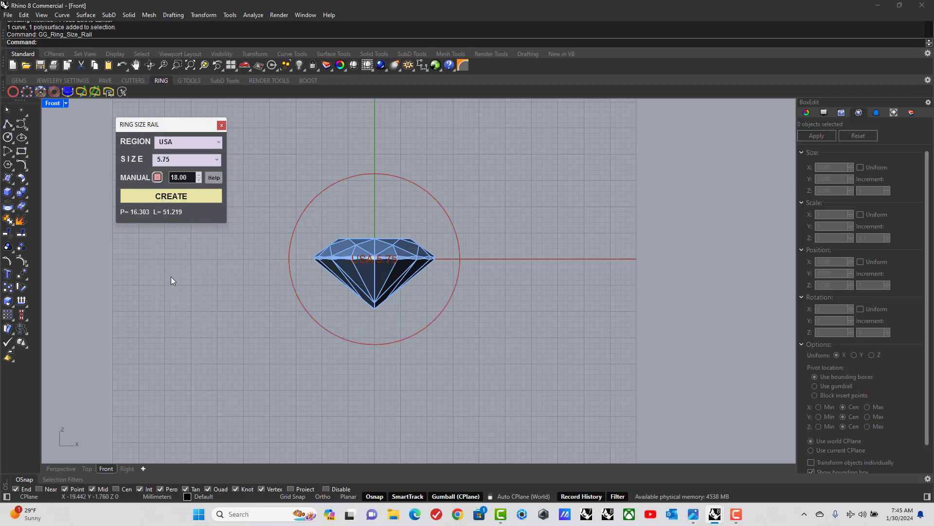
left_click(176, 197)
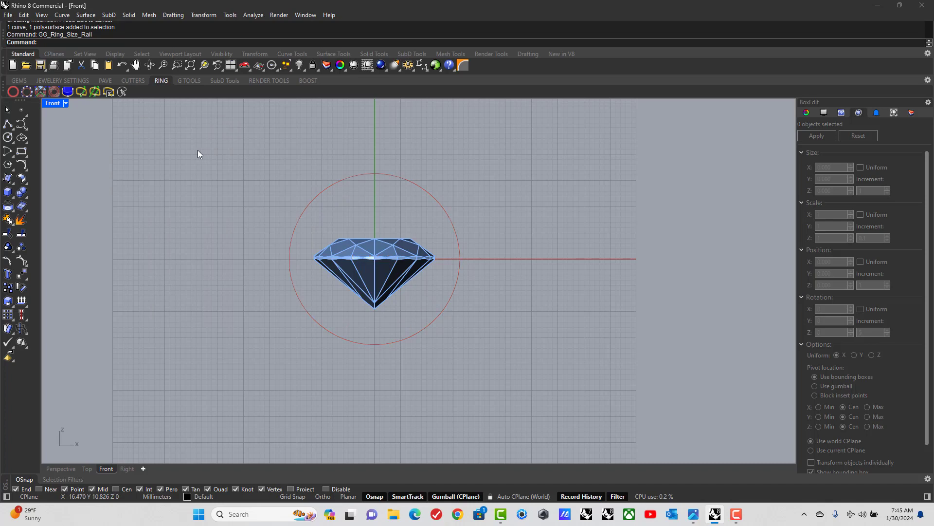
Offset the ring rail circle outward by 1.1 mm.
scroll(210, 155, "down", 2)
scroll(262, 179, "down", 3)
left_click(256, 213)
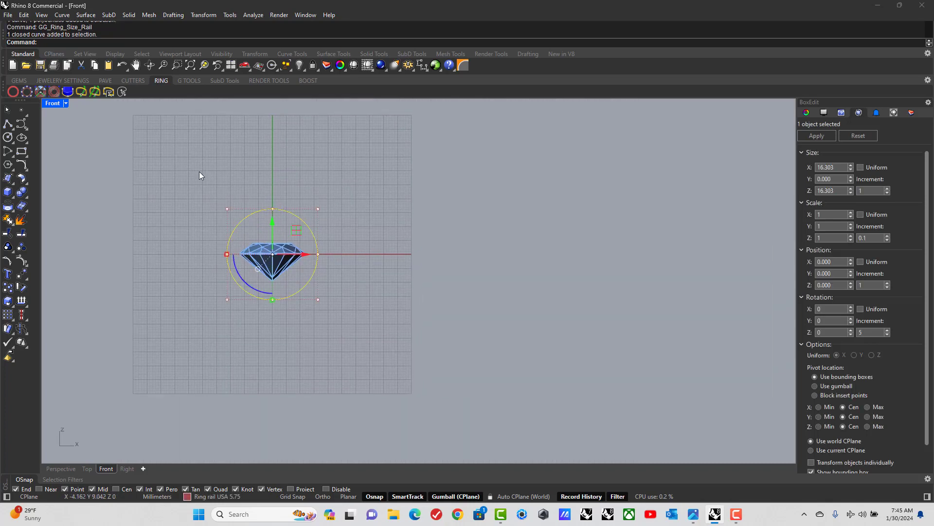
left_click(63, 17)
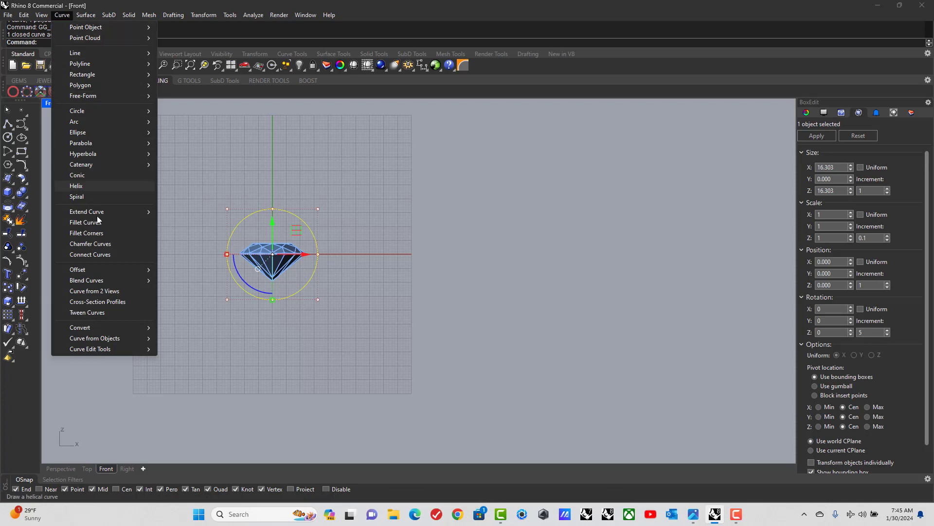
mouse_move(94, 269)
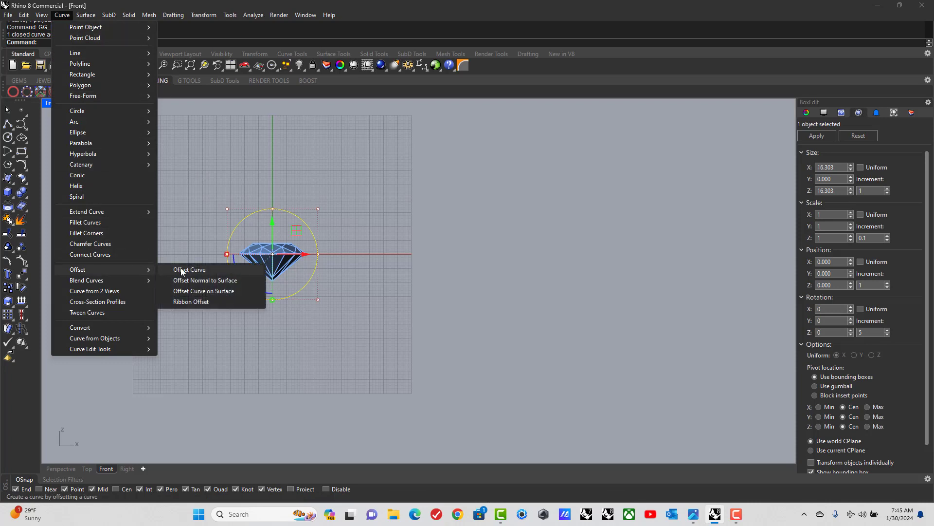
left_click(185, 269)
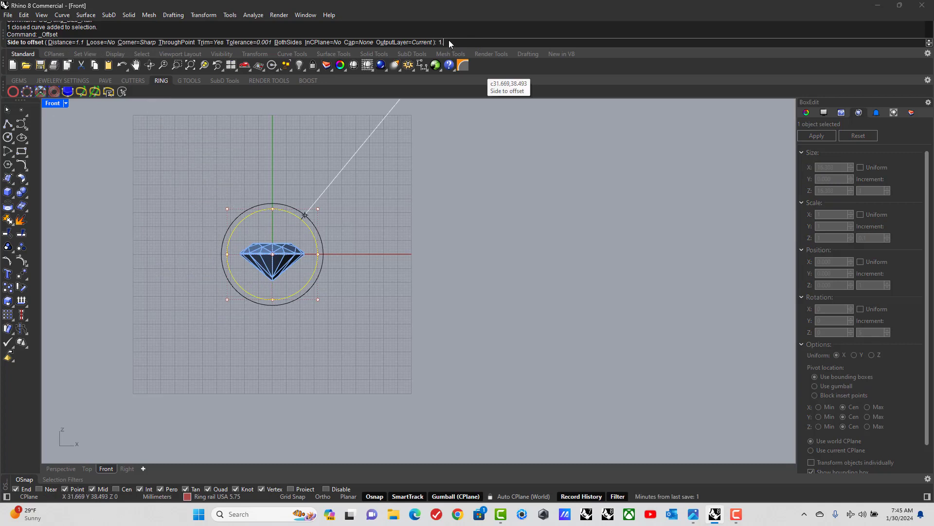
type("1.1")
key("Return")
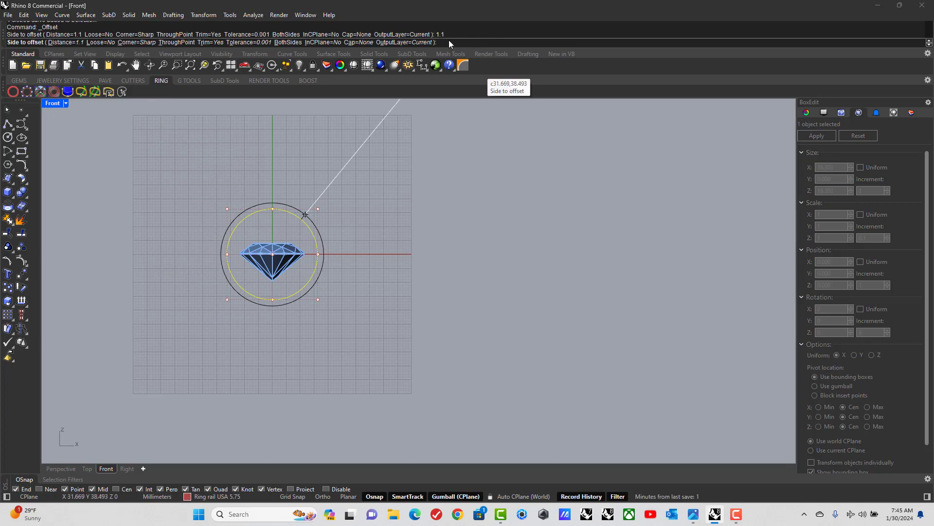
left_click(199, 191)
left_click(383, 211)
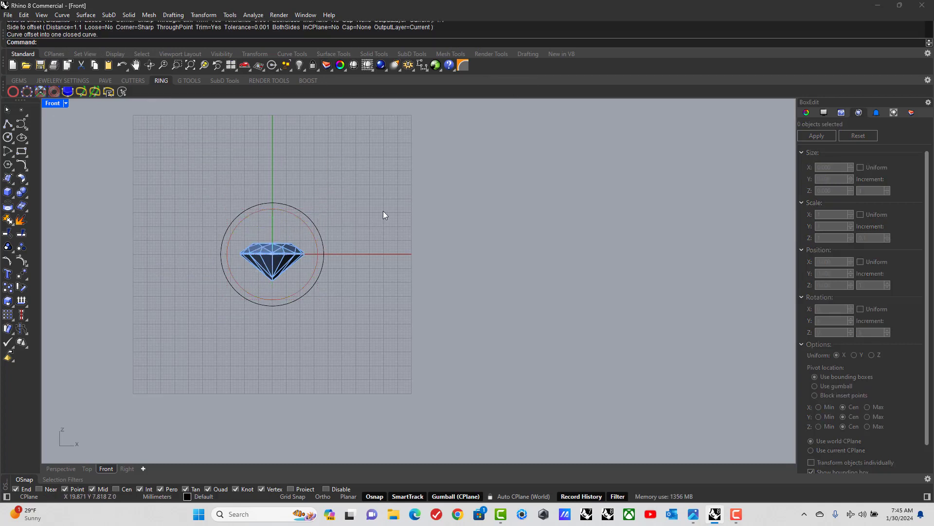
Ungroup the diamond from its outline curve and move only the stone up about 14.55 mm, above the ring circles.
left_click(275, 265)
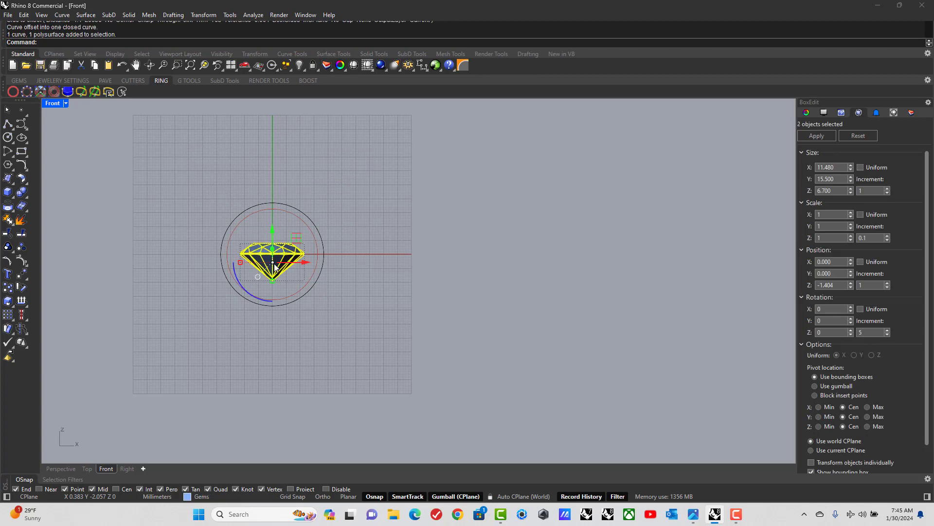
left_click(21, 248)
key("Escape")
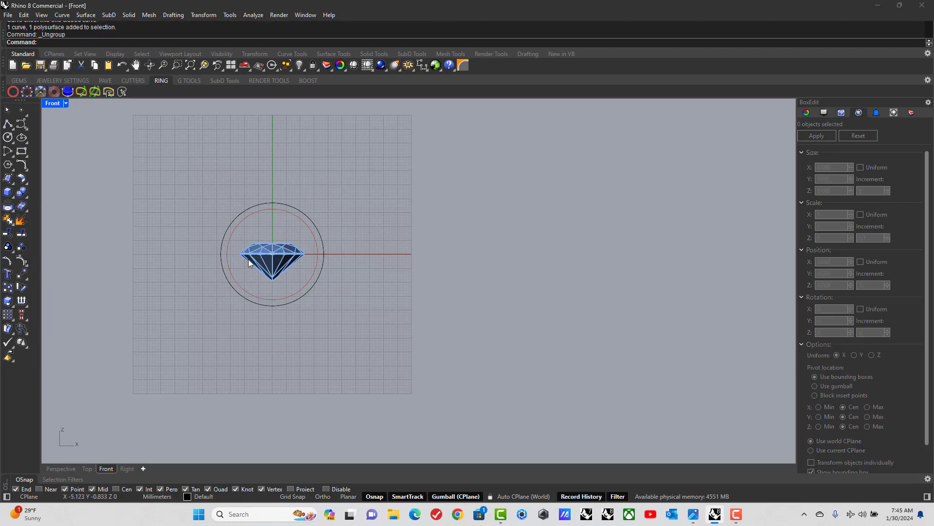
left_click(271, 247)
left_click_drag(274, 229, 273, 148)
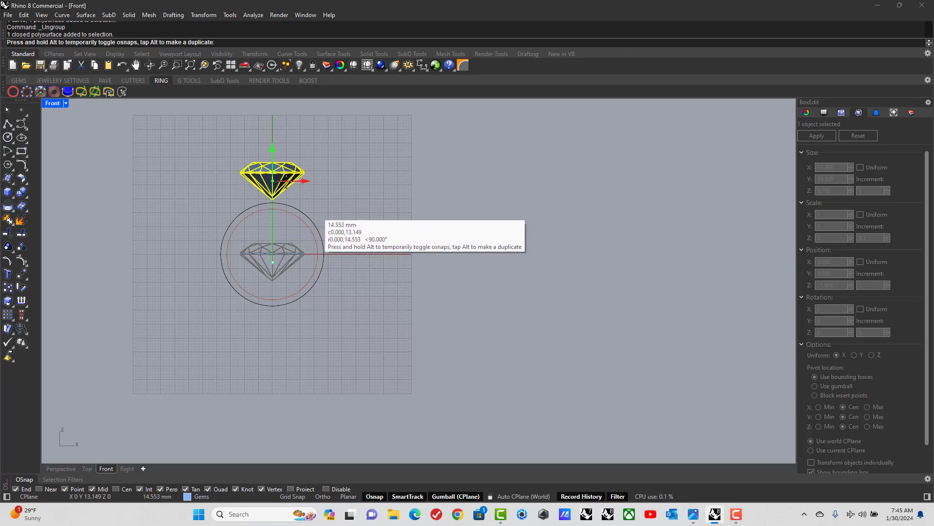
Move the oval outline curve inside the ring circles onto the Default layer.
left_click(255, 255)
left_click(267, 251)
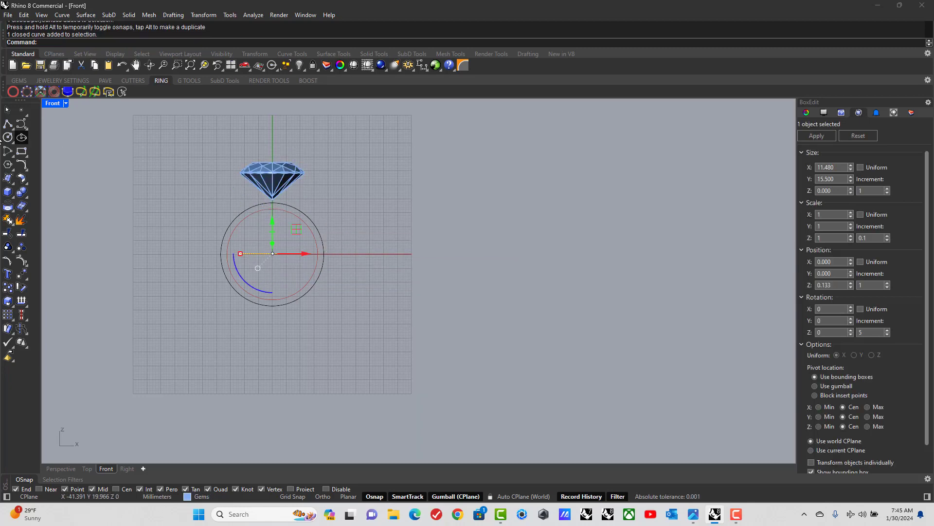
double_click(52, 103)
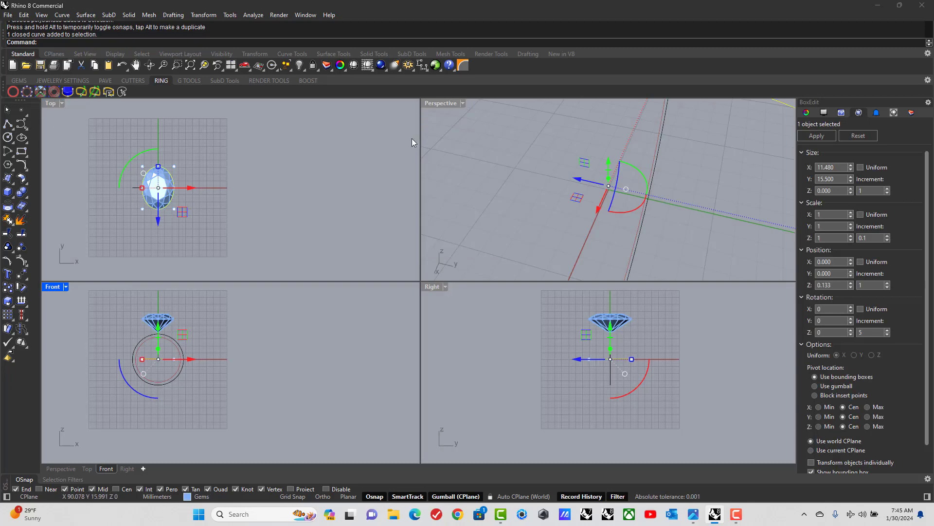
double_click(428, 104)
scroll(422, 219, "down", 3)
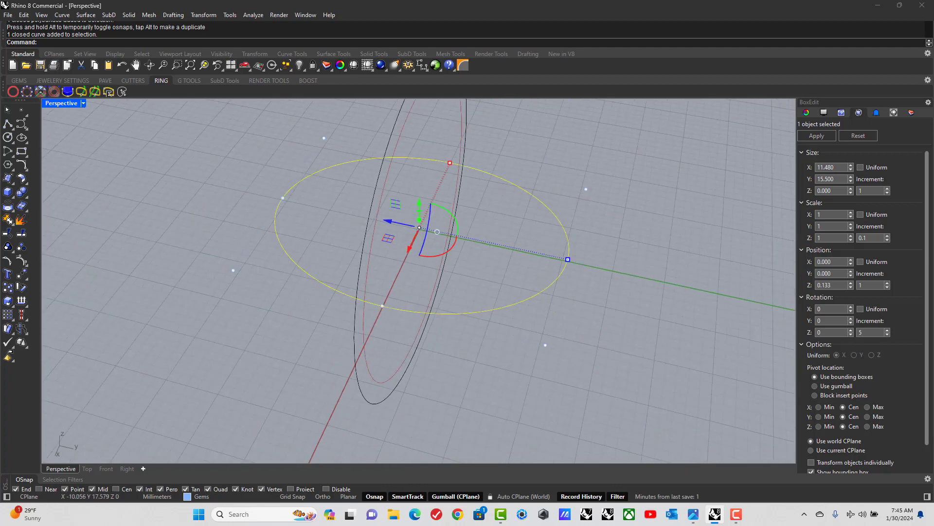
left_click(912, 113)
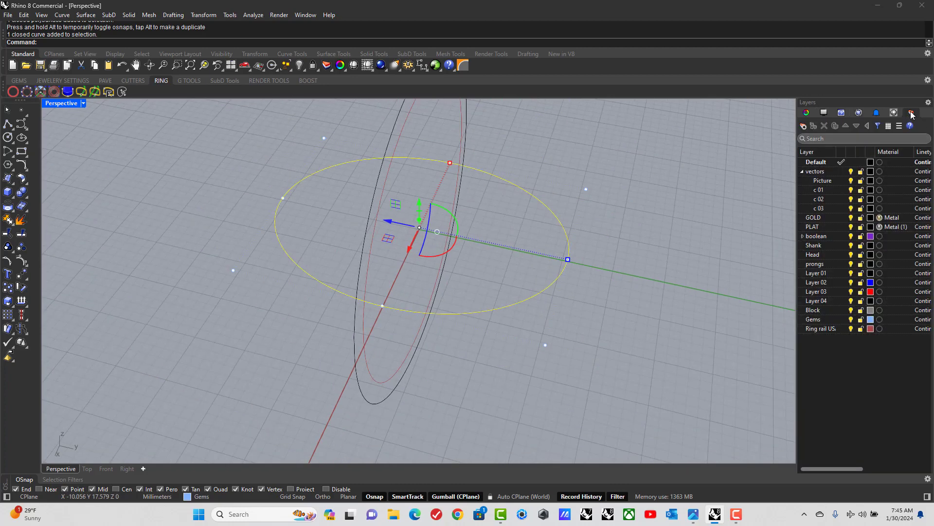
right_click(817, 164)
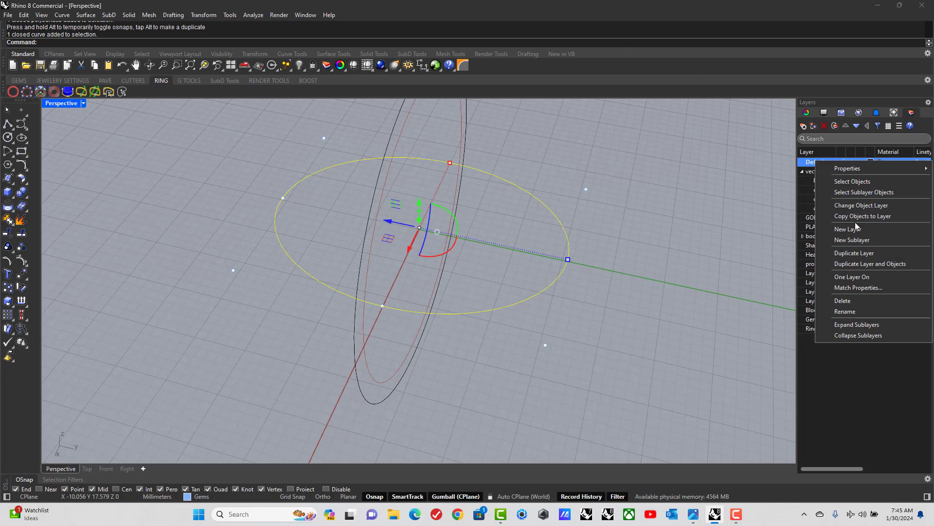
left_click(857, 207)
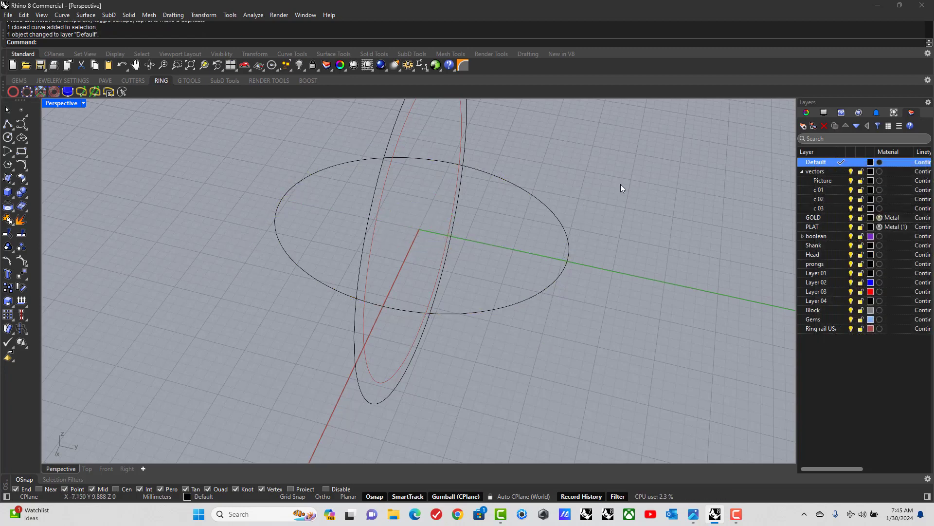
Lower the diamond slightly in the Front view so its tip sits closer to the outer ring circle.
scroll(597, 197, "down", 5)
right_click_drag(597, 198, 497, 182)
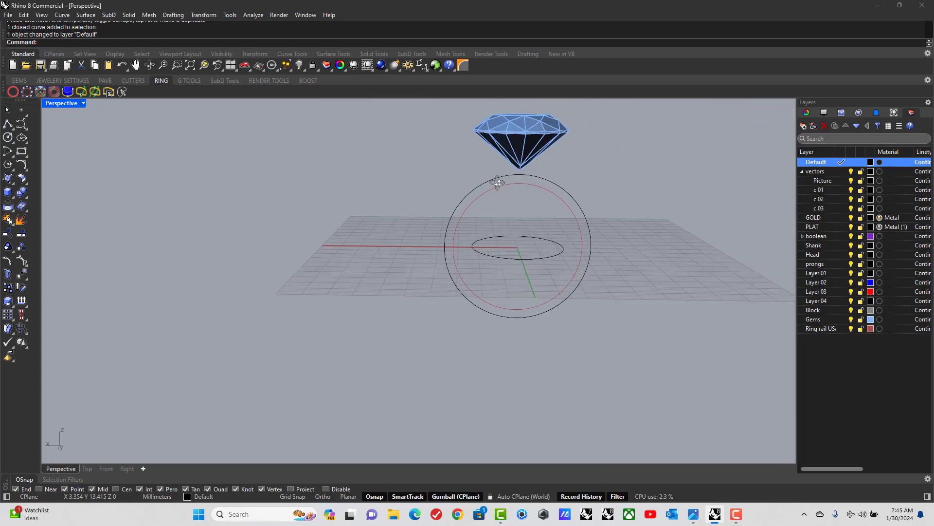
scroll(495, 182, "down", 2)
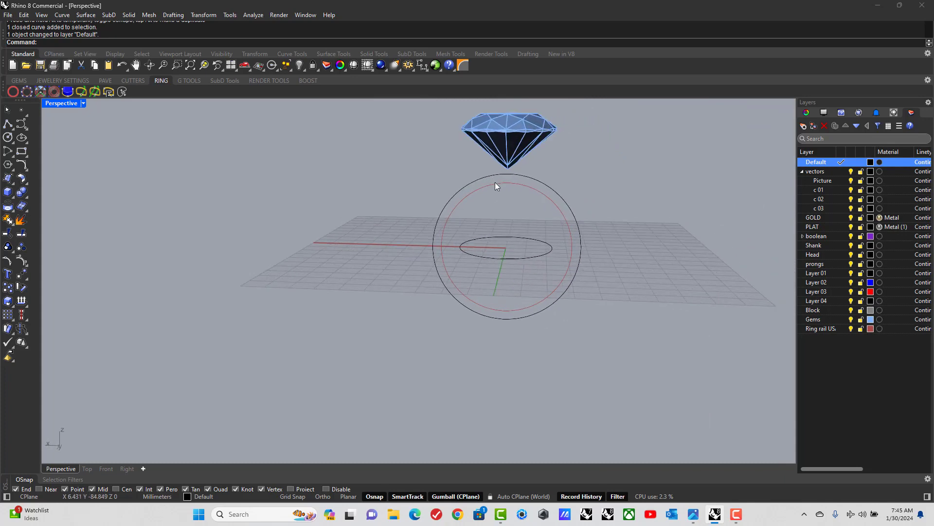
double_click(61, 103)
double_click(49, 273)
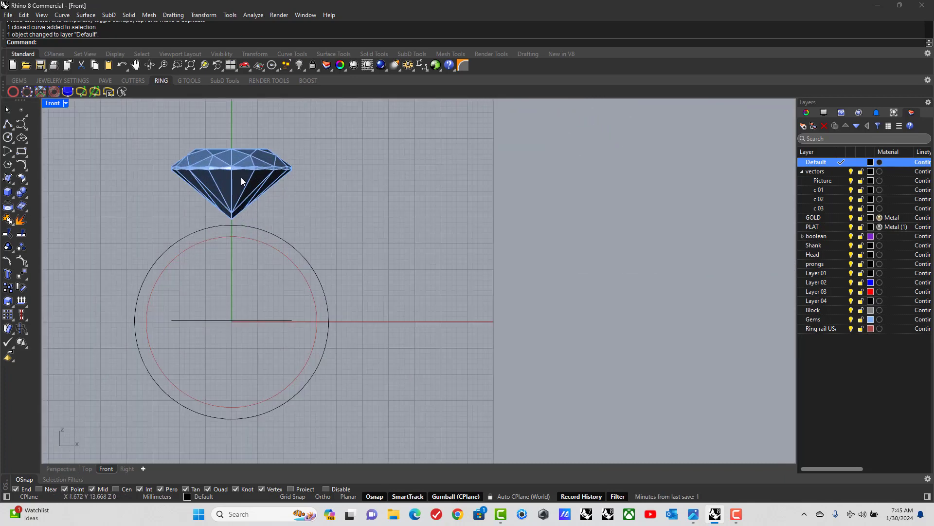
left_click(240, 173)
left_click_drag(231, 180, 323, 186)
Scale the oval outline curve uniformly to an X size of 11 mm.
left_click(194, 320)
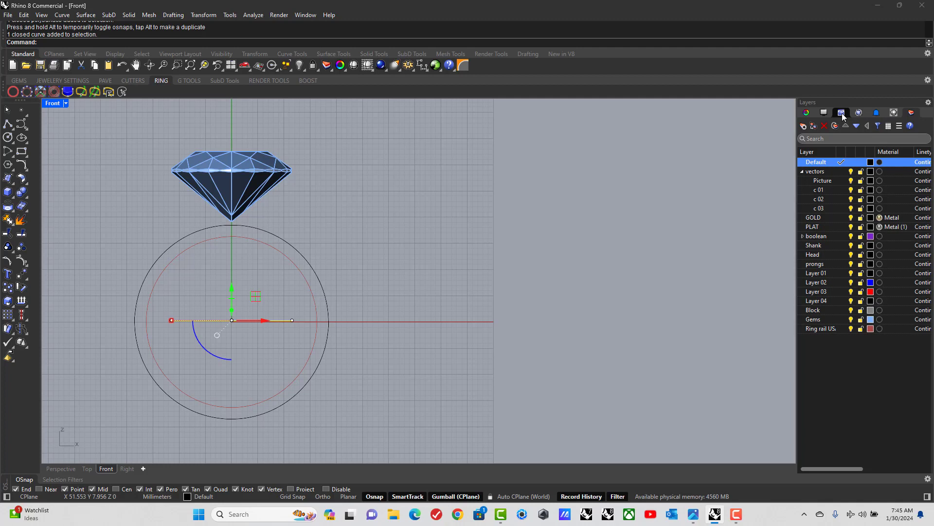
left_click(858, 113)
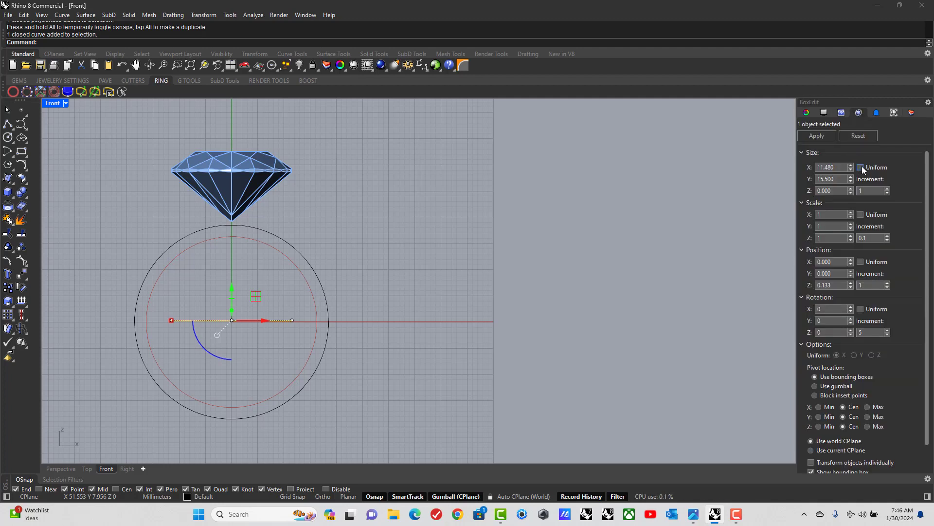
left_click(863, 166)
left_click(841, 168)
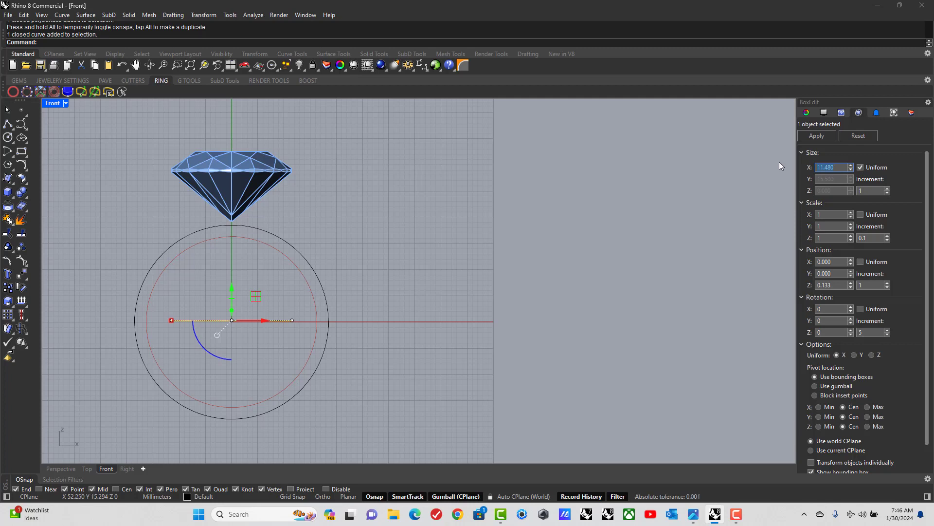
type("11")
left_click(511, 209)
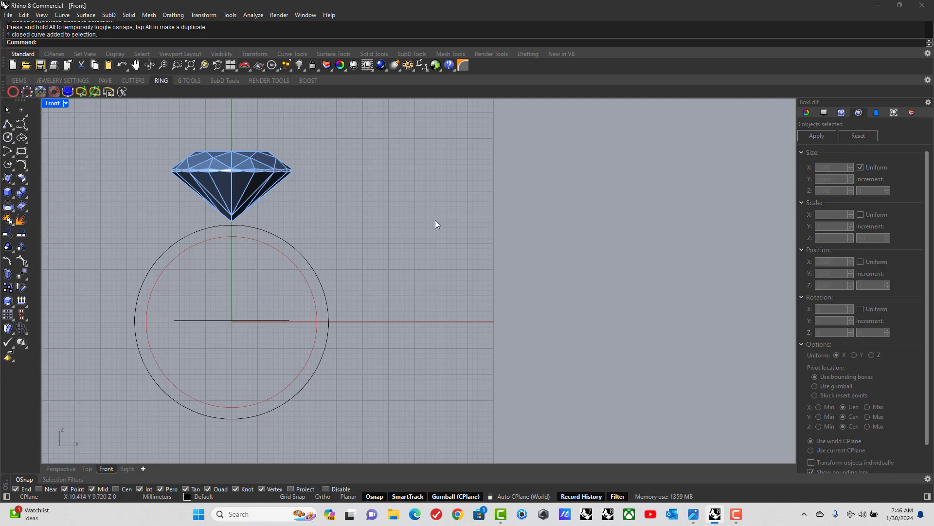
Move the oval outline straight up to just below the diamond's girdle, at about Z 13.2 mm.
left_click(208, 319)
left_click_drag(232, 292, 316, 183)
left_click(115, 171)
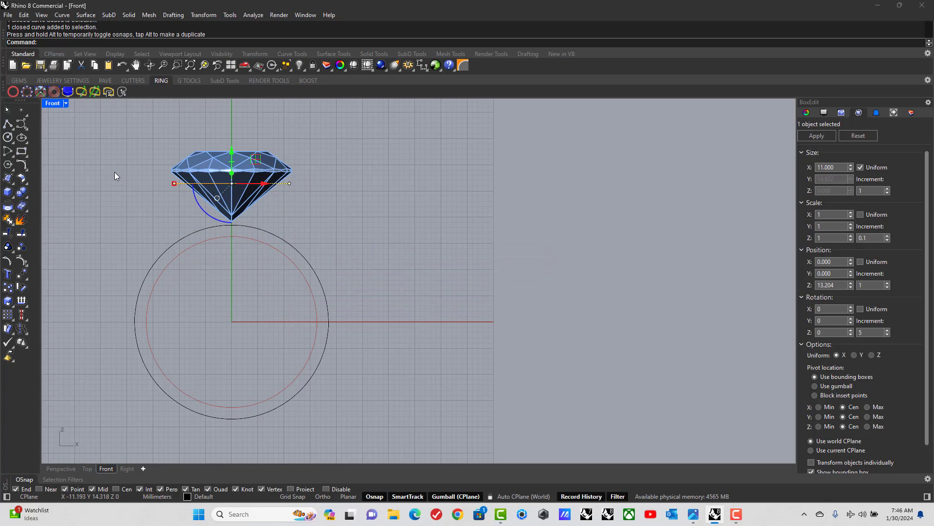
Draw a 2 mm vertical polyline straight down from the left end of the oval outline.
scroll(235, 195, "up", 10)
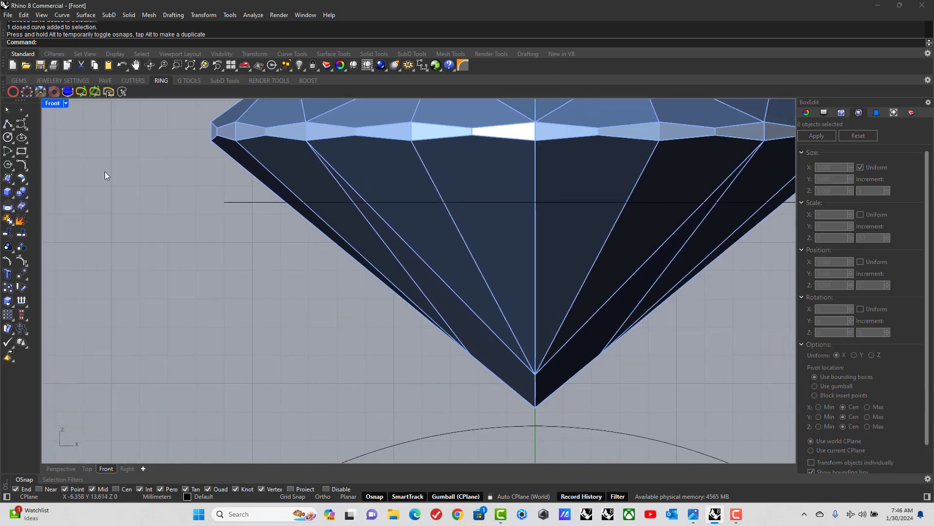
key("Delete")
left_click(17, 124)
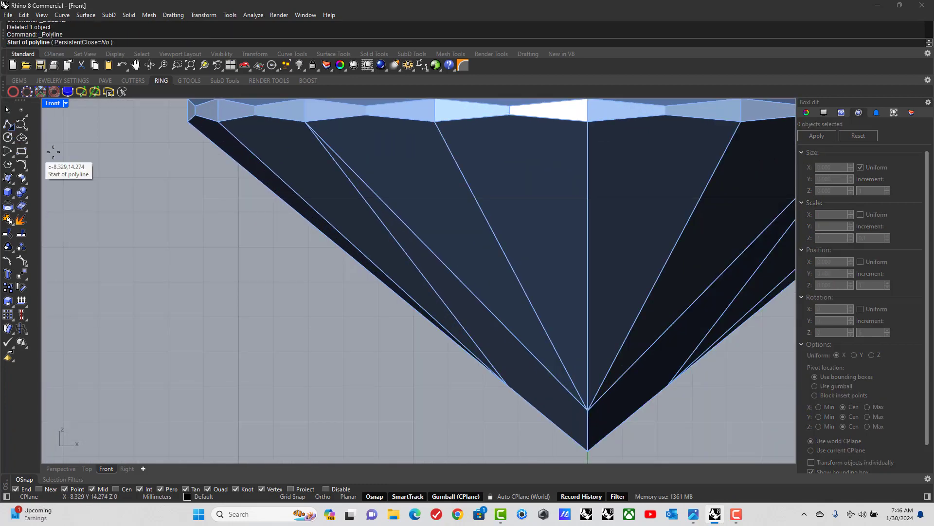
left_click(202, 198)
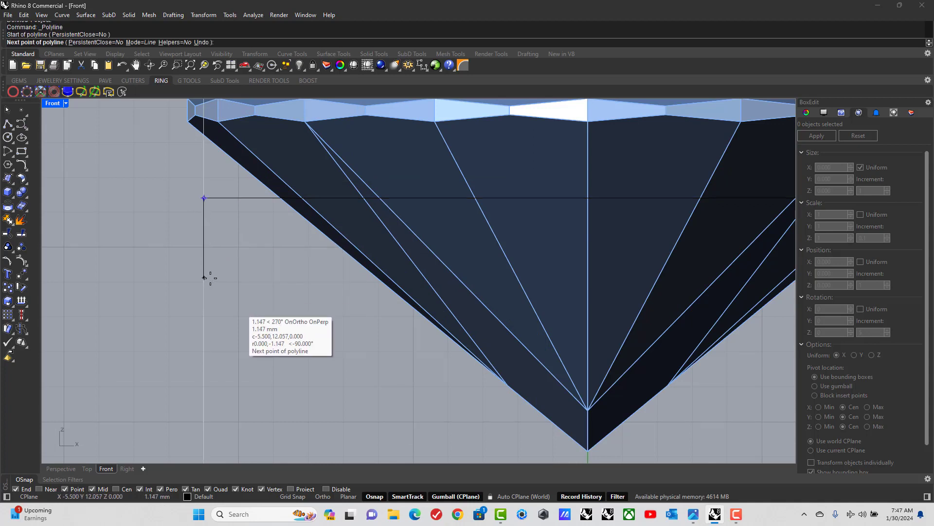
type("2")
key("Return")
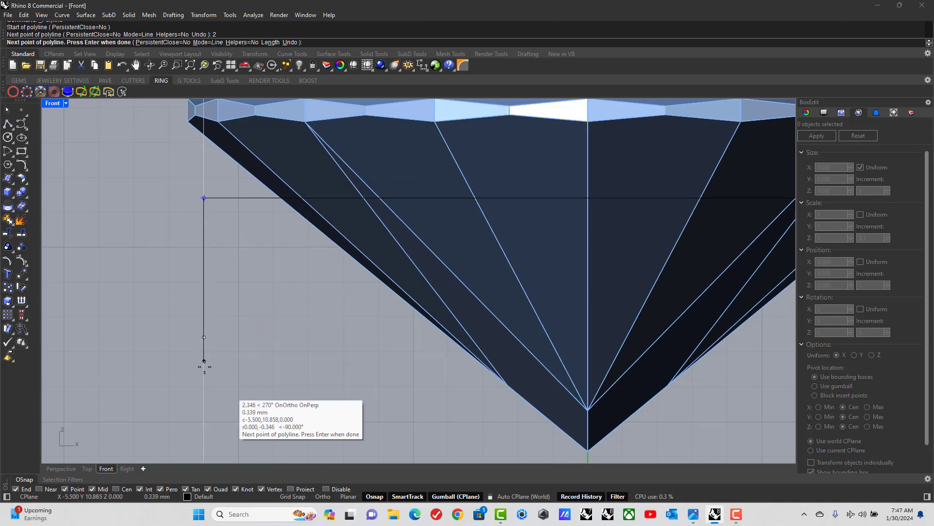
left_click(200, 342)
key("Return")
Rotate the 2 mm line about its upper end so its lower end swings about 0.44 mm inward towards the stone.
left_click(206, 255)
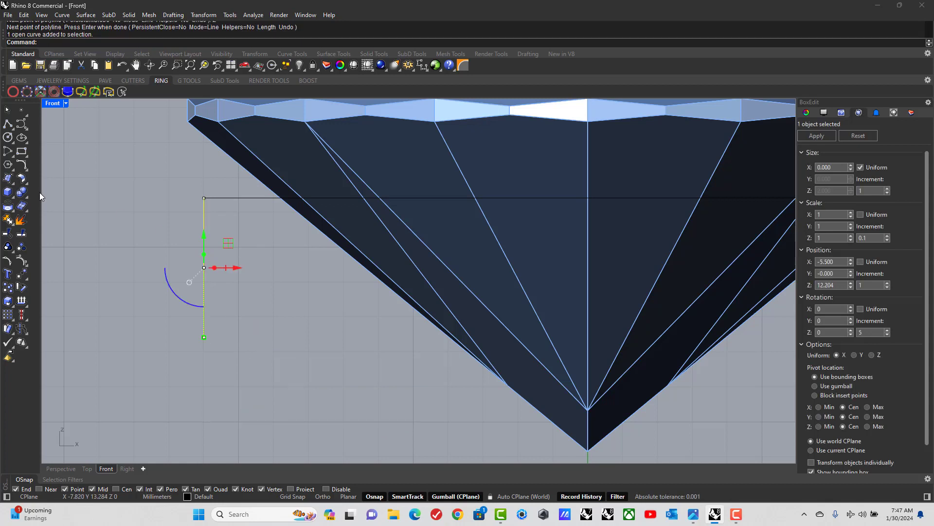
type("Rotate")
key("Return")
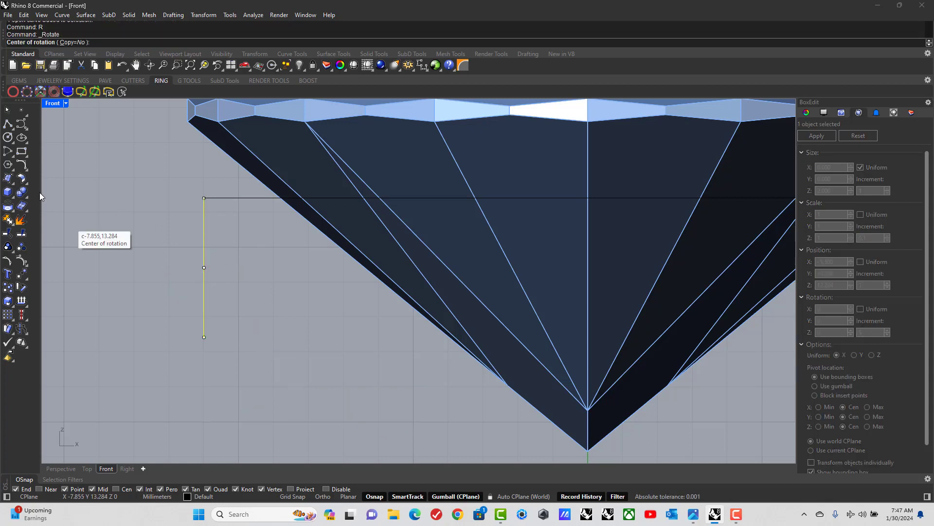
left_click(204, 197)
left_click(203, 336)
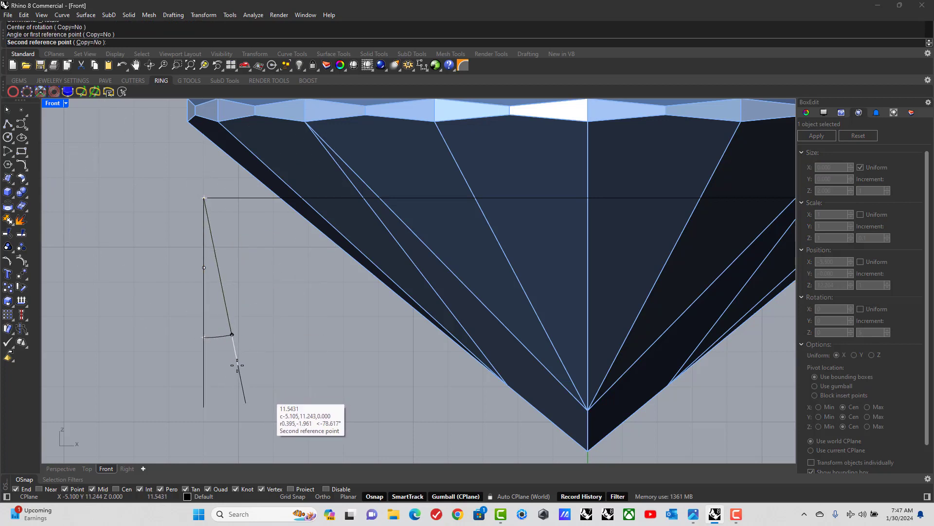
scroll(242, 366, "down", 5)
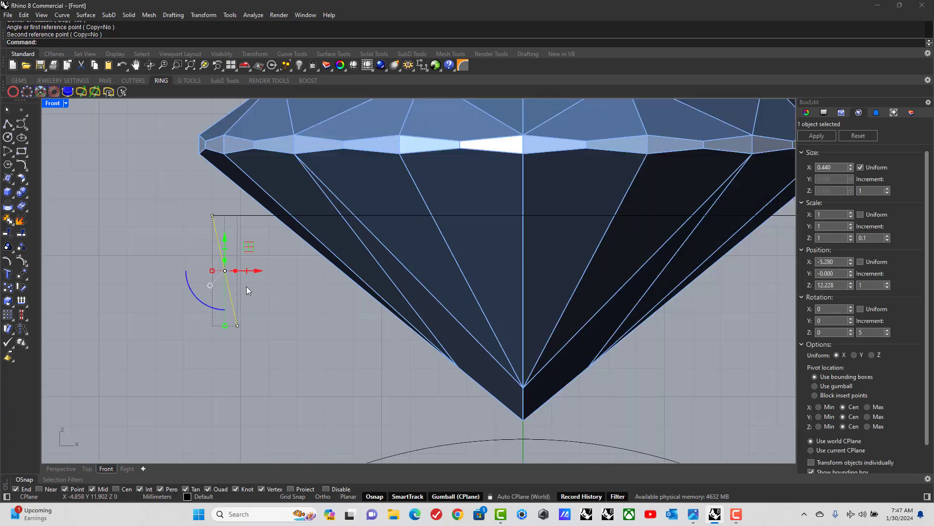
left_click(243, 292)
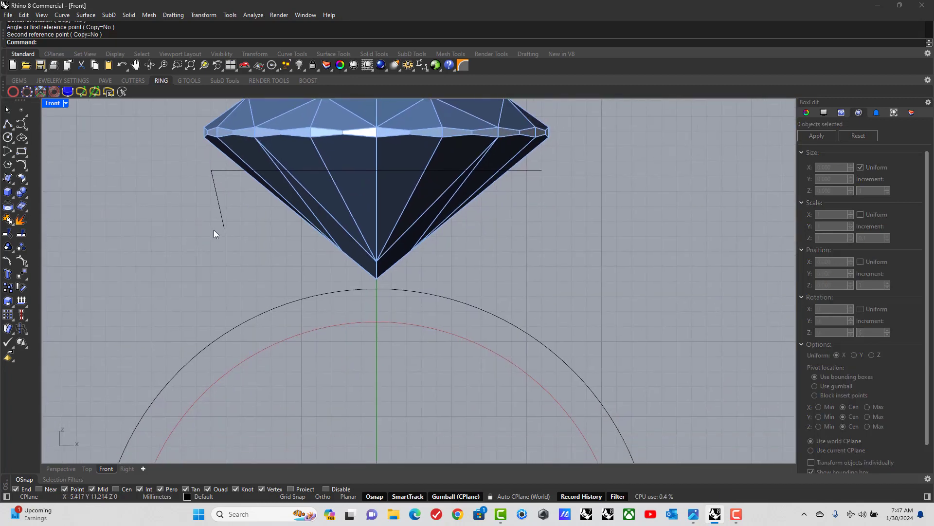
Place a point at the origin (0) and move it straight up about 6.14 mm inside the ring circles.
scroll(216, 231, "down", 2)
scroll(222, 268, "down", 2)
right_click_drag(223, 268, 217, 244)
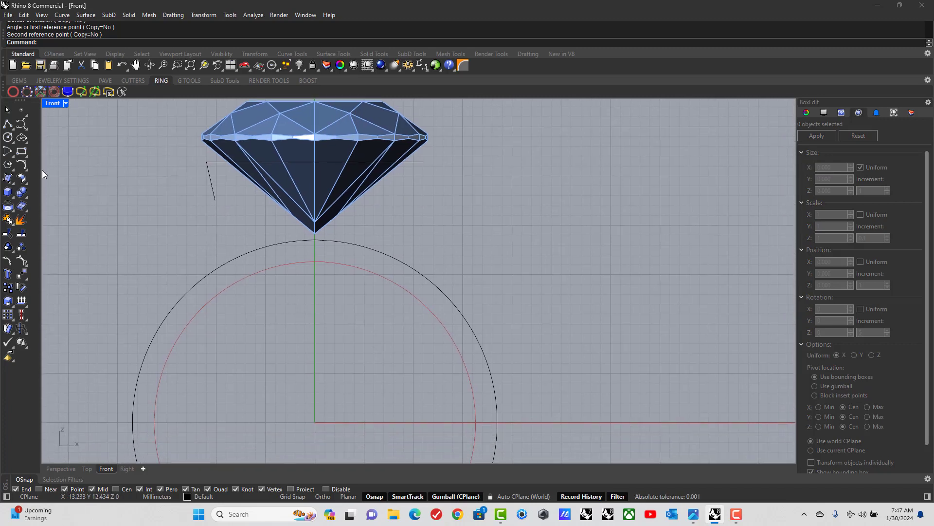
left_click(22, 113)
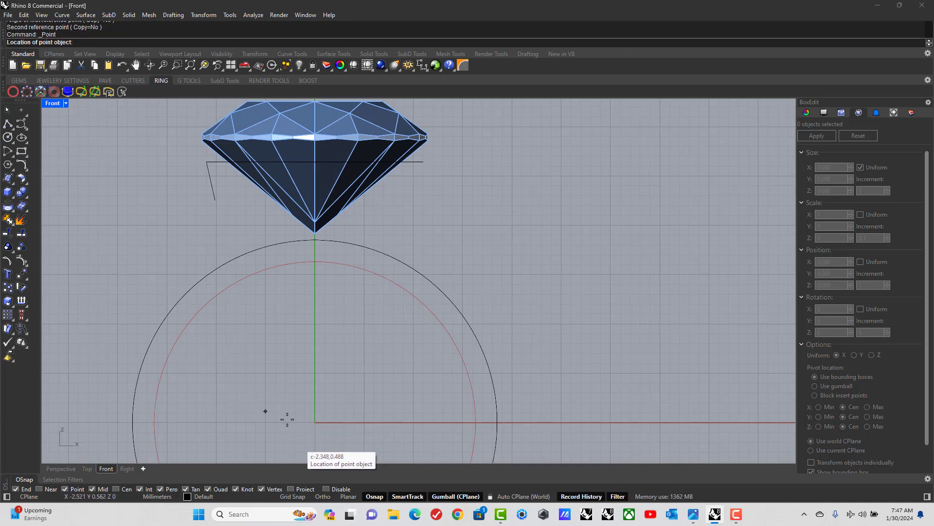
type("0")
key("Return")
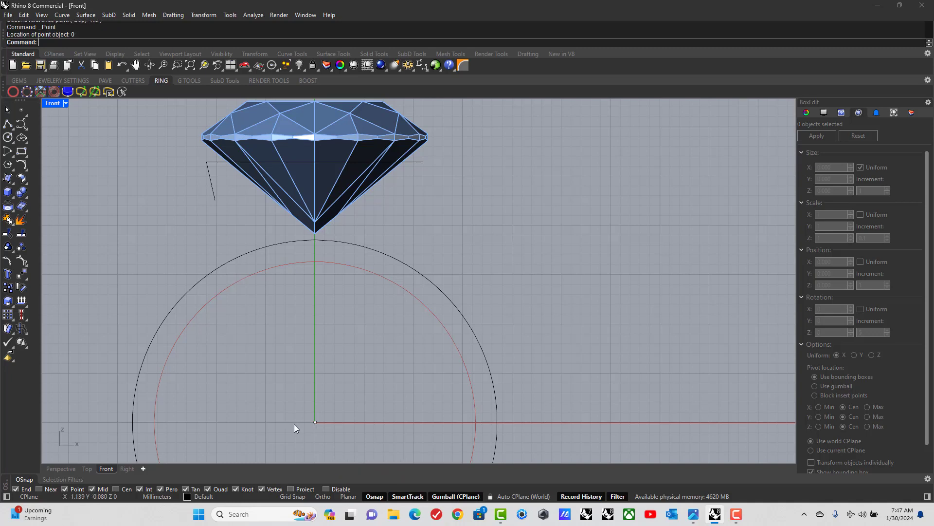
left_click_drag(292, 409, 333, 437)
left_click_drag(309, 386, 336, 301)
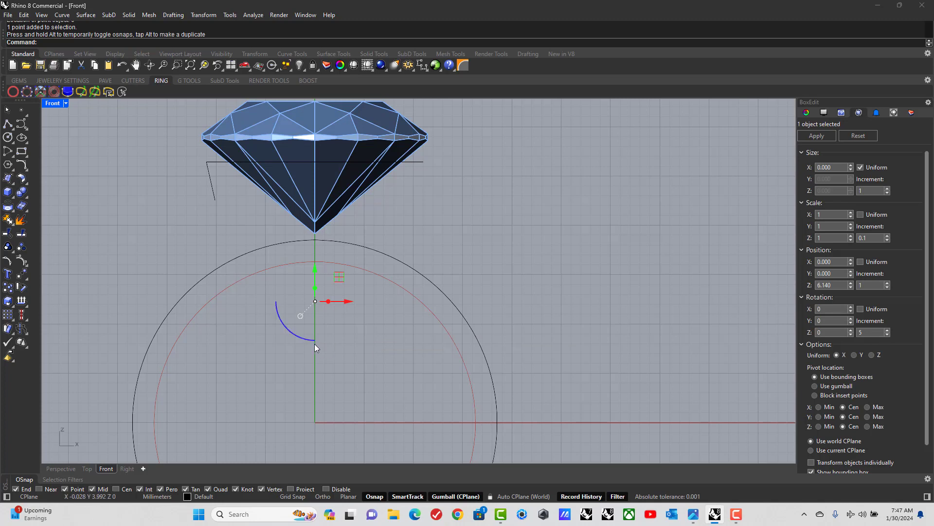
key("Escape")
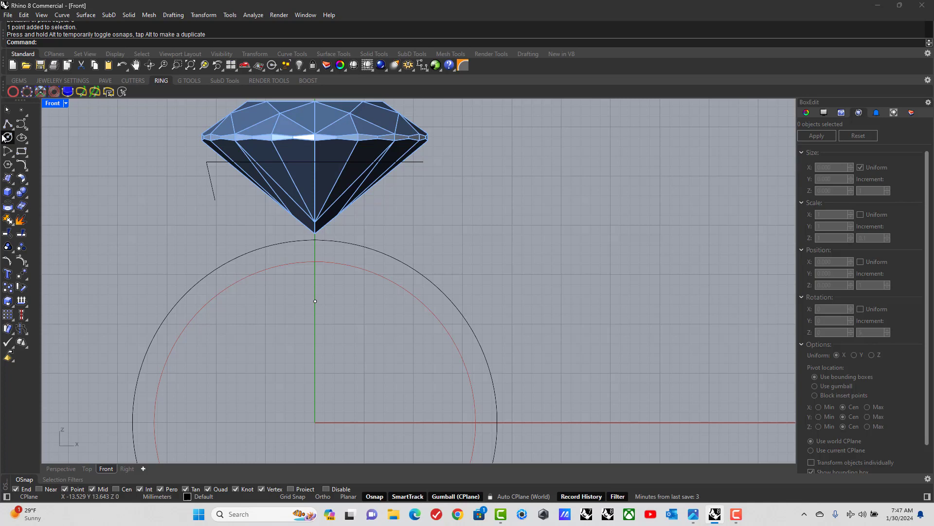
Draw an arc from the slanted line's lower end to the point on the centre axis, with a radius of about 15.3 mm.
left_click(22, 166)
left_click(40, 170)
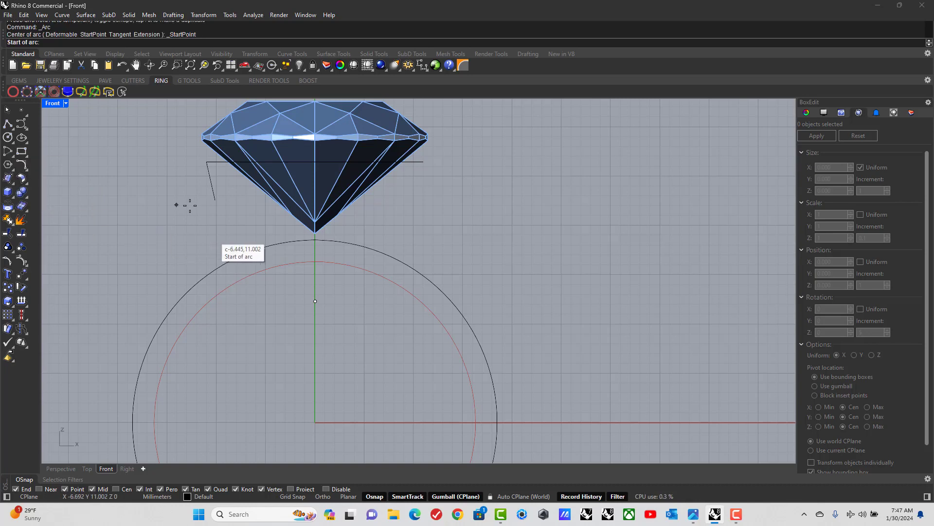
left_click(215, 201)
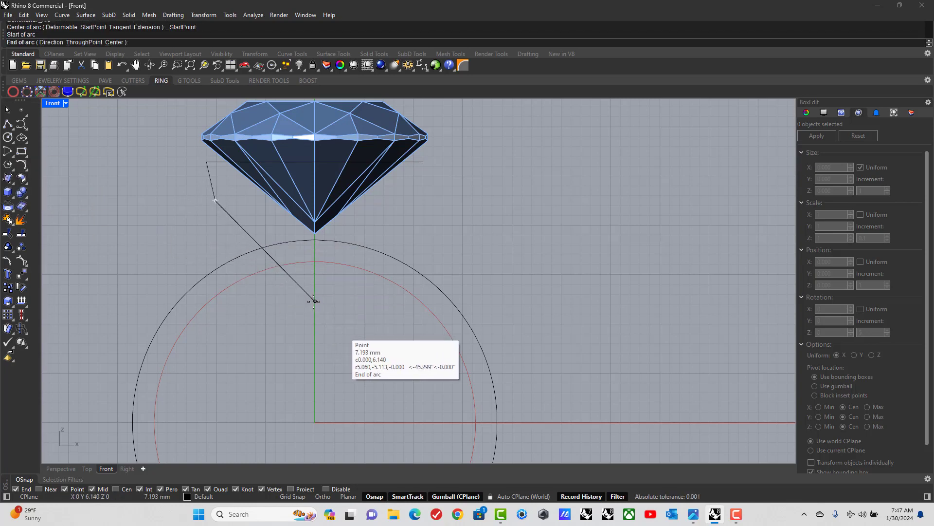
left_click(315, 301)
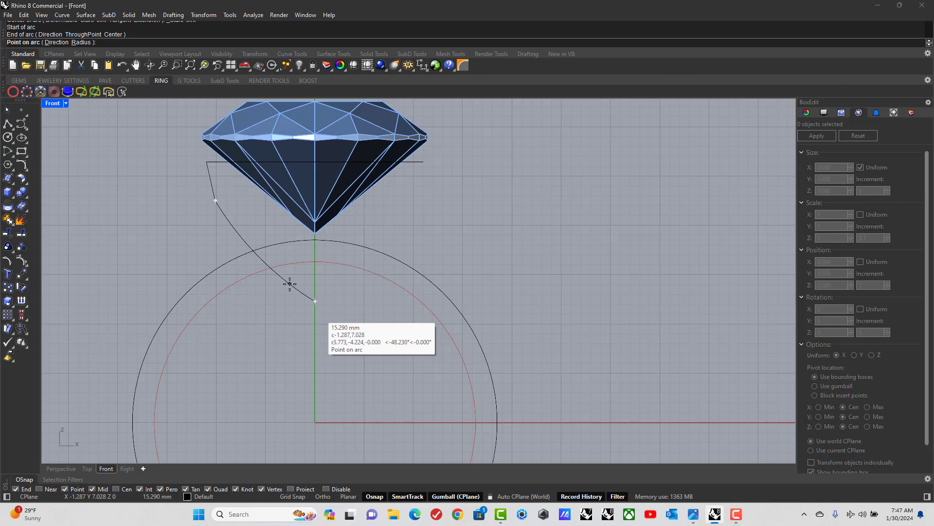
left_click(289, 284)
Join the arc and the slanted line into one profile curve, and show all four viewports.
left_click(219, 211)
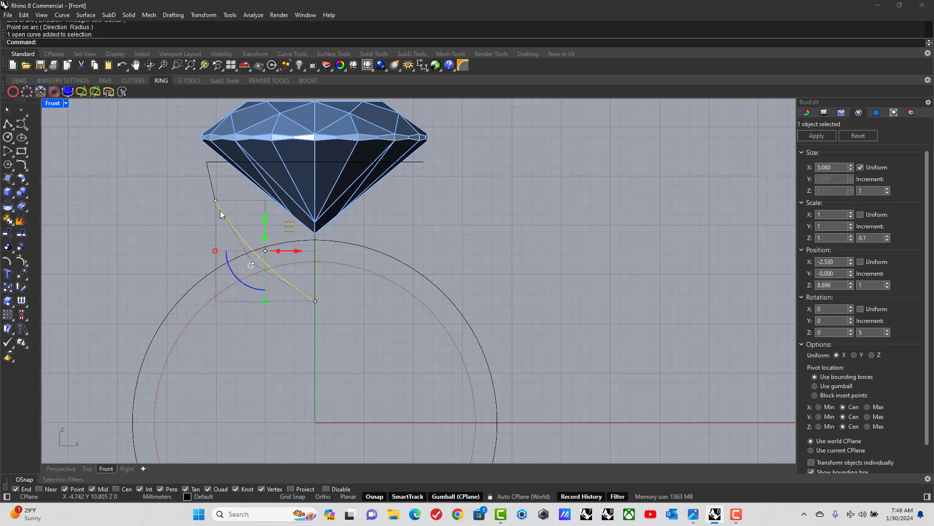
left_click(210, 183, "shift")
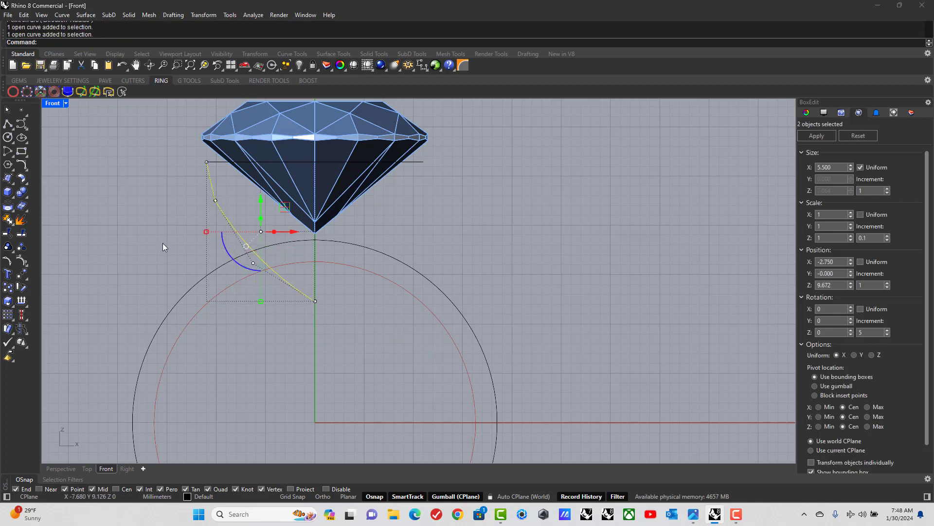
type("J")
key("Return")
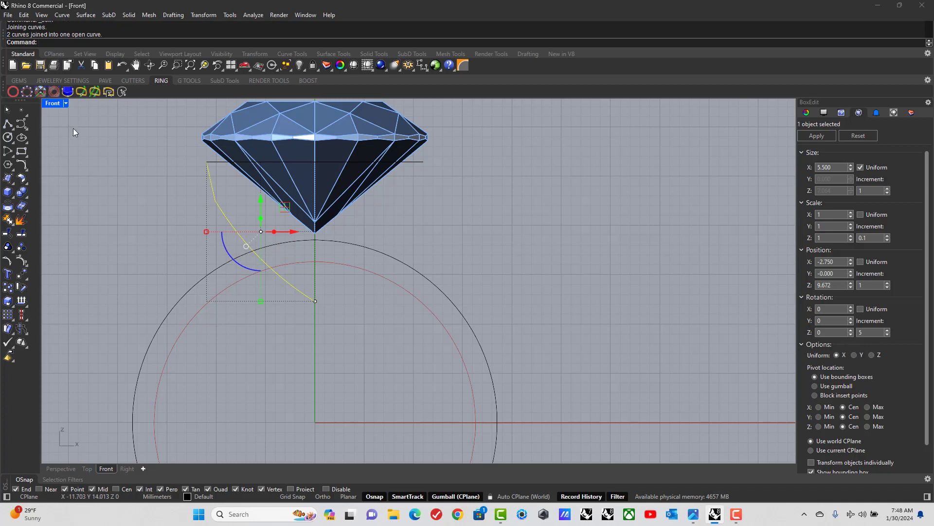
double_click(53, 103)
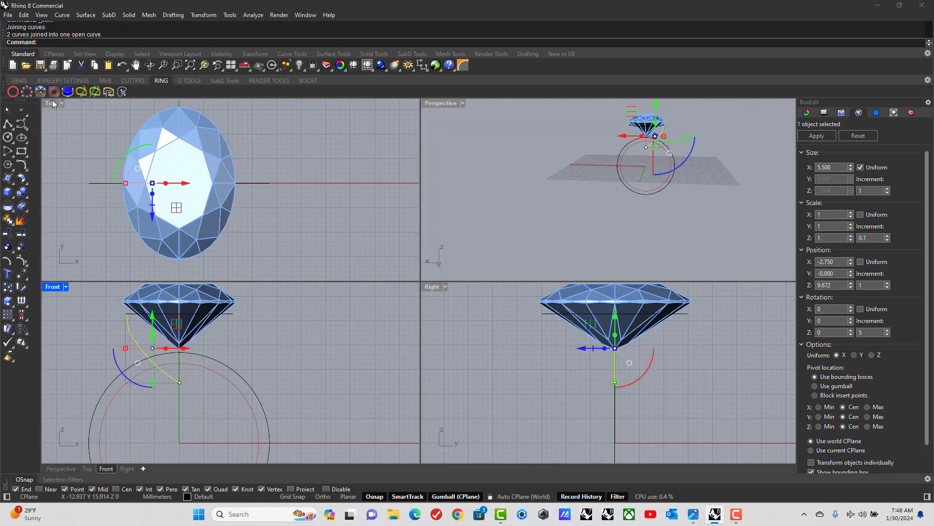
Rail-revolve the joined profile curve along the oval rail under the stone, around the vertical axis through the origin.
double_click(441, 104)
right_click_drag(518, 200, 268, 212)
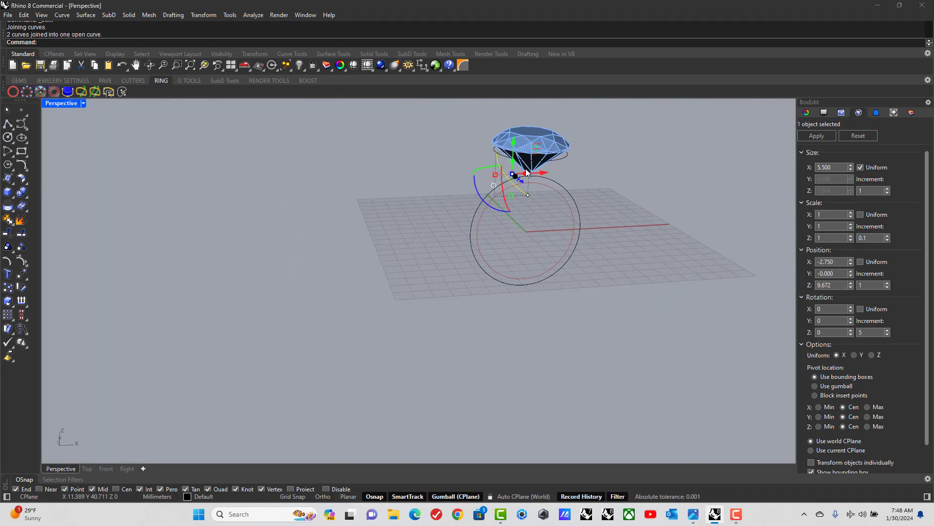
right_click_drag(643, 169, 288, 142)
left_click(399, 155)
mouse_move(399, 154)
right_mouse_down()
mouse_move(413, 146)
mouse_move(402, 156)
right_mouse_up()
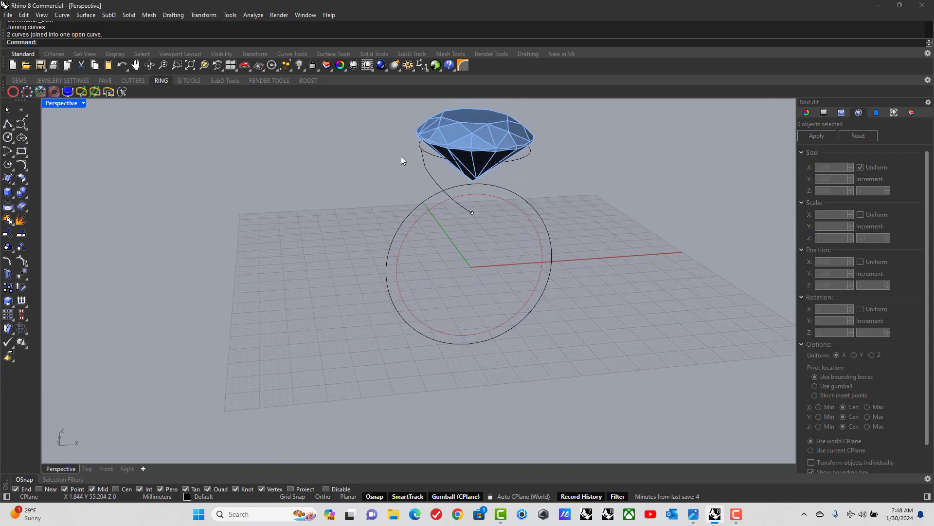
left_click(427, 171)
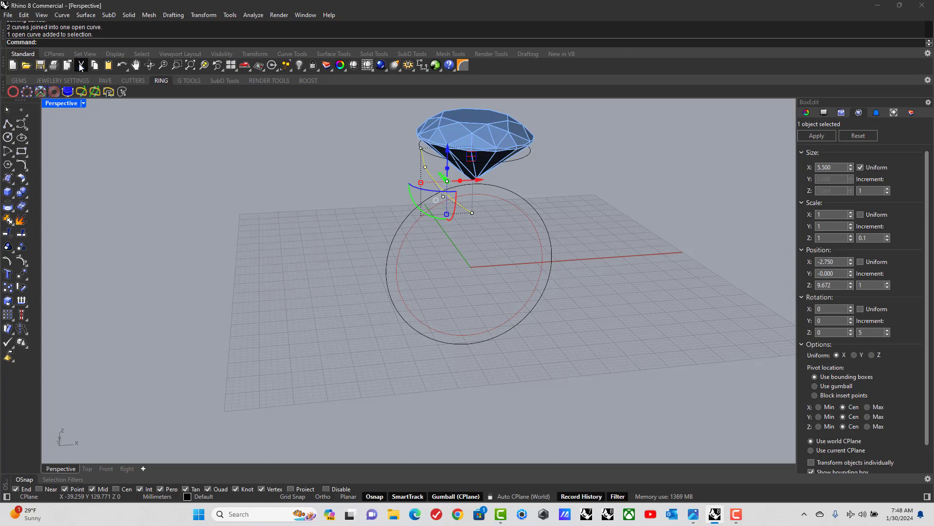
left_click(81, 15)
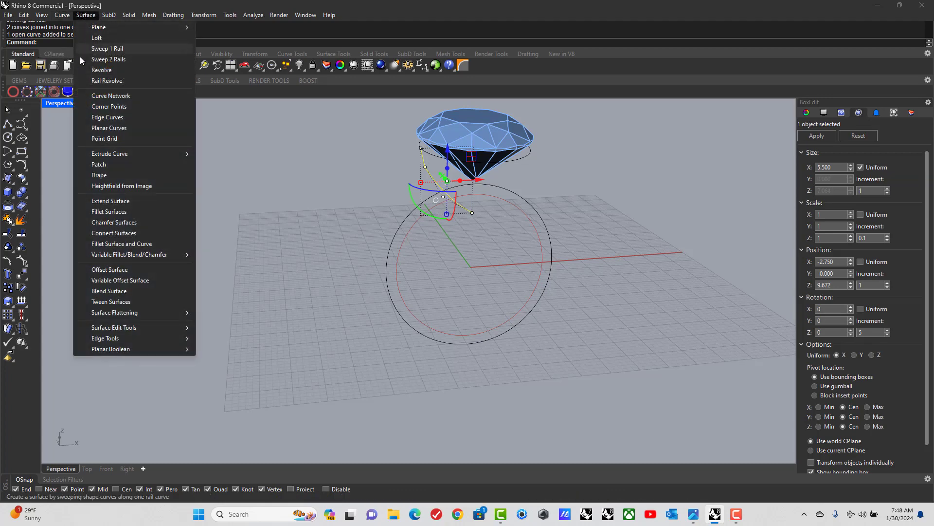
left_click(108, 81)
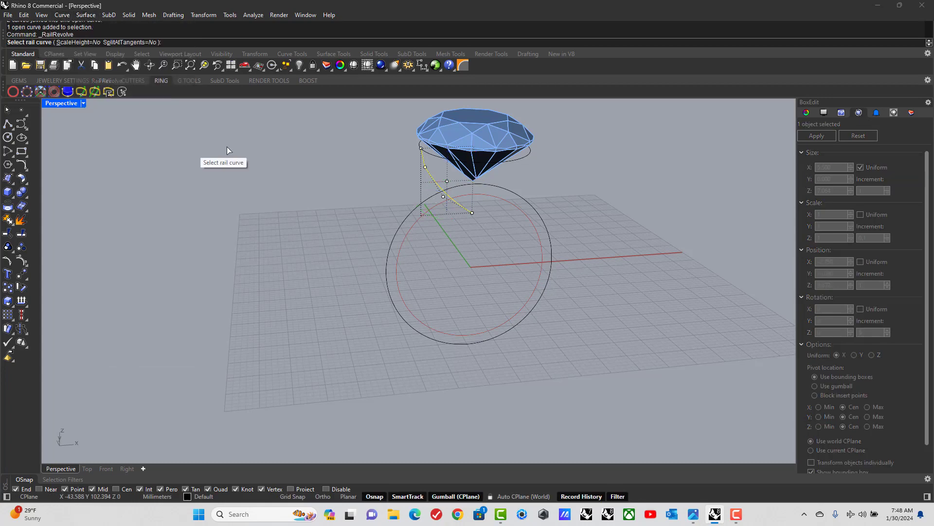
left_click(429, 155)
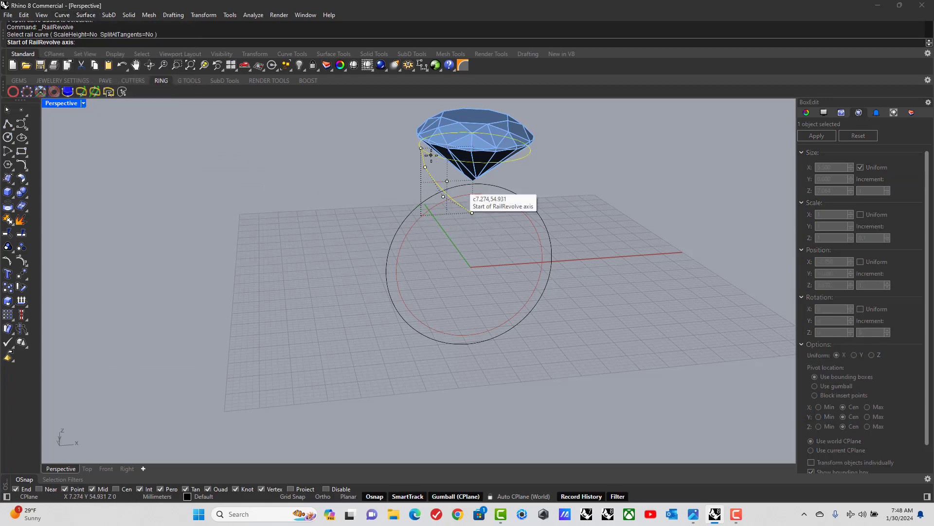
left_click(404, 204)
key("Return")
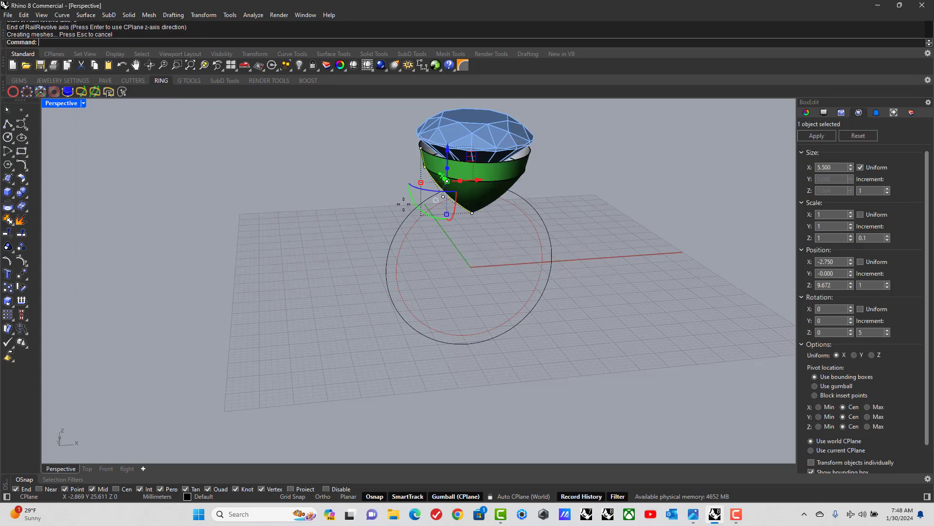
Cap the open revolved head surface into a closed solid and accept the broken history.
left_click(395, 196)
left_click(482, 205)
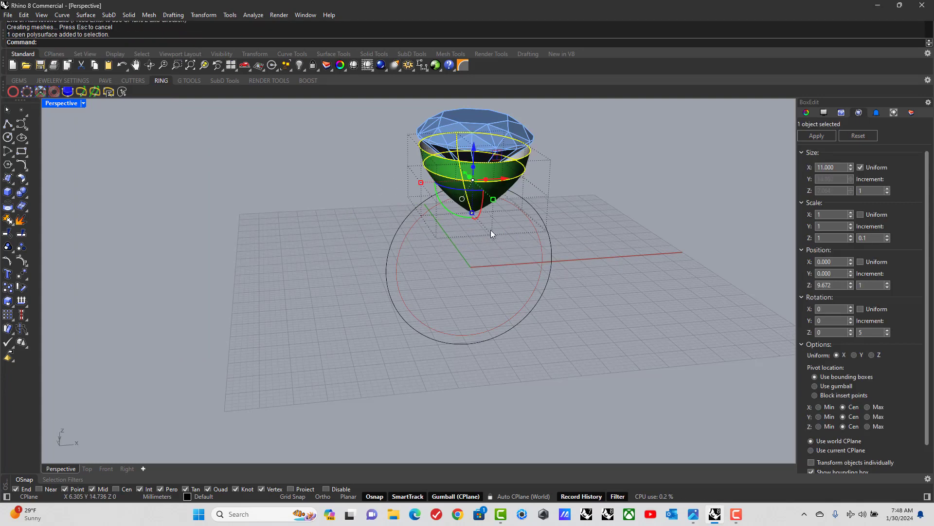
type("cap")
key("Return")
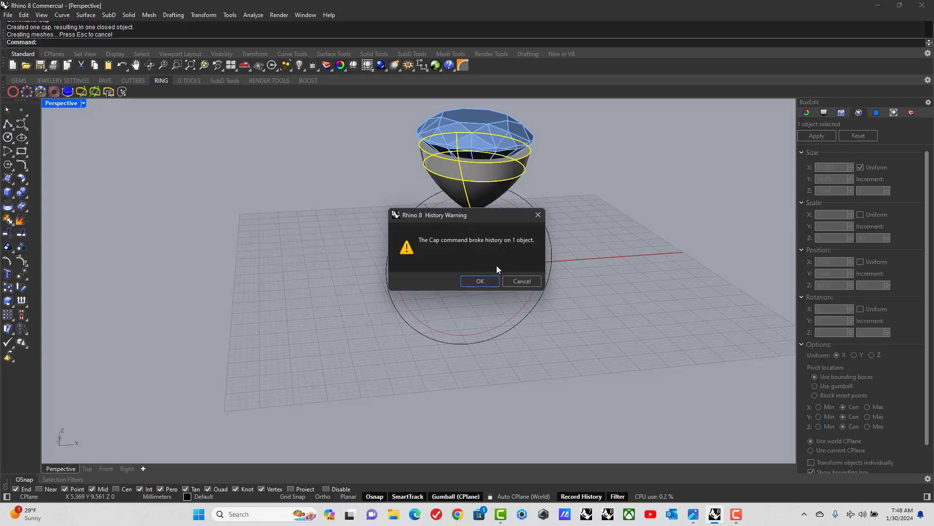
left_click(484, 279)
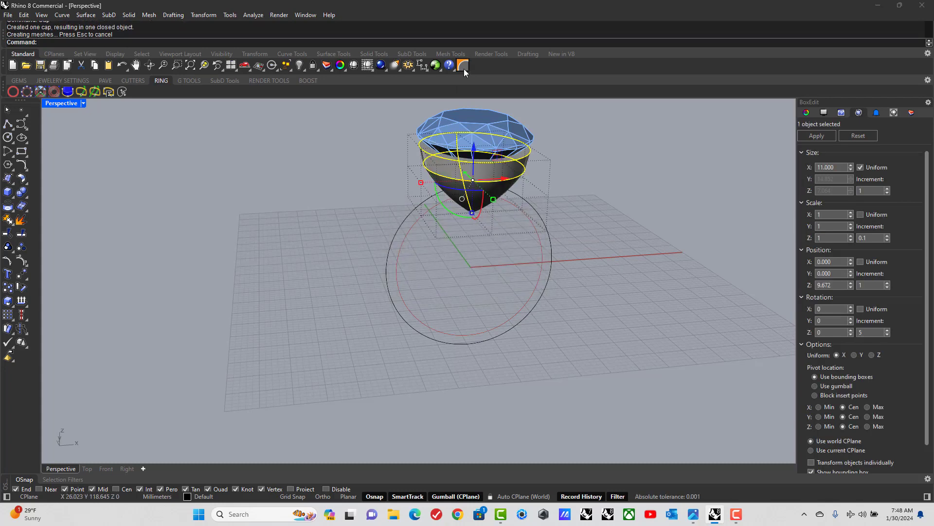
Trim the lower tip of the head solid to the inner finger circle with the ring rail cut.
left_click(384, 184)
left_click(443, 166)
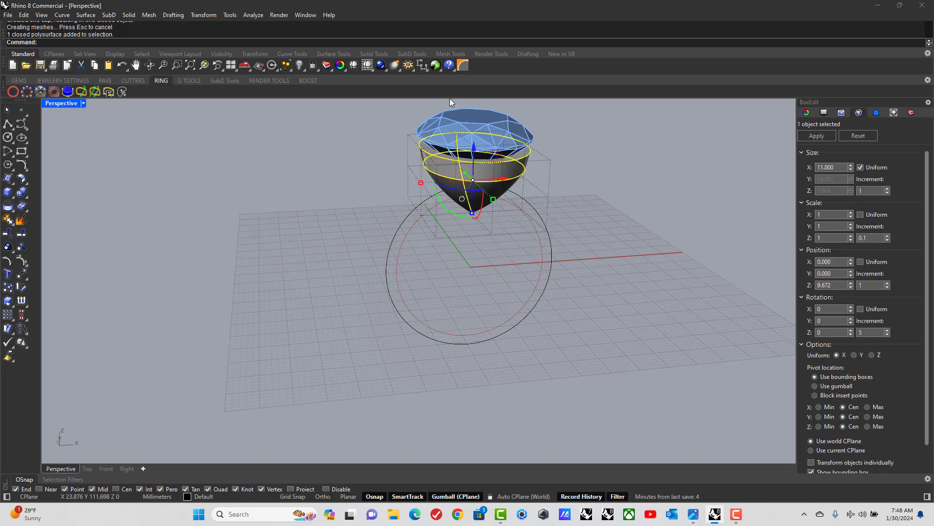
left_click(465, 67)
left_click(468, 269)
right_click_drag(466, 268, 442, 251)
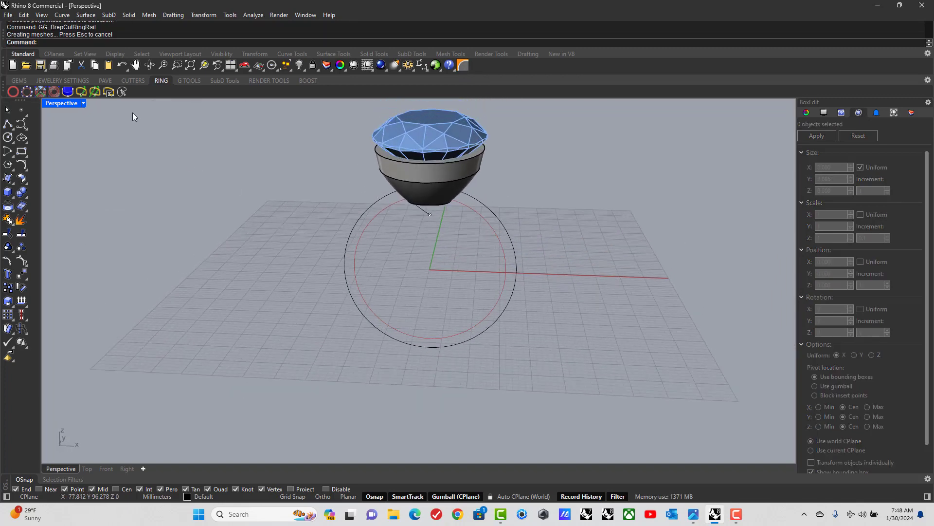
Wire-cut the head all the way through with the outer ring circle in the Front view, keeping all pieces.
double_click(63, 103)
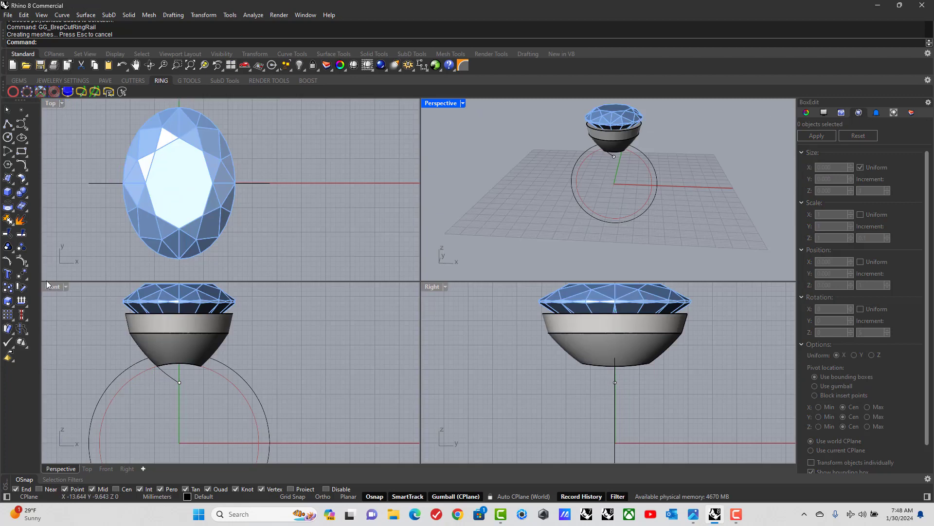
double_click(52, 286)
right_click_drag(190, 248, 196, 248)
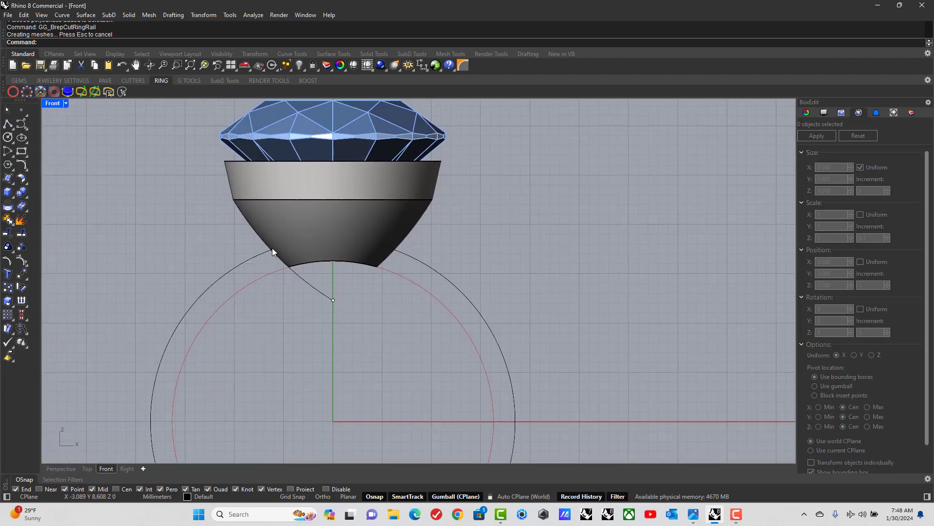
left_click(272, 228)
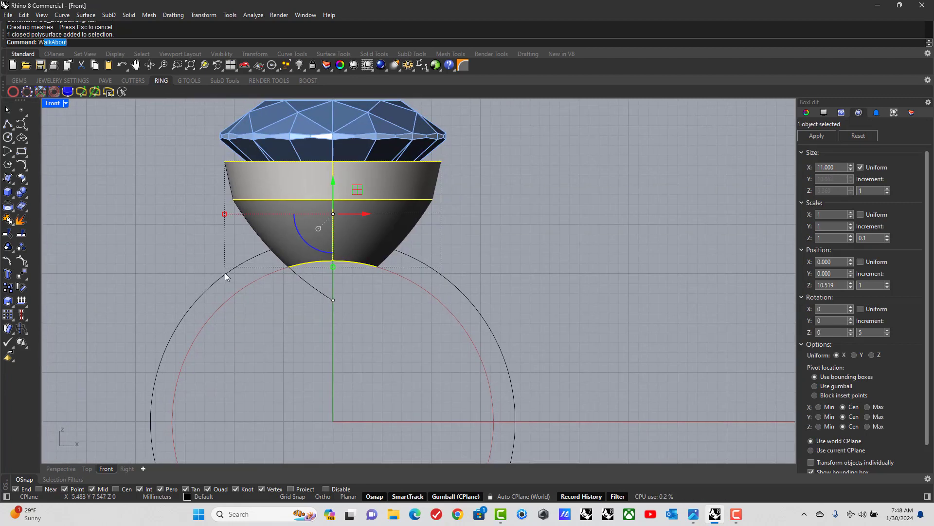
type("WC")
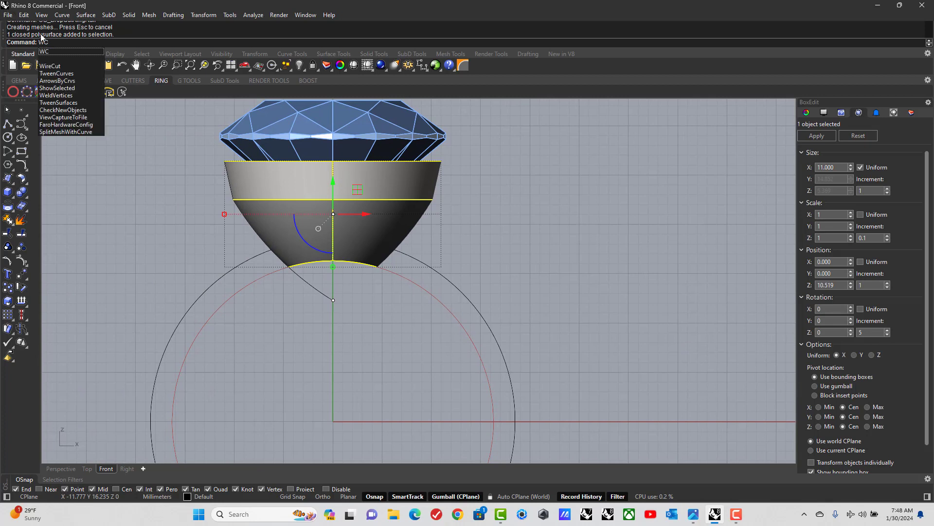
left_click(45, 60)
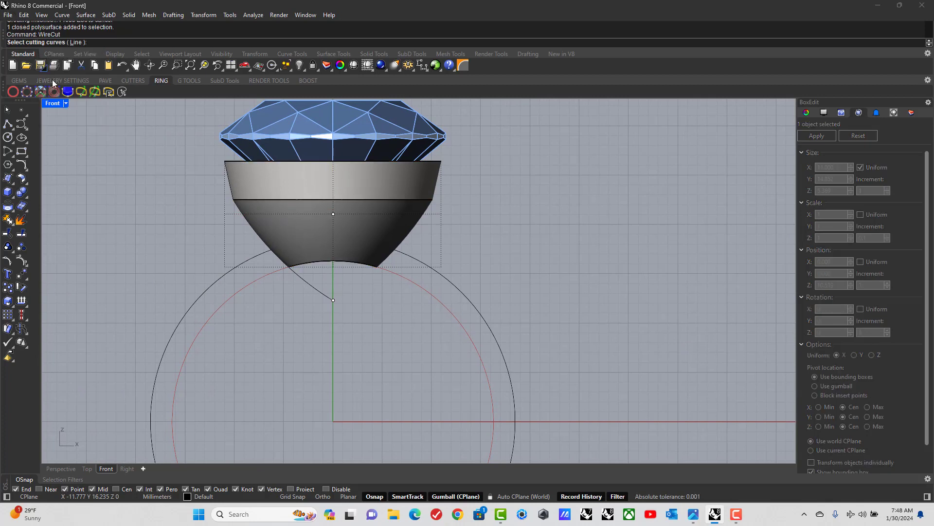
left_click(262, 256)
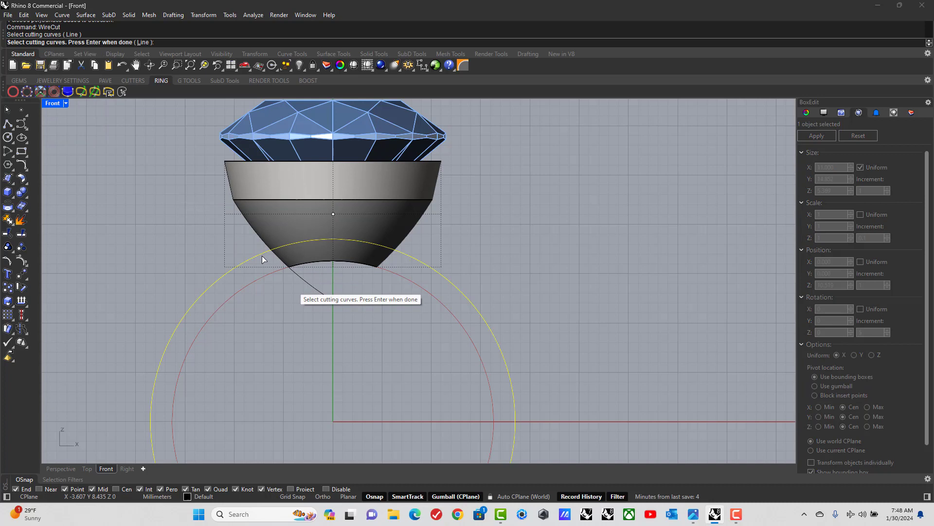
key("Return")
key("Return")
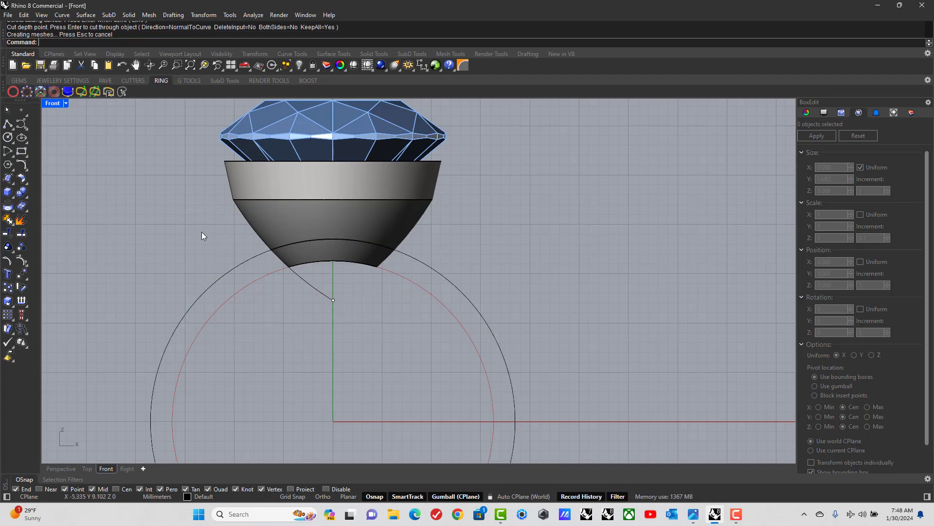
Draw a horizontal line about 14.5 mm long from the head's upper left corner and project it onto the construction plane, deleting the original.
left_click(8, 125)
left_click(224, 161)
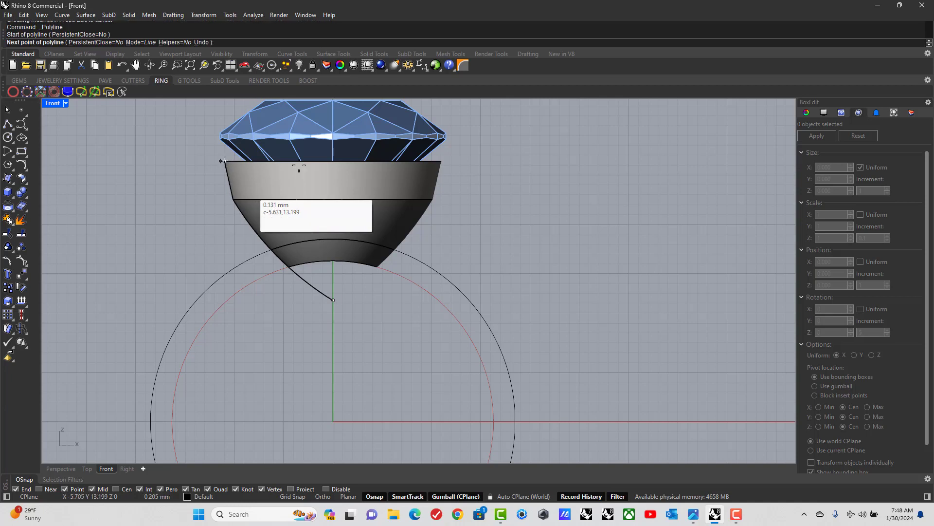
left_click(507, 161)
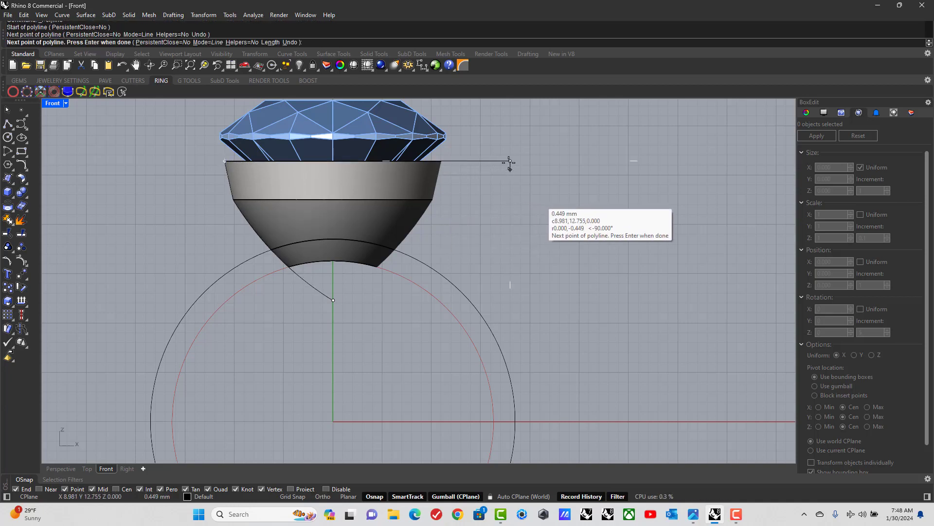
key("Return")
left_click(507, 161)
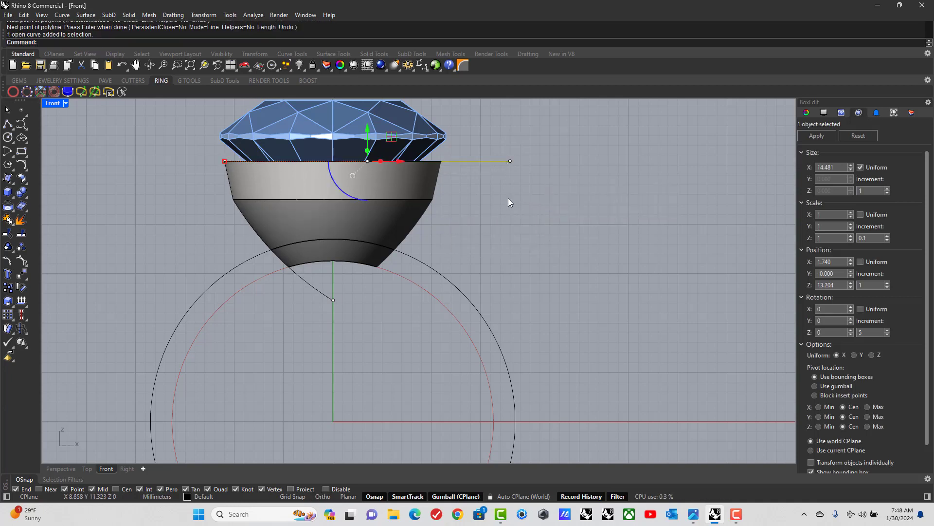
type("P")
key("Return")
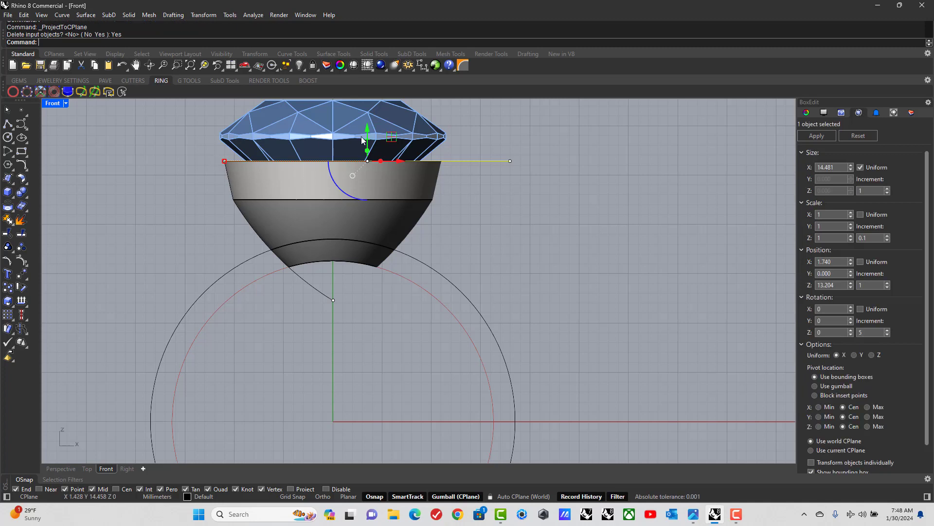
Move the horizontal line straight down 1.7 mm from the head's upper edge.
left_click(396, 160)
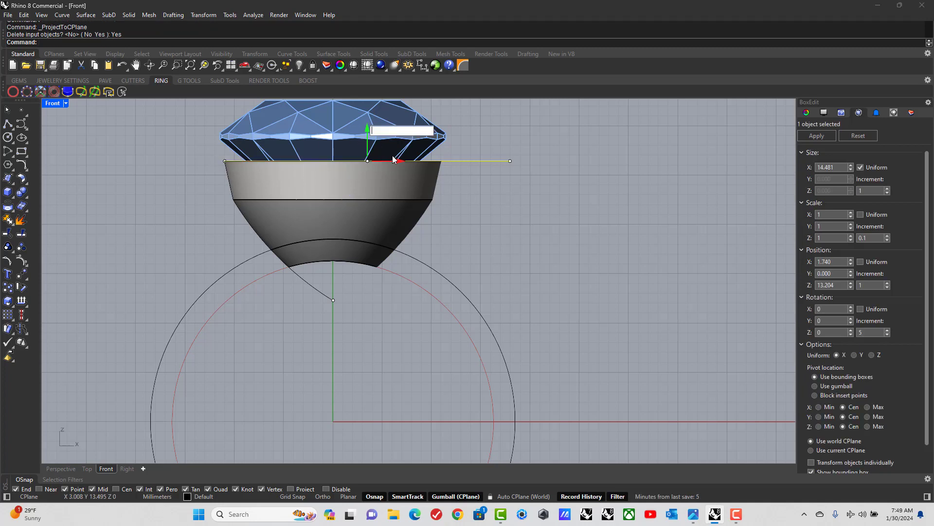
type("-1.7")
key("Return")
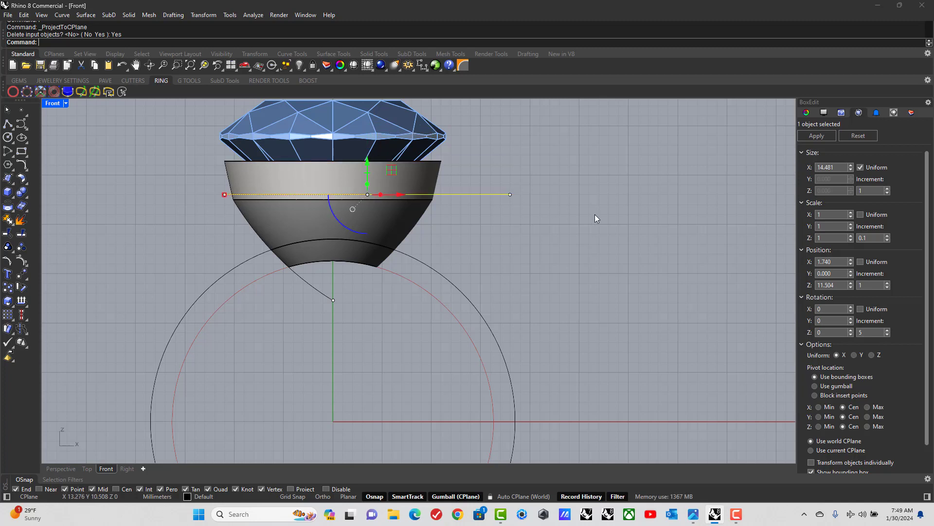
key("Escape")
Wire-cut the upper head piece through along the horizontal line and delete the middle section between the two rails.
left_click(275, 220)
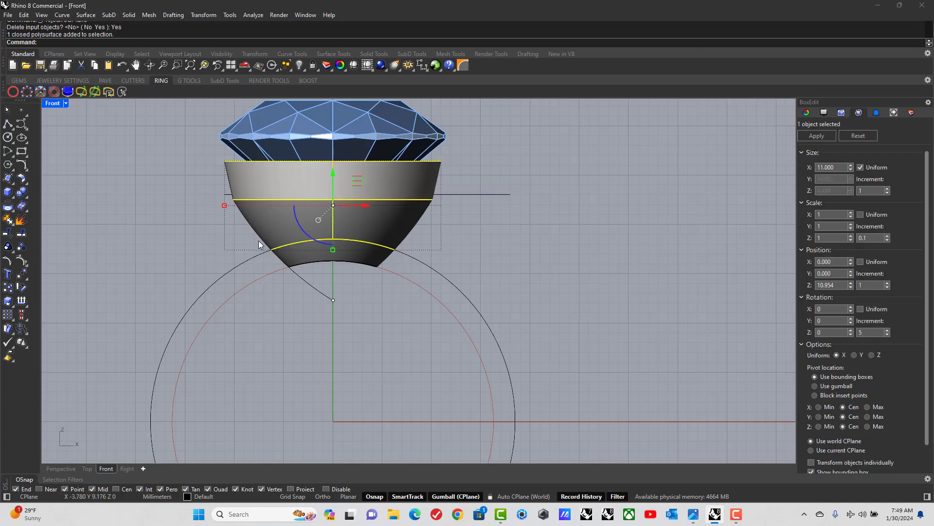
type("Wire")
type("C")
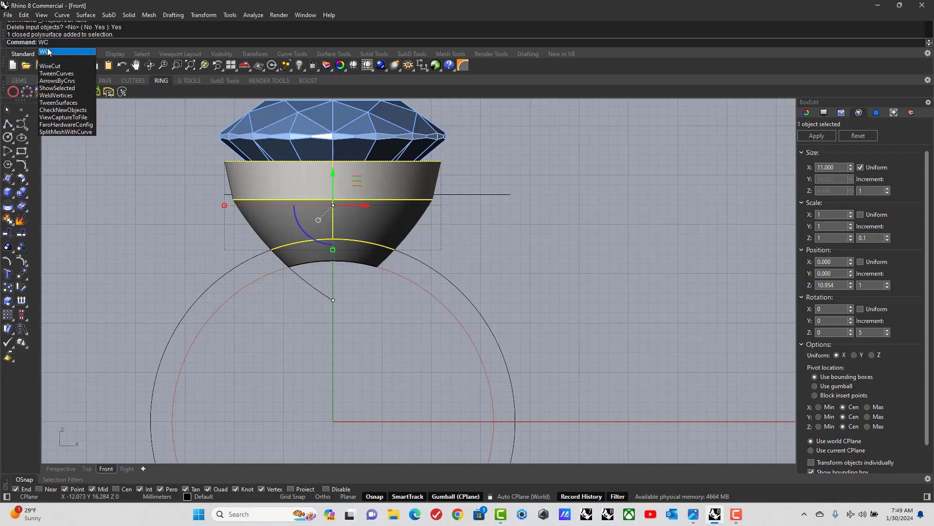
key("Return")
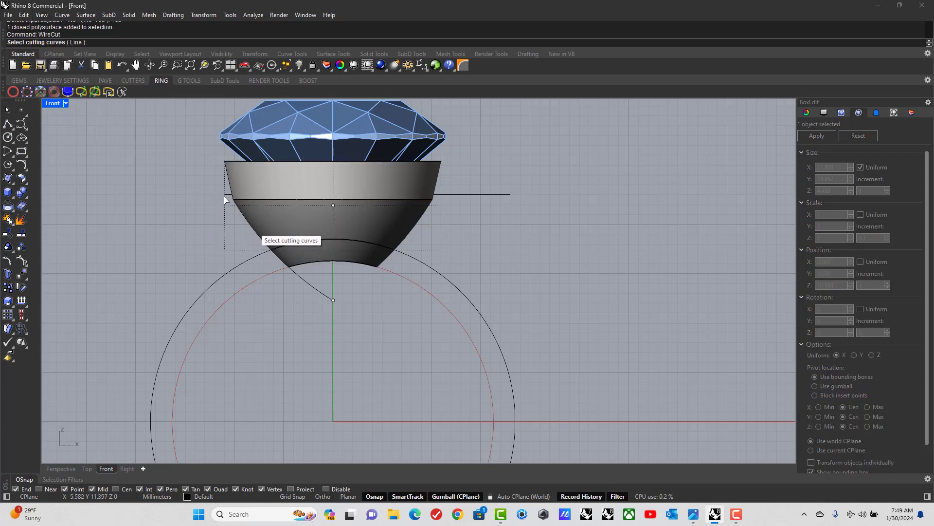
left_click(224, 195)
key("Return")
key("Return")
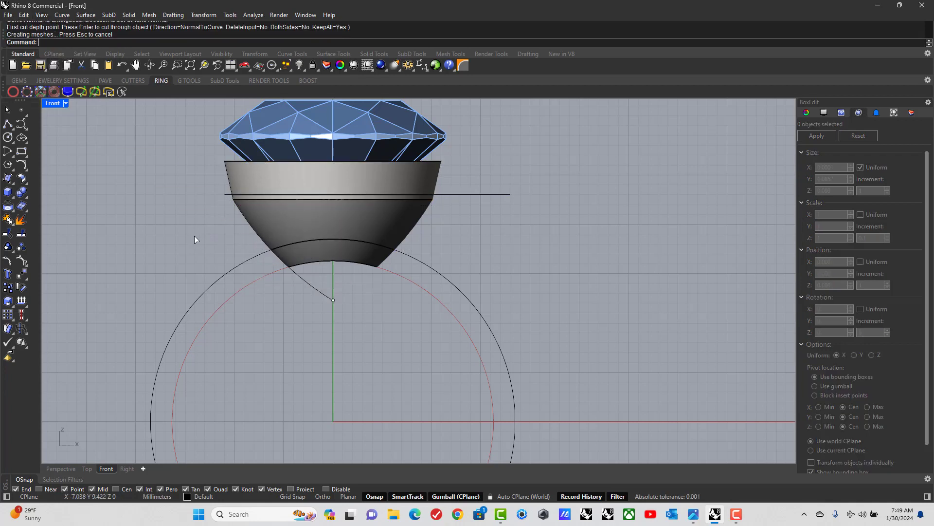
key("Delete")
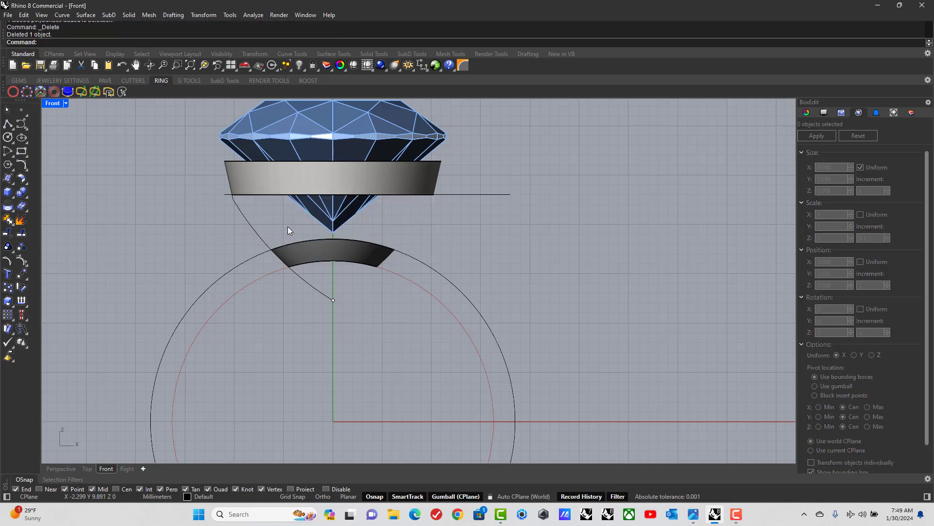
Delete the curved head profile and the horizontal cutting line, leaving the two head rails in place.
double_click(53, 103)
double_click(445, 103)
right_click_drag(453, 161, 419, 192)
double_click(62, 104)
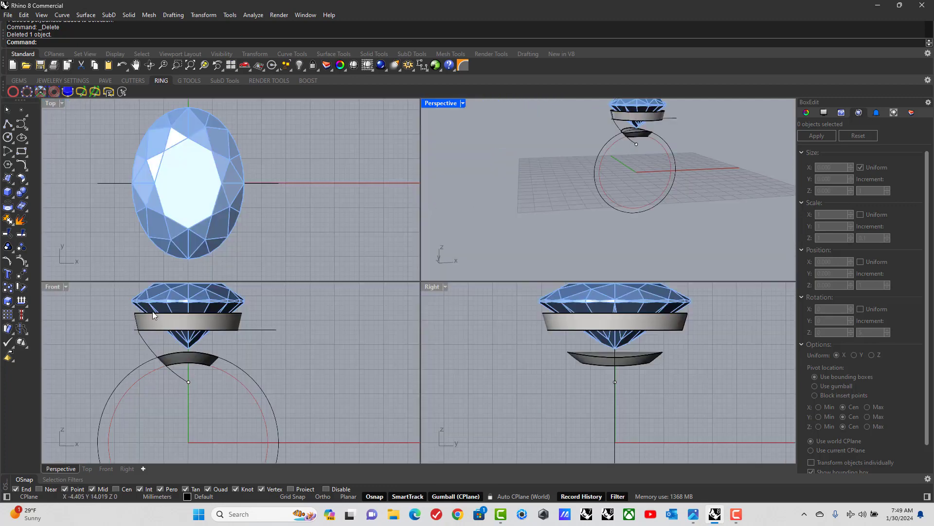
double_click(53, 287)
scroll(393, 240, "down", 2)
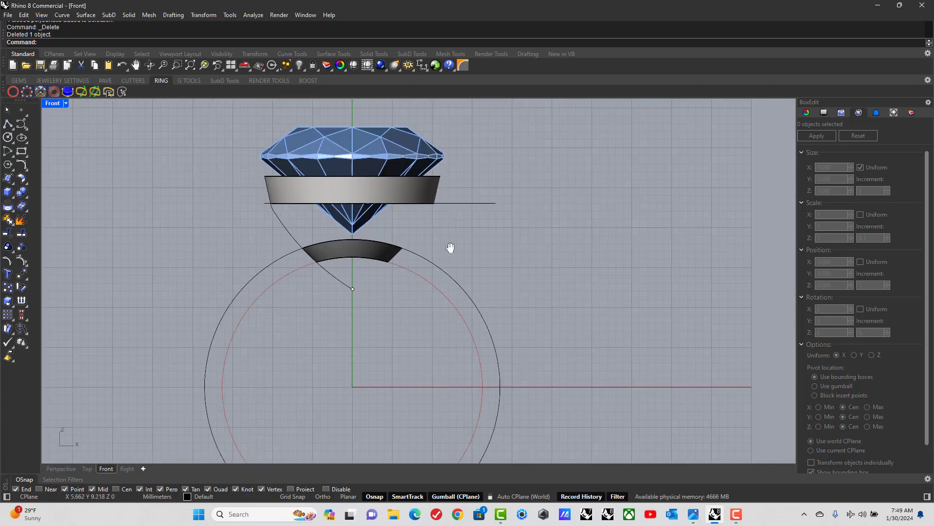
left_click(296, 256)
key("Delete")
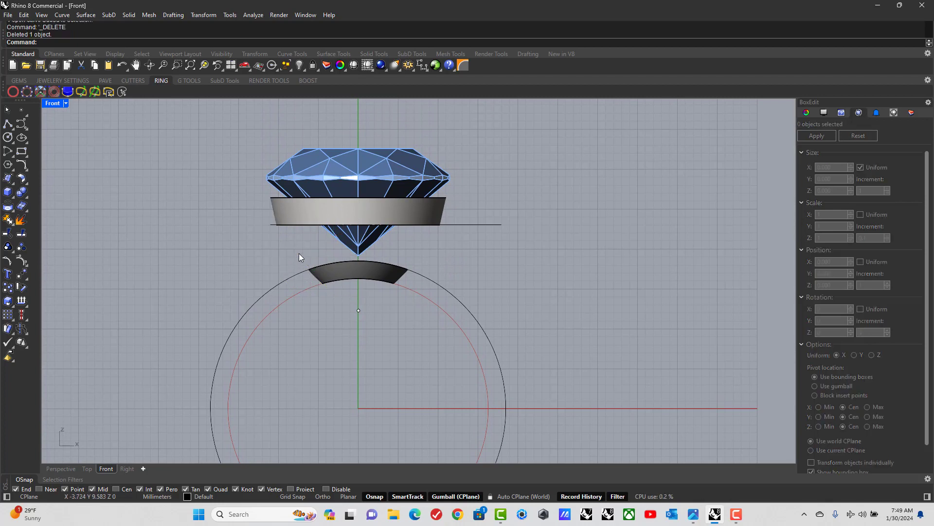
left_click(268, 225)
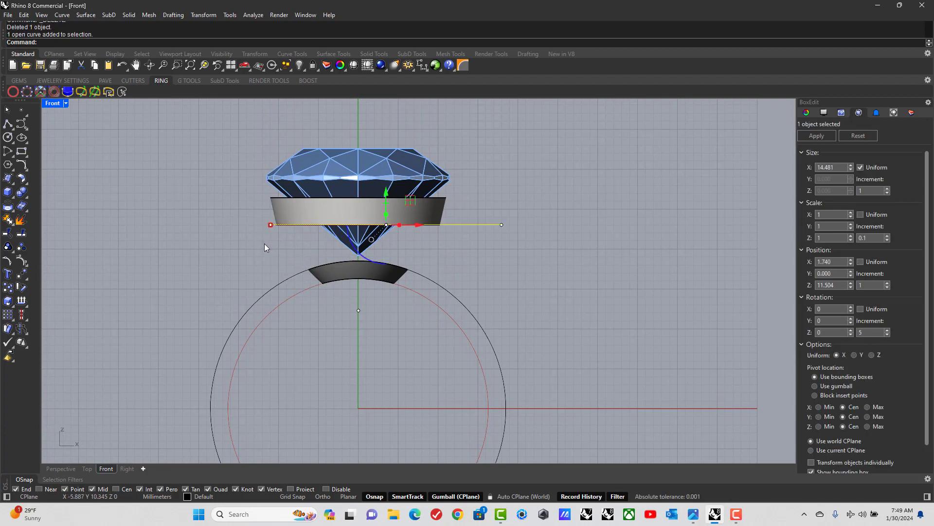
key("Delete")
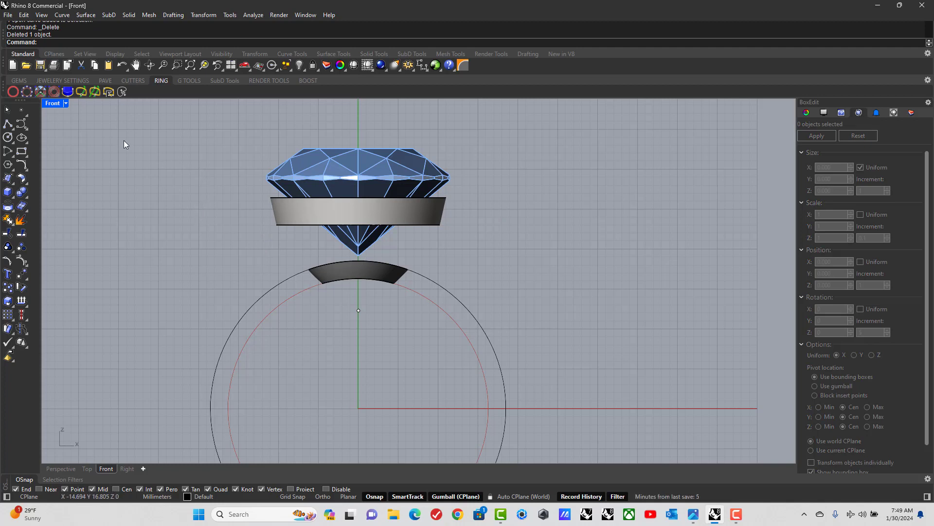
Draw a circle of 1.3 mm diameter in the Top view, just outside the oval stone's lower right edge.
scroll(124, 140, "down", 3)
right_click_drag(195, 180, 238, 235)
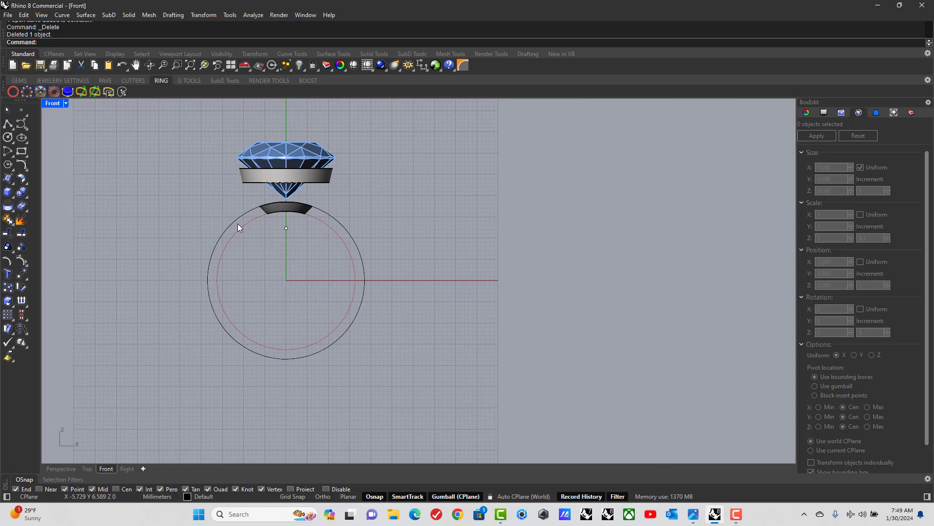
double_click(54, 103)
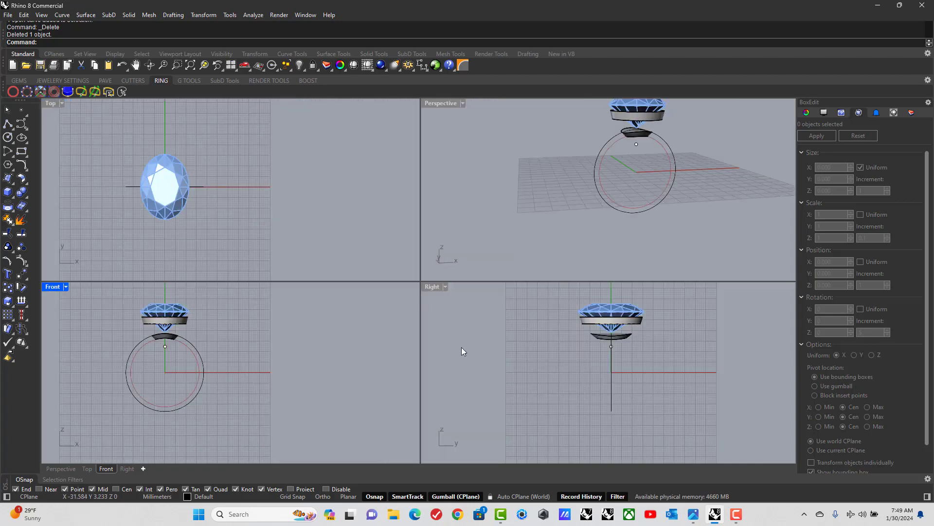
scroll(184, 212, "up", 3)
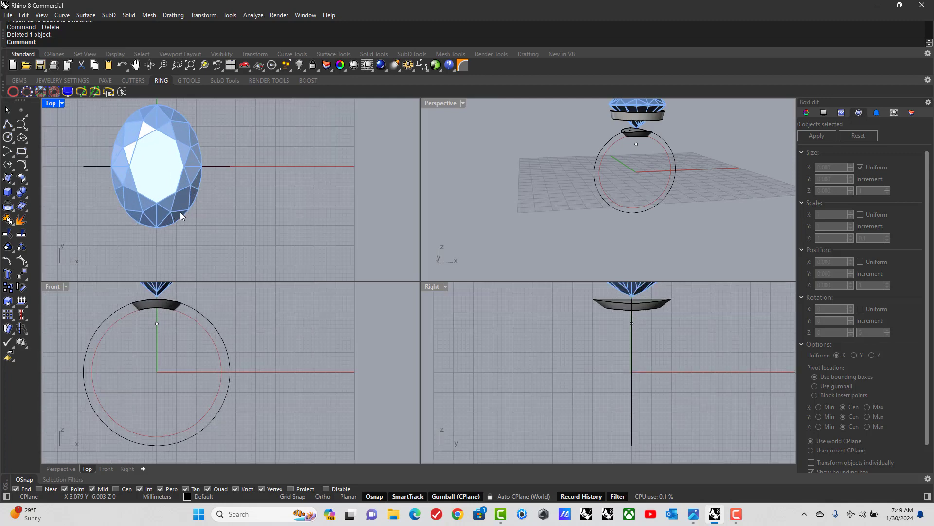
double_click(51, 103)
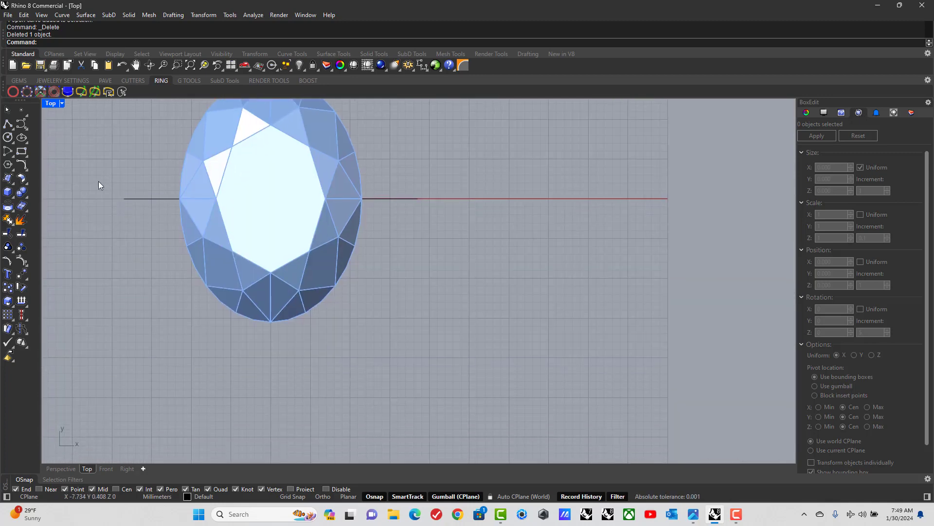
left_click(9, 139)
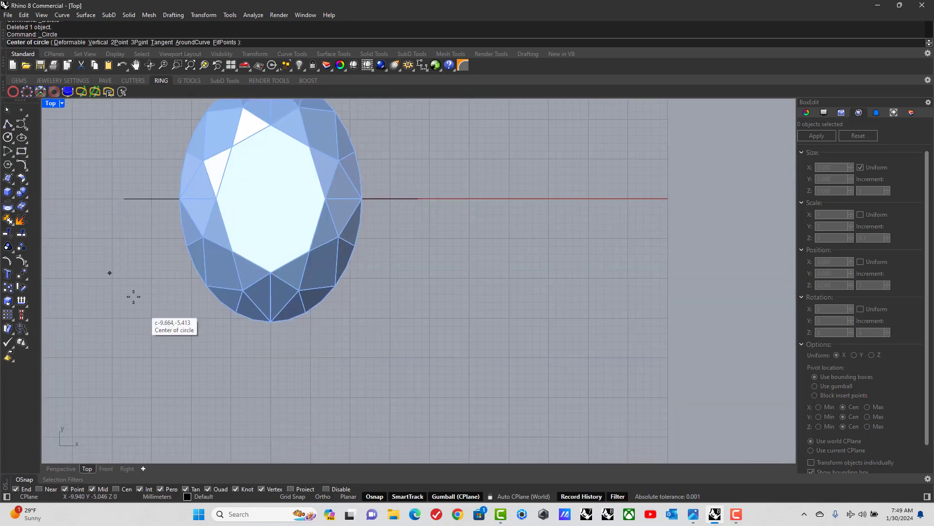
left_click(364, 367)
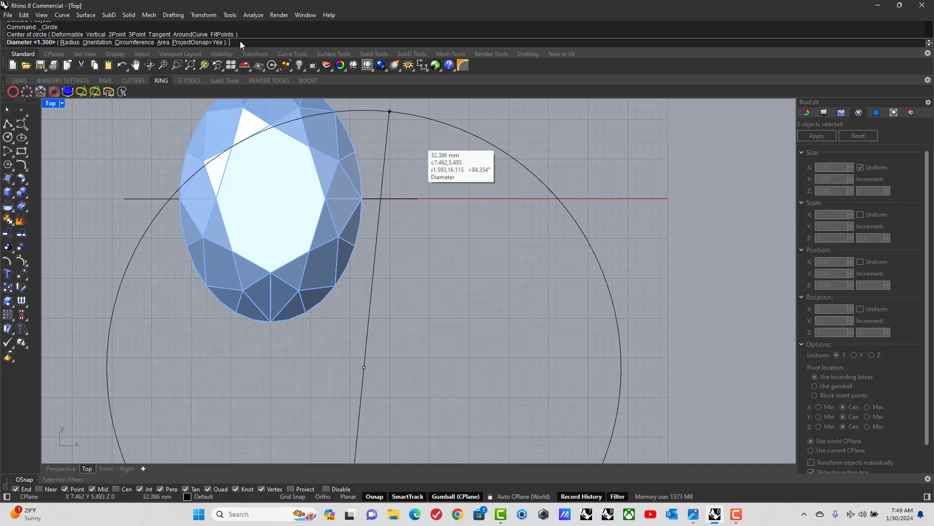
type("1.3")
key("Return")
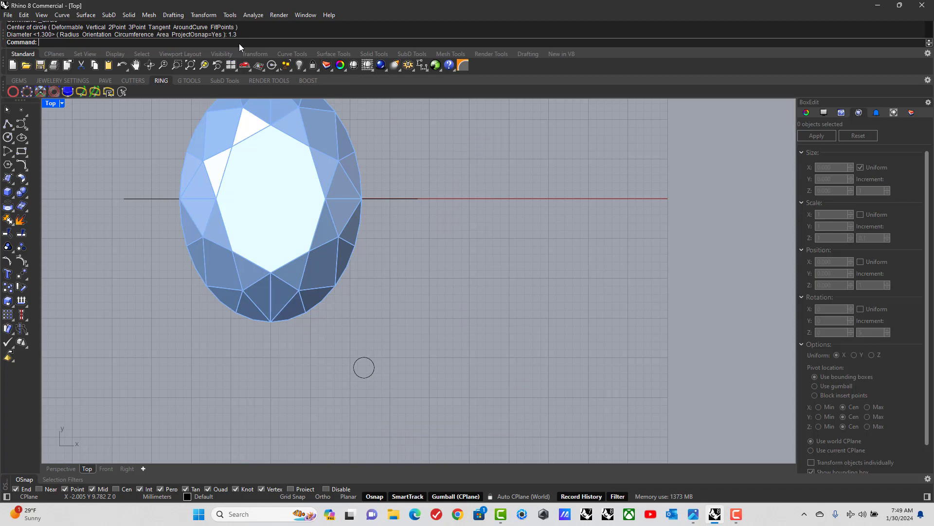
Move the 1.3 mm circle onto the stone's lower right girdle edge, with object snaps disabled.
left_click_drag(372, 363, 301, 261)
scroll(381, 355, "up", 4)
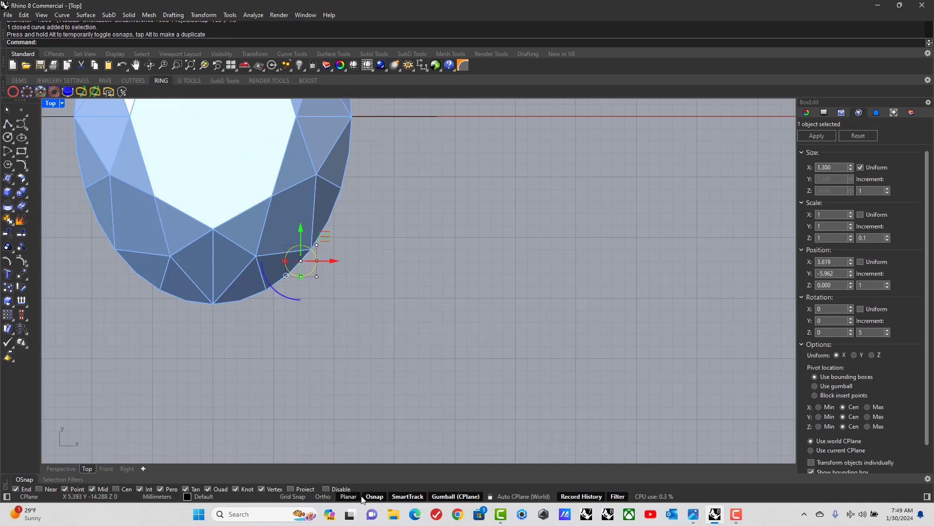
left_click(326, 489)
scroll(294, 278, "up", 3)
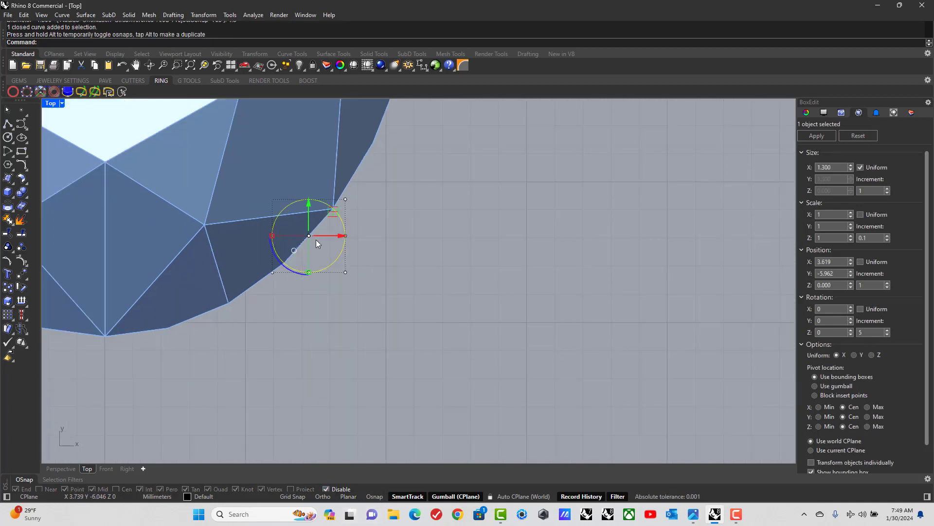
left_click_drag(334, 214, 298, 248)
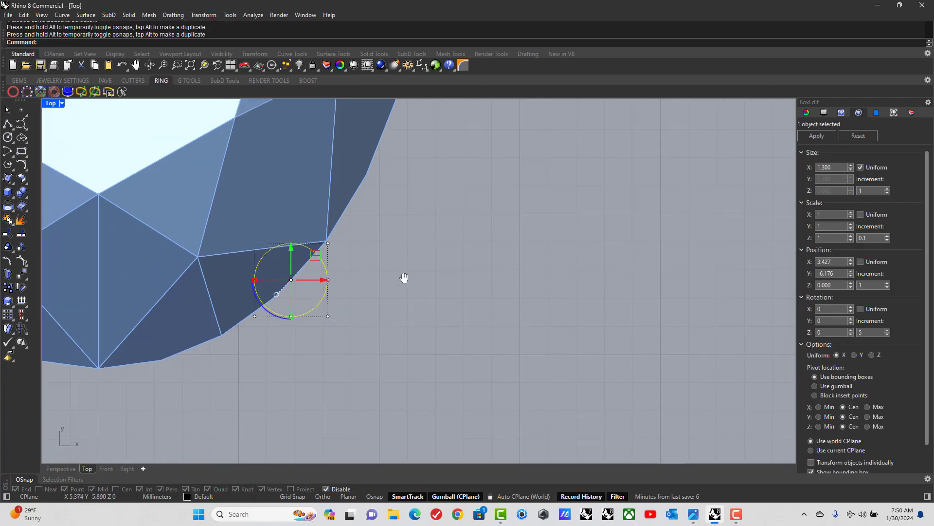
Copy and paste the prong circle and place the duplicate beside it, further up the stone's edge.
left_click(18, 16)
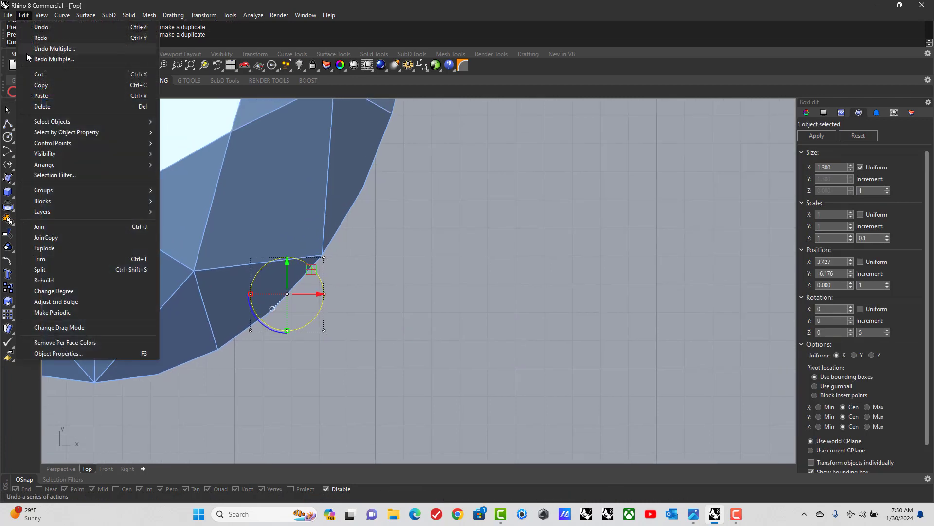
left_click(34, 81)
left_click(21, 16)
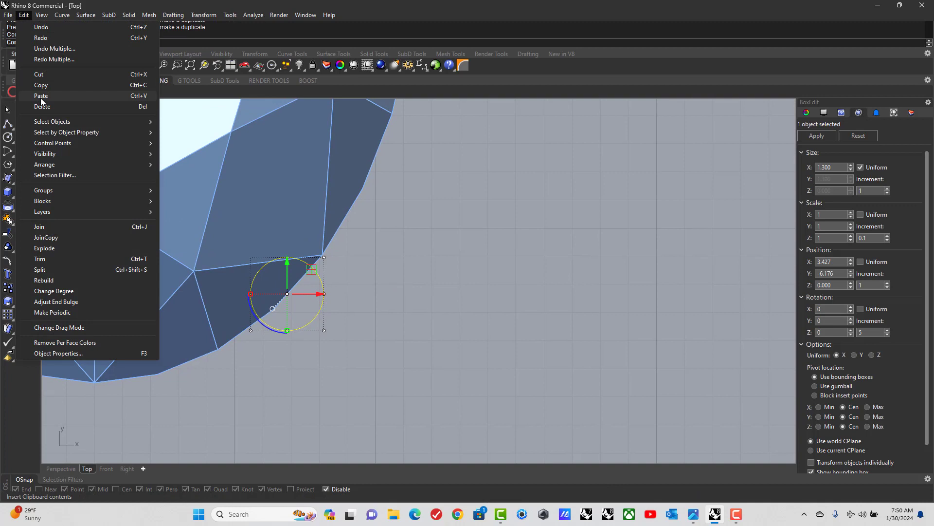
left_click(33, 93)
left_click_drag(314, 271, 361, 223)
Fine-tune both prong circles' positions so they overlap the stone's edge next to each other with a small gap between them.
left_click(322, 280)
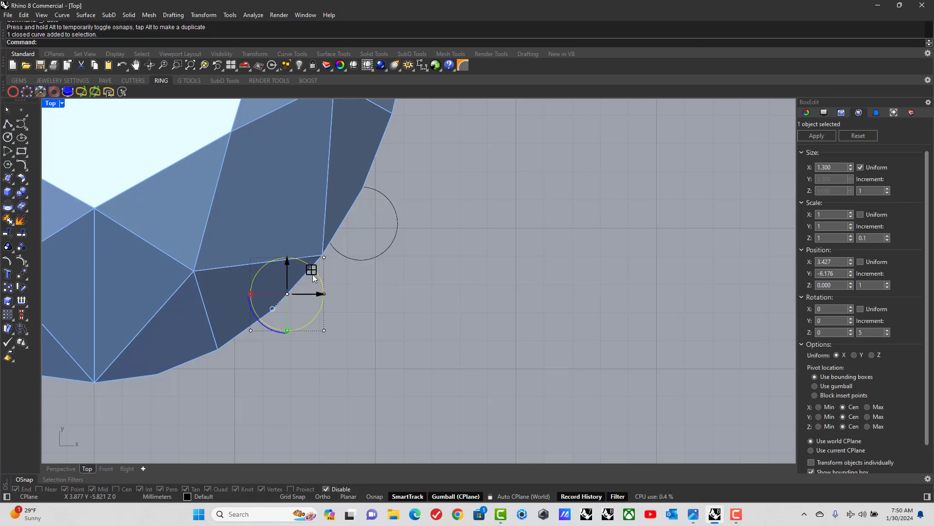
left_click_drag(312, 320, 323, 324)
left_click(389, 305)
scroll(378, 279, "down", 3)
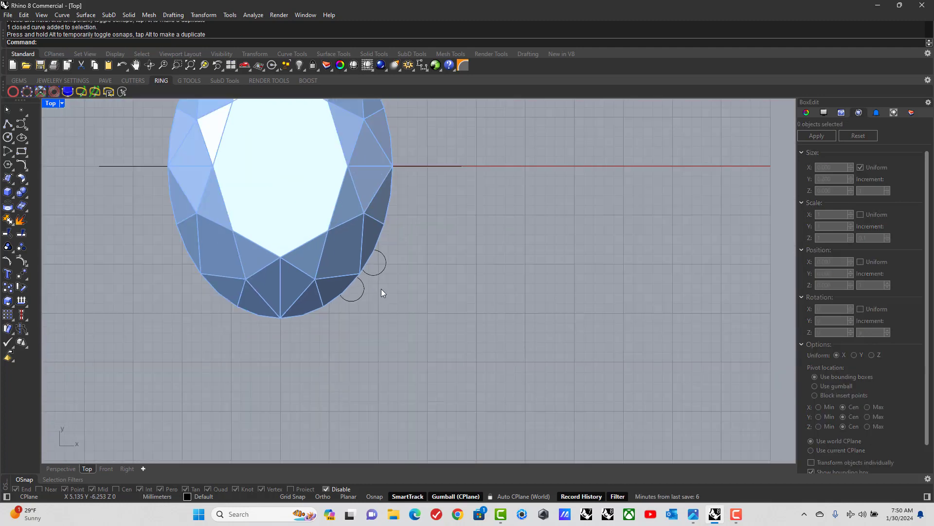
scroll(380, 282, "up", 2)
left_click(357, 266)
scroll(358, 269, "up", 3)
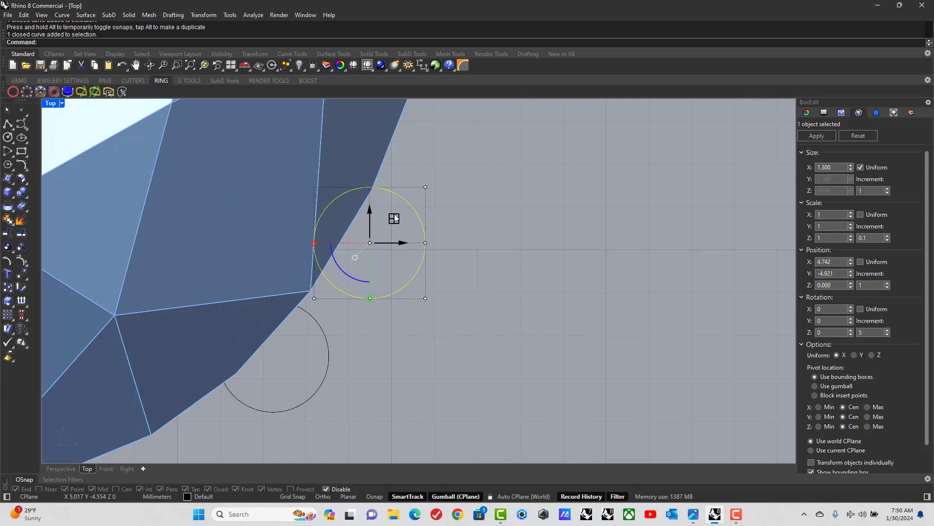
mouse_move(370, 239)
left_mouse_down()
mouse_move(386, 223)
mouse_move(372, 253)
left_mouse_up()
left_click(326, 332)
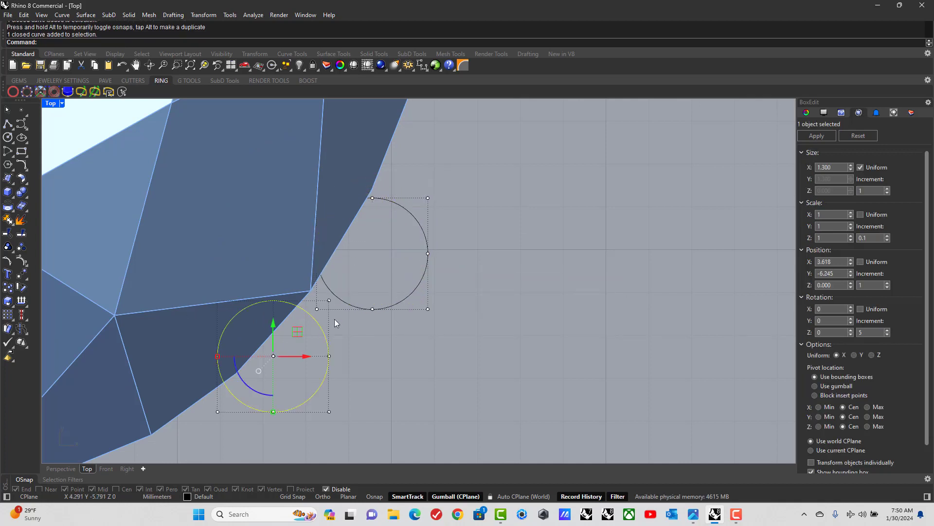
mouse_move(273, 356)
left_mouse_down()
mouse_move(292, 341)
mouse_move(287, 352)
left_mouse_up()
left_click(432, 334)
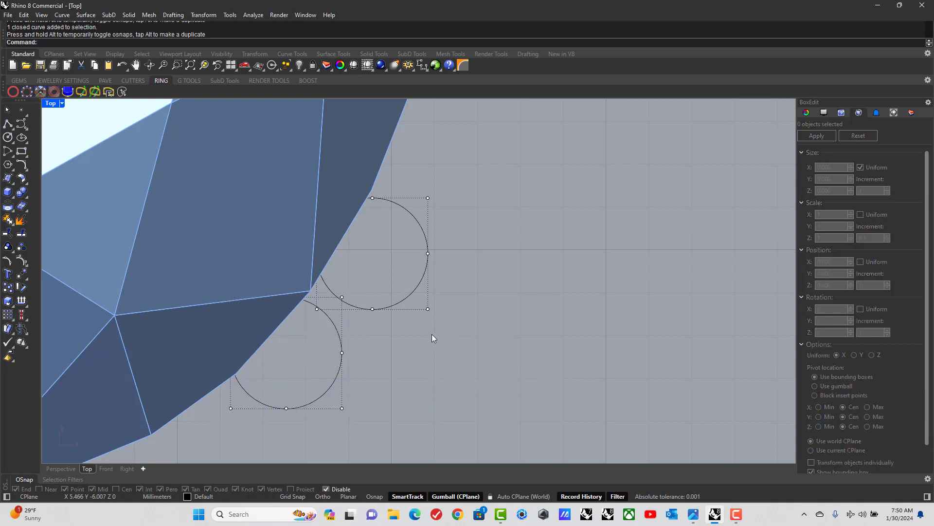
Draw a three-point interpolated curve in the Right view from above the stone's left end, past its girdle, down through the lower rail.
scroll(378, 255, "down", 8)
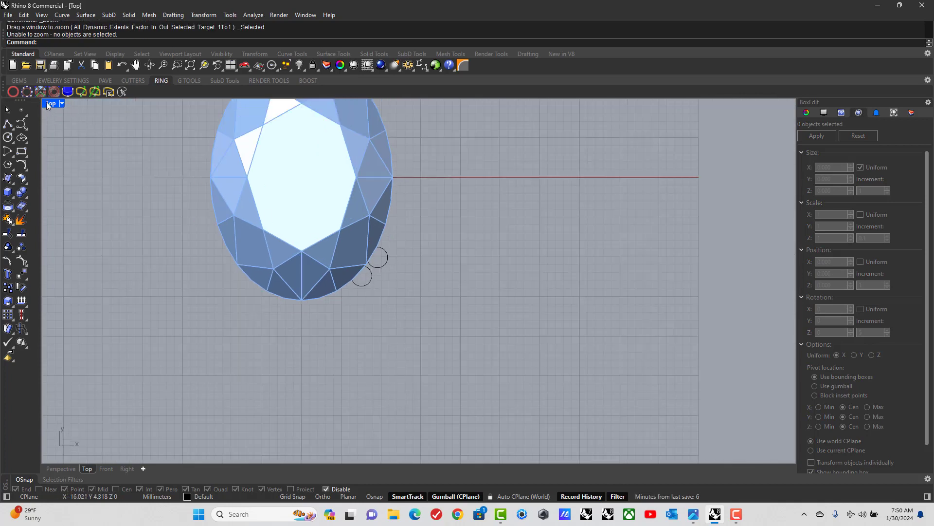
double_click(47, 102)
double_click(432, 286)
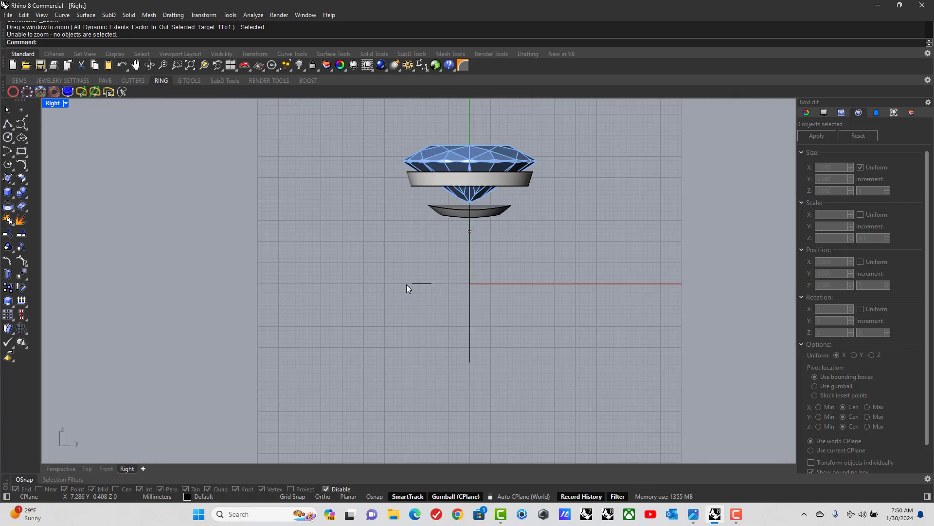
scroll(407, 284, "down", 2)
scroll(449, 188, "up", 8)
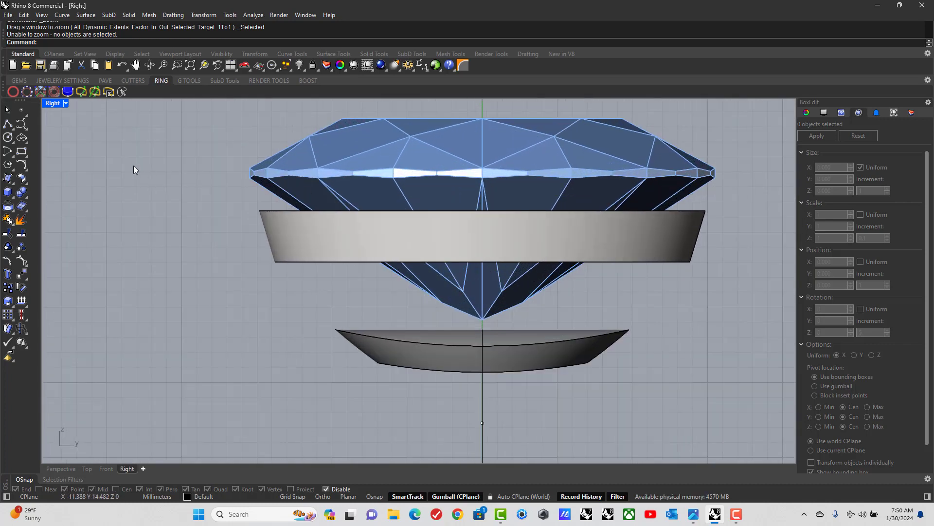
left_click(26, 128)
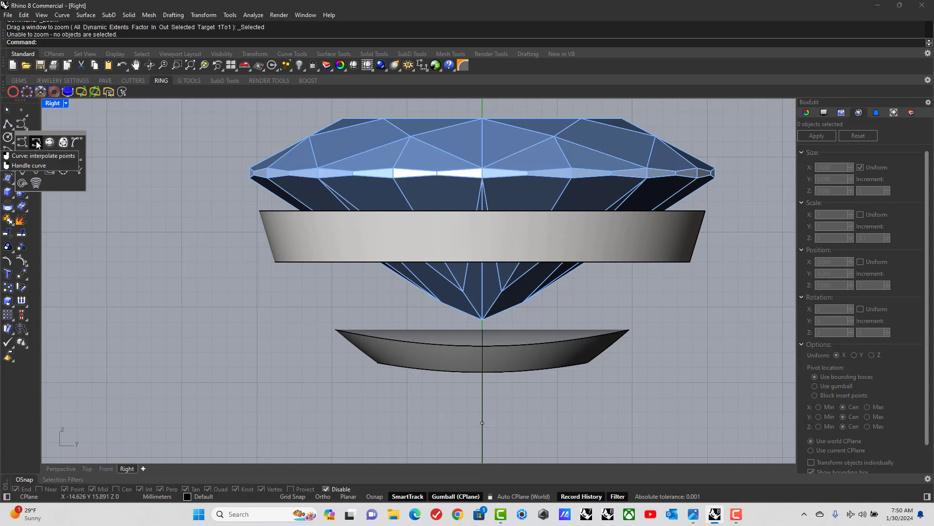
left_click(36, 144)
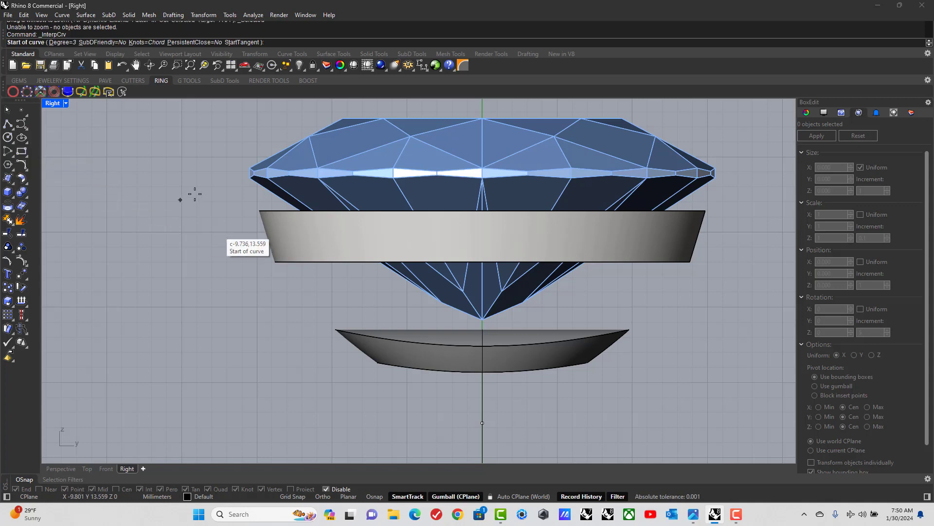
scroll(228, 164, "down", 2)
right_click_drag(229, 164, 213, 211)
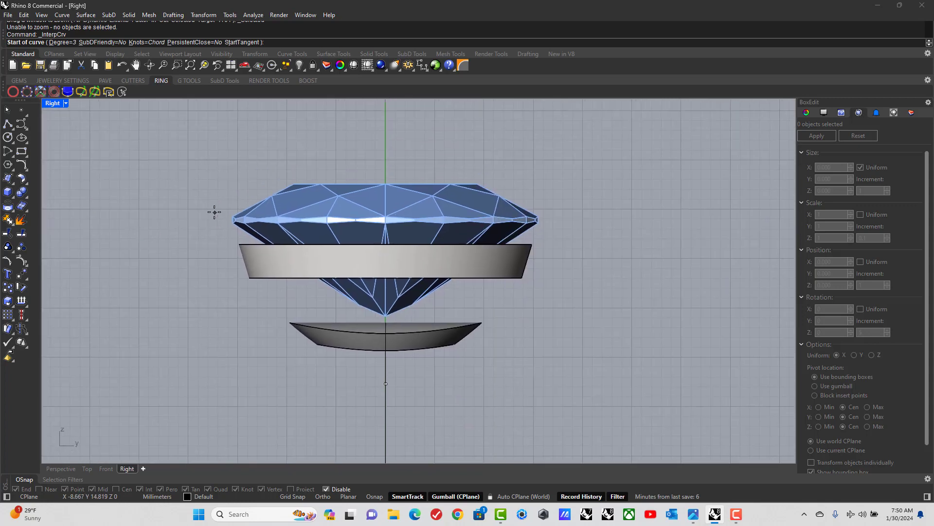
left_click(230, 170)
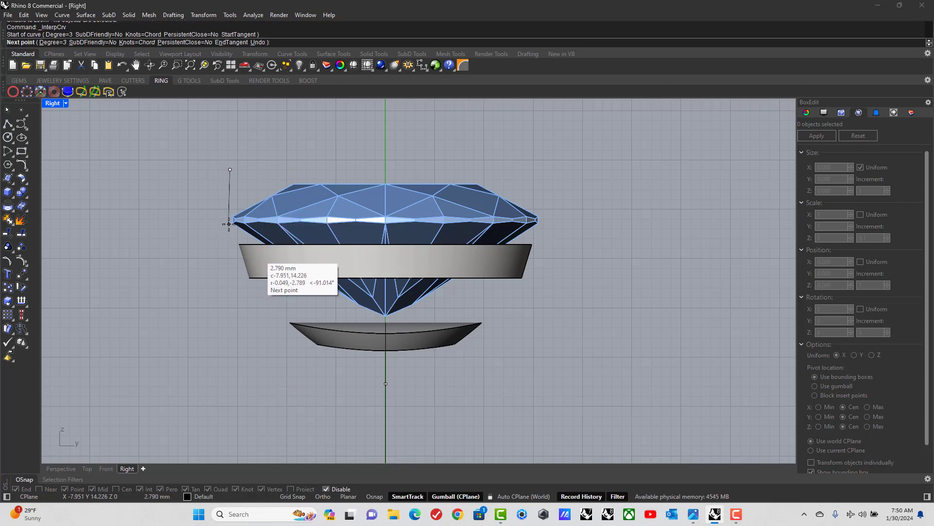
left_click(230, 228)
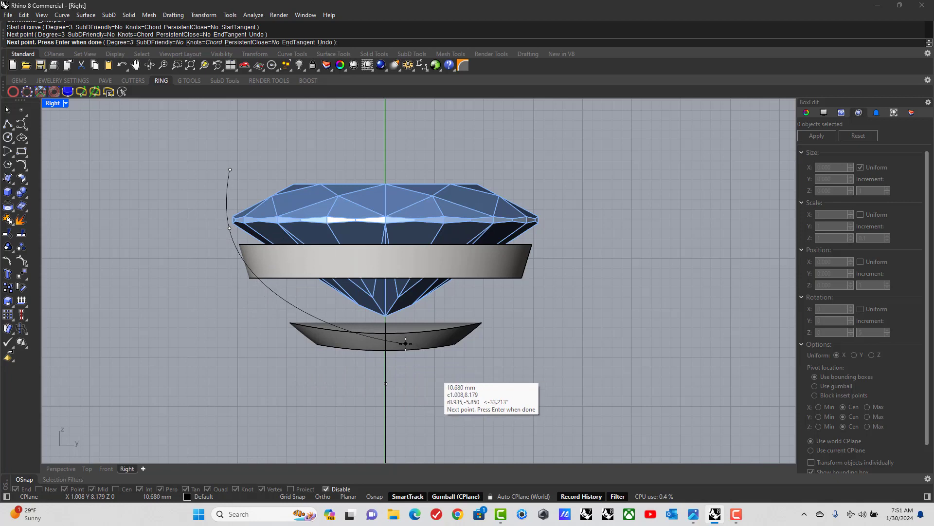
left_click(436, 347)
key("Return")
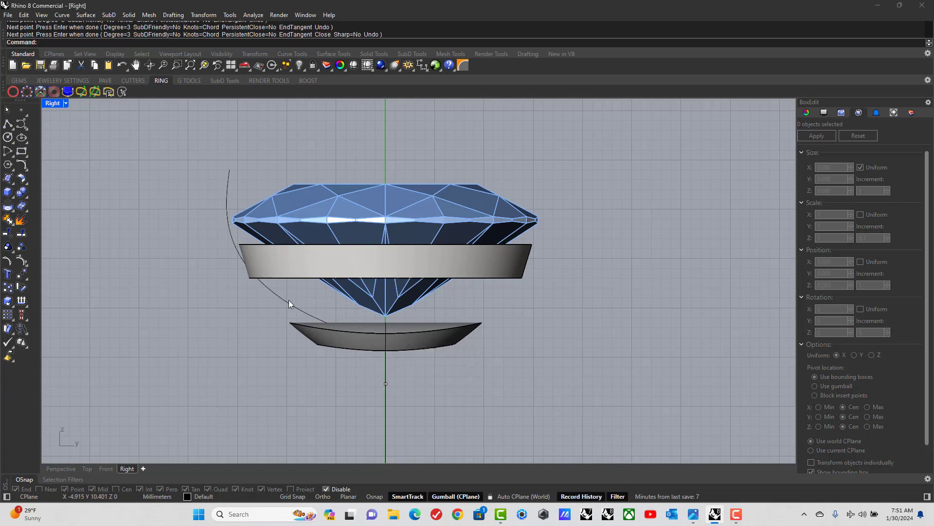
Align the prong curve's three upper control points vertically by scaling them horizontally to 0.
left_click(289, 299)
left_click_drag(204, 154, 234, 316)
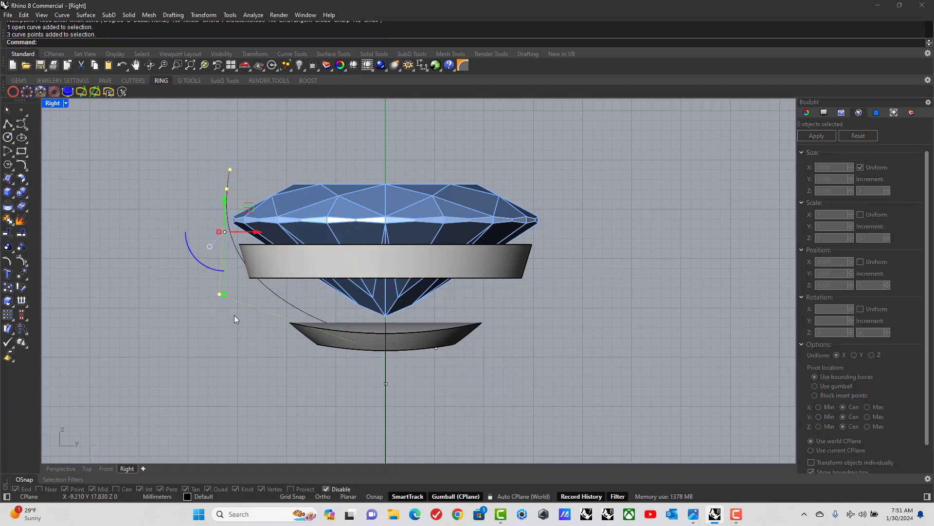
left_click(219, 233)
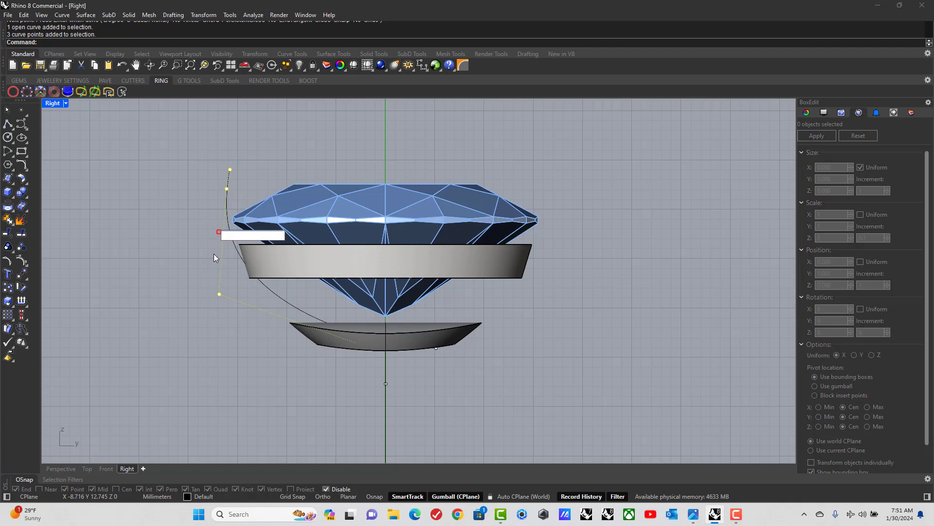
type("0")
key("Return")
left_click(185, 228)
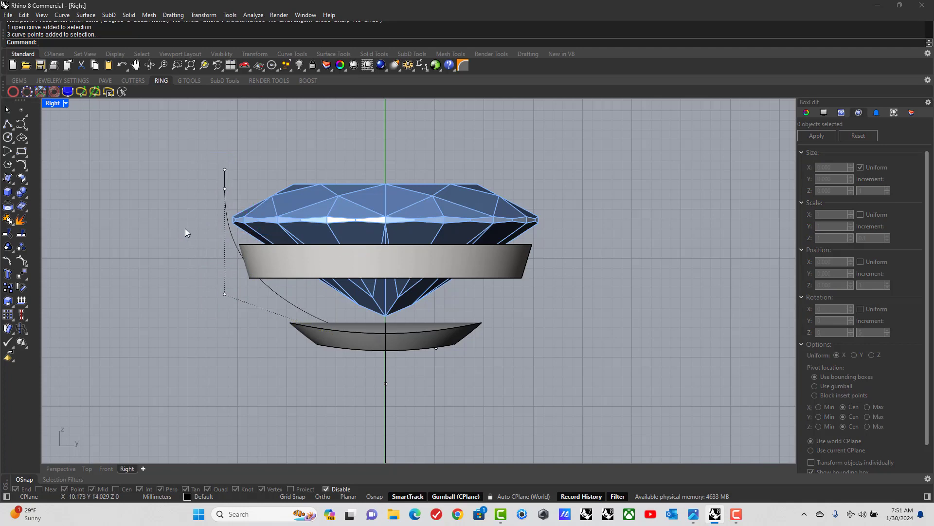
Shift the prong curve's three aligned control points slightly outward from the stone.
key("ctrl+alt+e")
left_click_drag(207, 155, 249, 327)
scroll(228, 263, "up", 5)
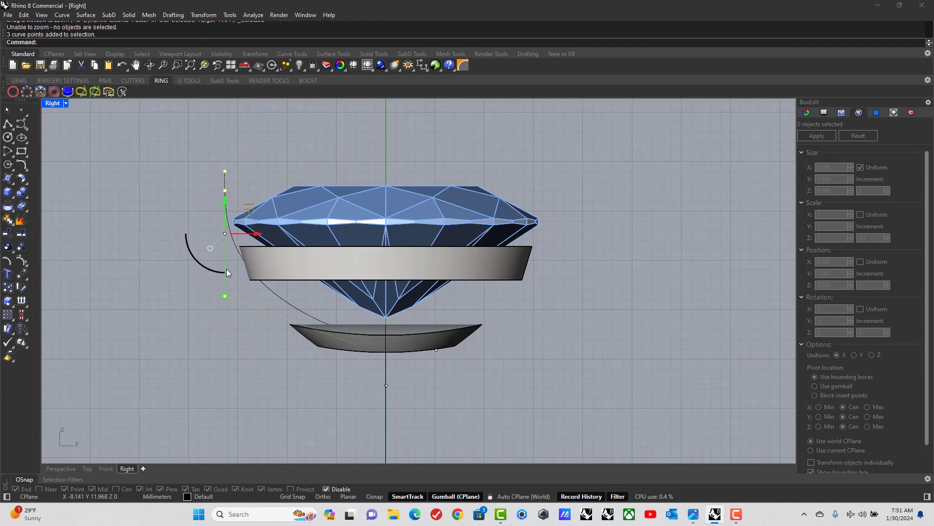
left_click_drag(222, 211, 218, 231)
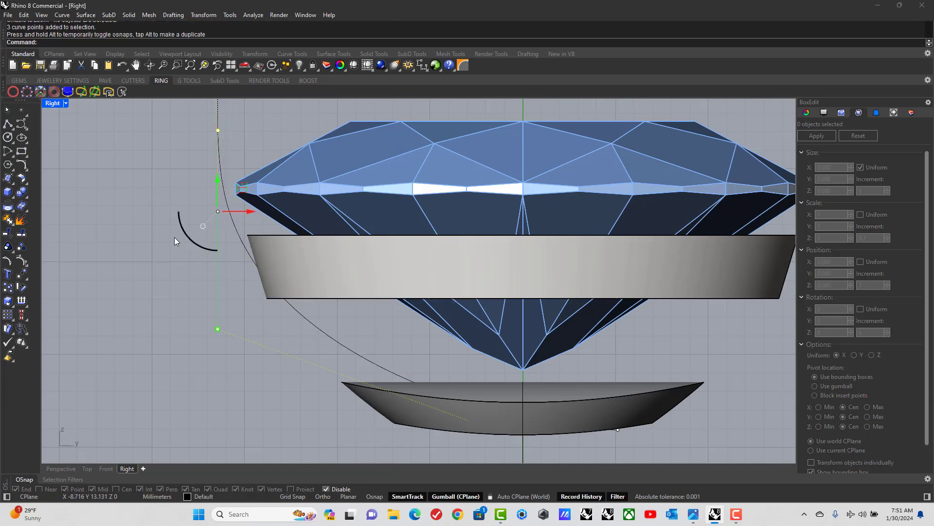
key("Escape")
scroll(270, 247, "down", 3)
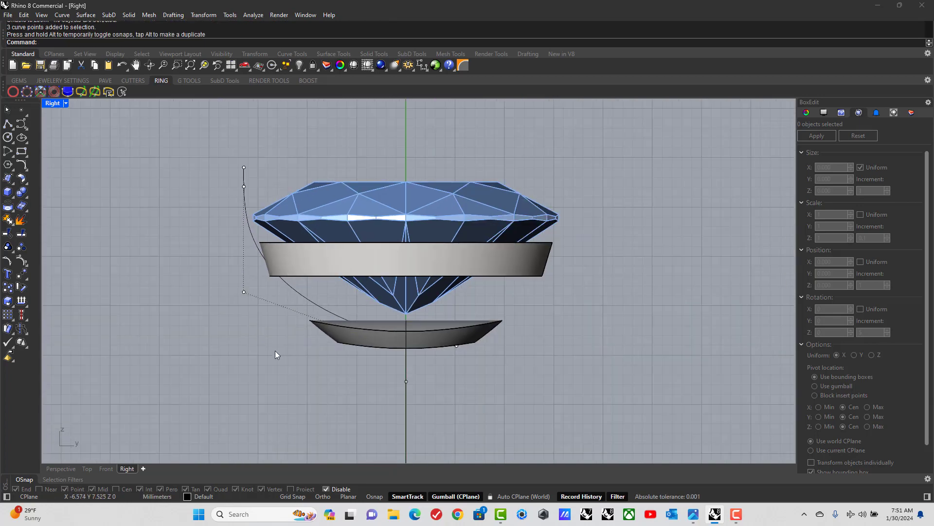
Split the prong curve in the Right view at a point just before the center line, over the lower rail.
left_click(319, 312)
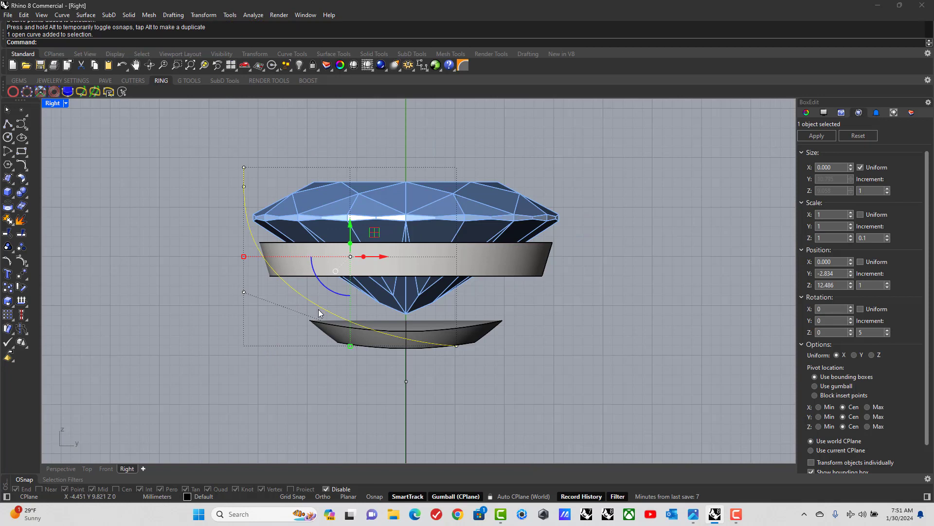
left_click(23, 235)
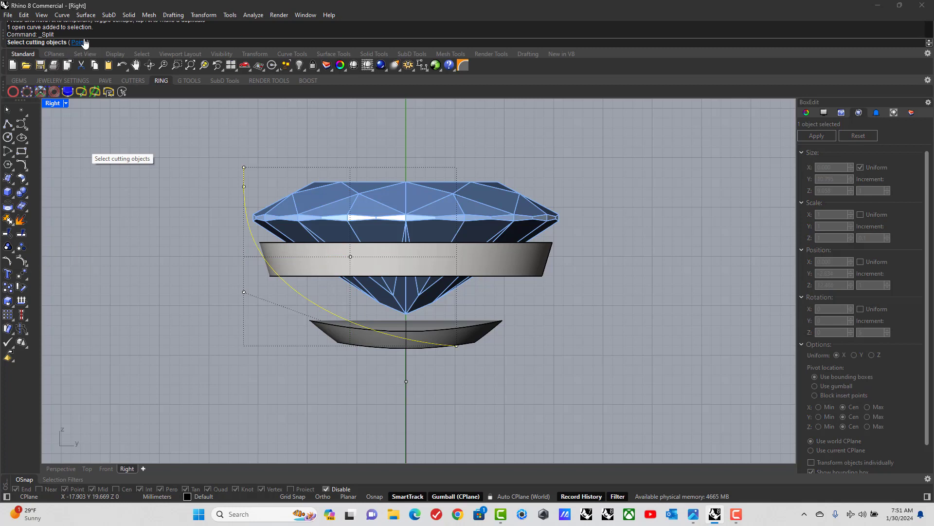
left_click(81, 42)
scroll(402, 358, "up", 2)
scroll(403, 358, "up", 2)
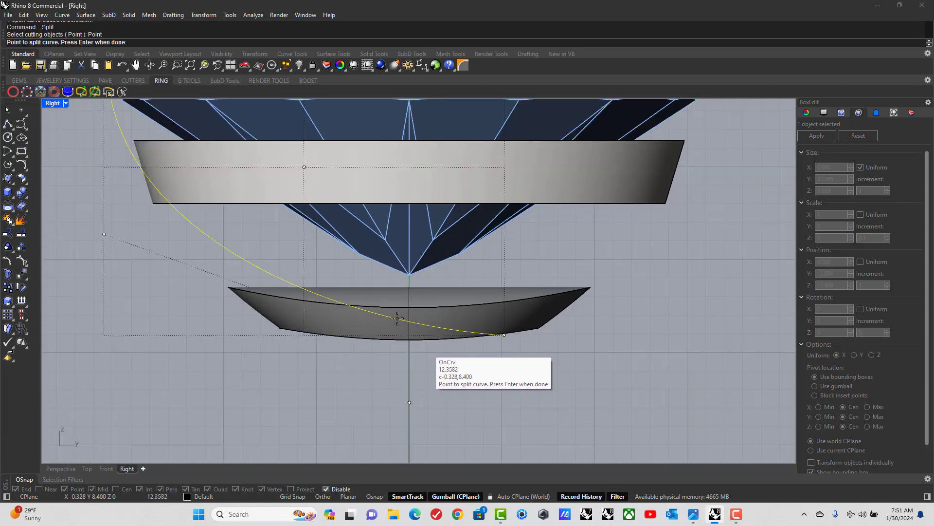
left_click(398, 318)
key("Return")
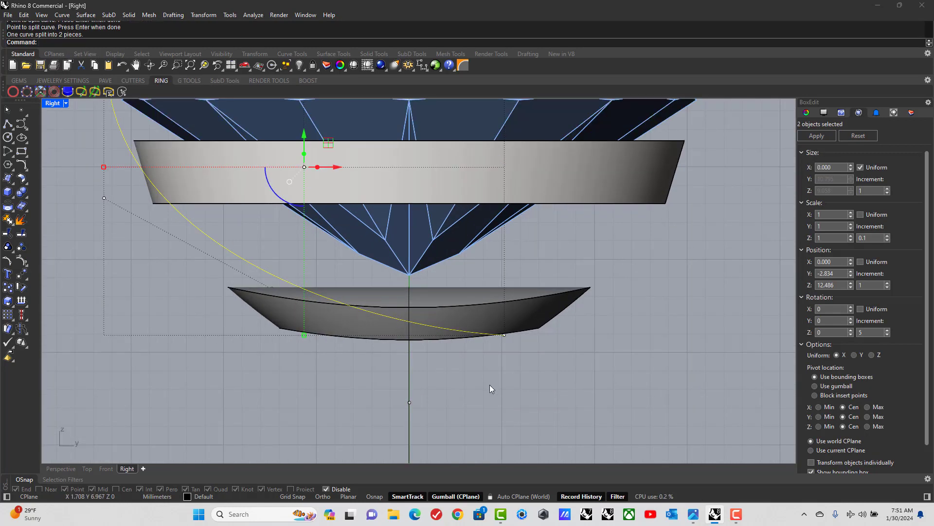
Select the long upper piece of the split prong curve and display the model in the Perspective view.
key("Escape")
left_click(504, 336)
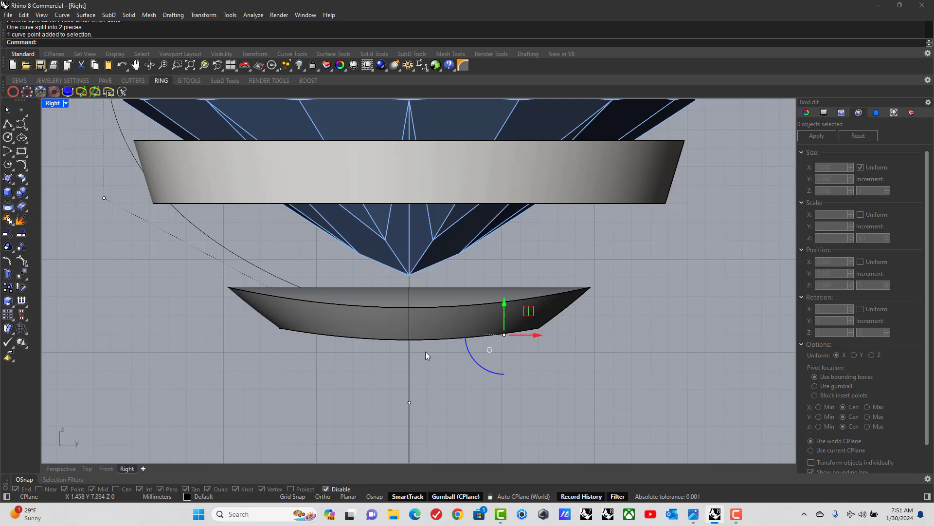
key("Escape")
left_click(225, 247)
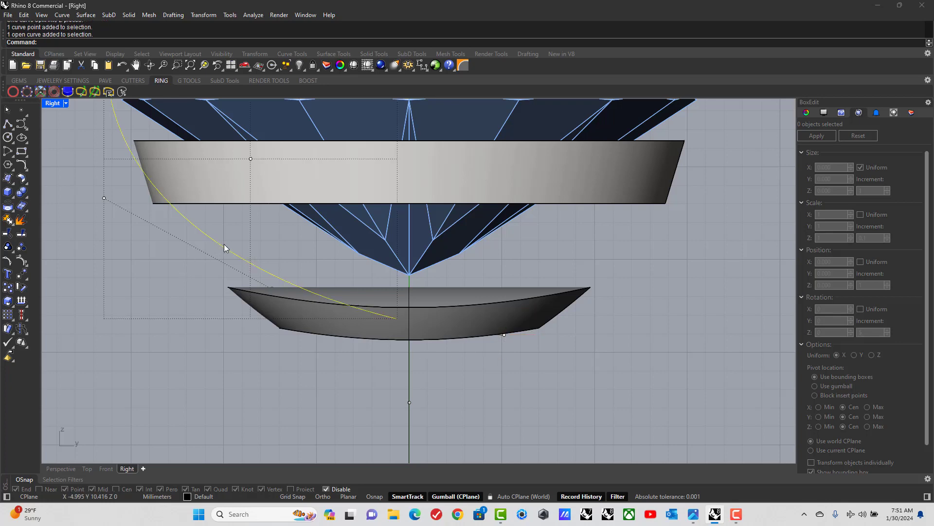
double_click(54, 103)
double_click(441, 104)
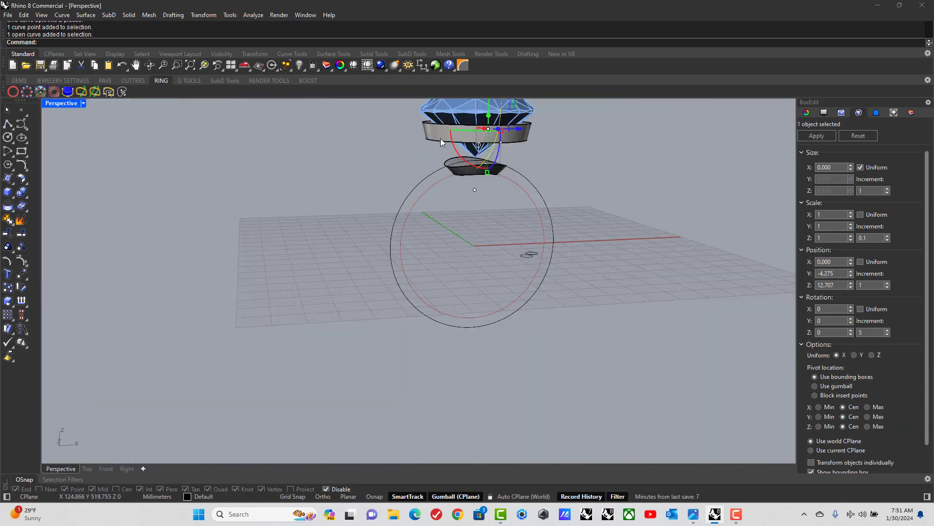
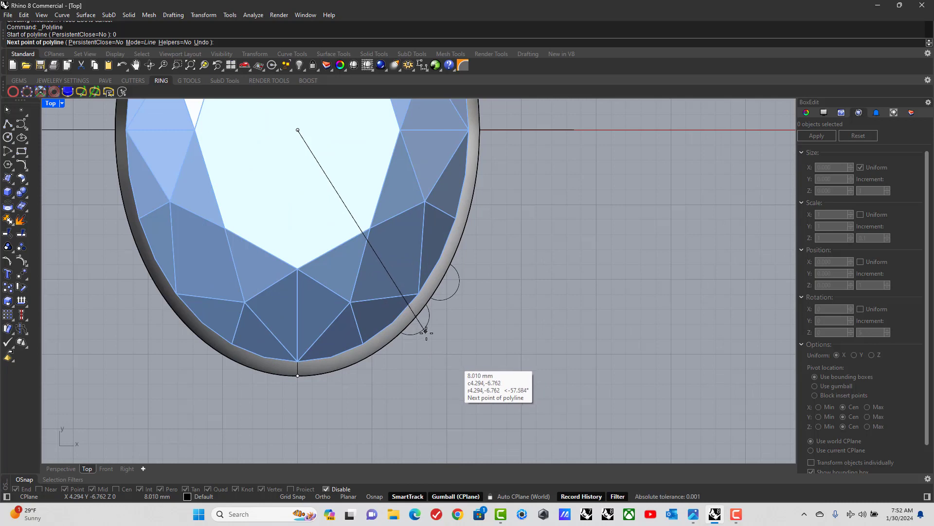
Draw two straight polylines from the origin (0) in the Top view, one through each prong circle, ending just outside the circles.
left_click(430, 345)
key("Return")
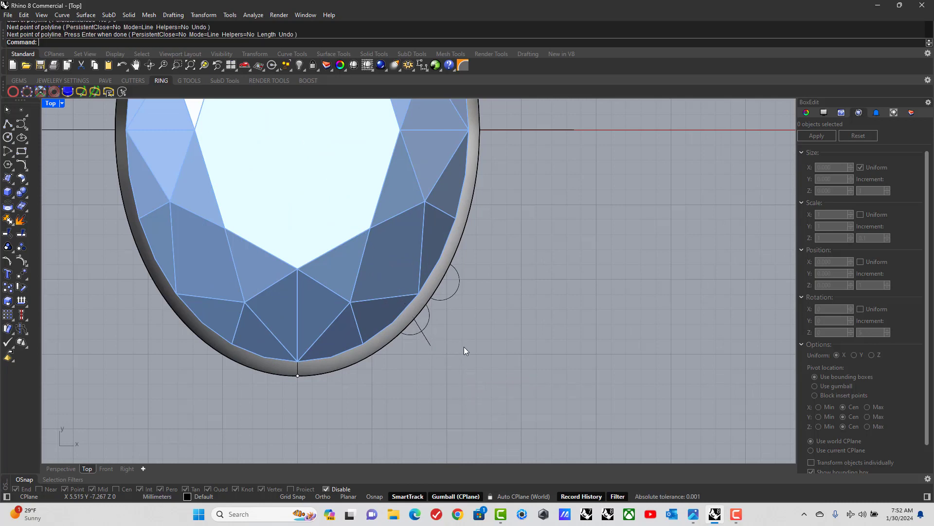
key("Return")
type("0")
key("Return")
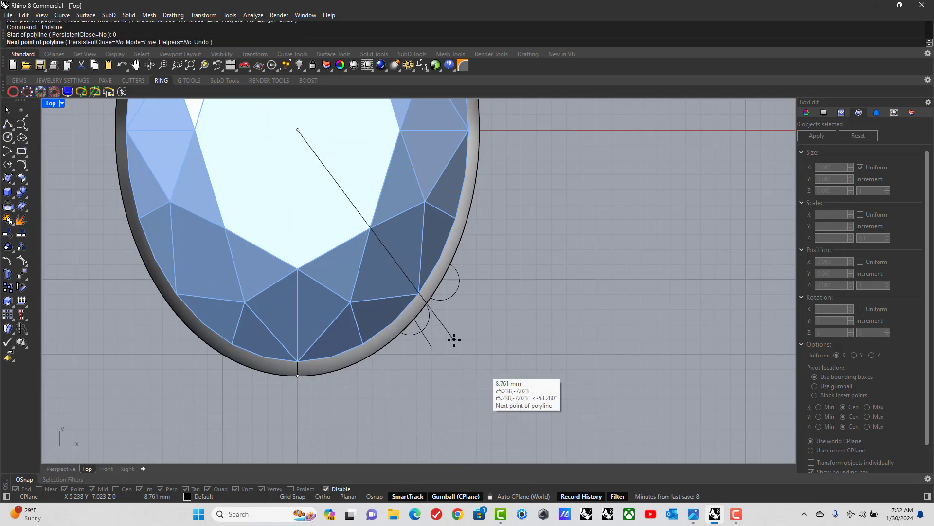
left_click(466, 301)
key("Return")
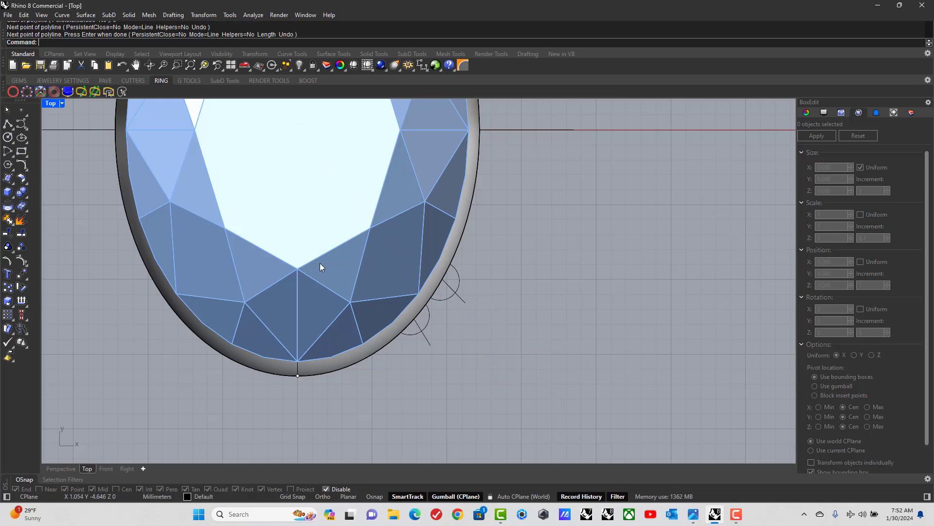
Try to raise the two lines above the green bowl surface and extrude them down through it, then undo both operations.
double_click(50, 103)
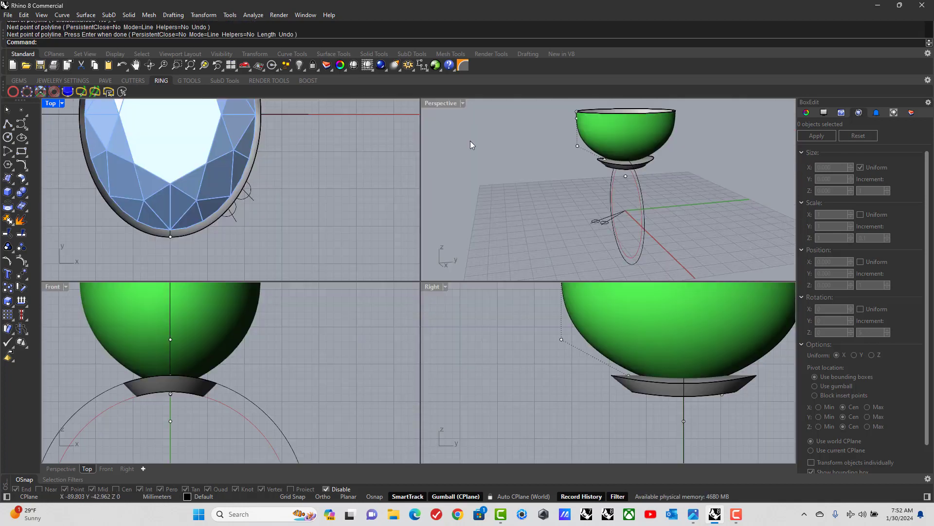
double_click(442, 103)
right_click_drag(516, 206, 373, 356)
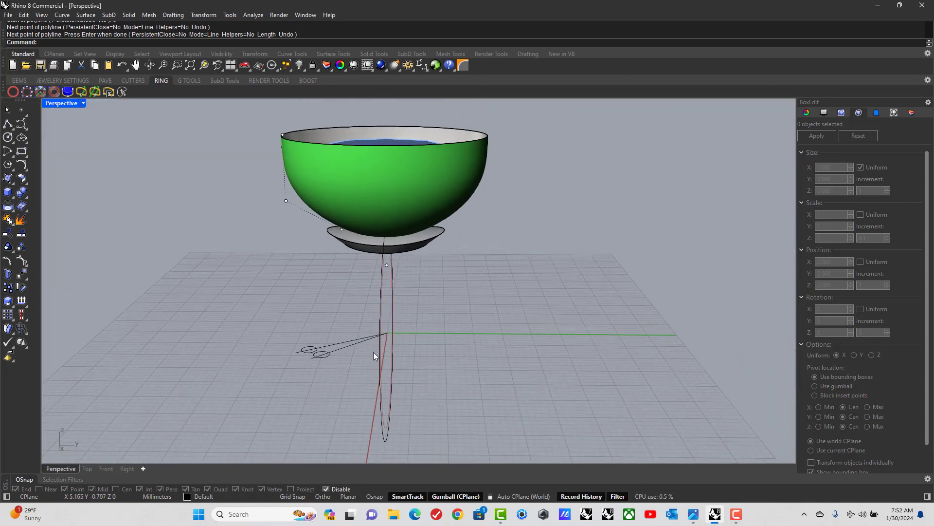
left_click(350, 350)
right_click_drag(426, 333, 364, 317)
left_click_drag(364, 317, 399, 147)
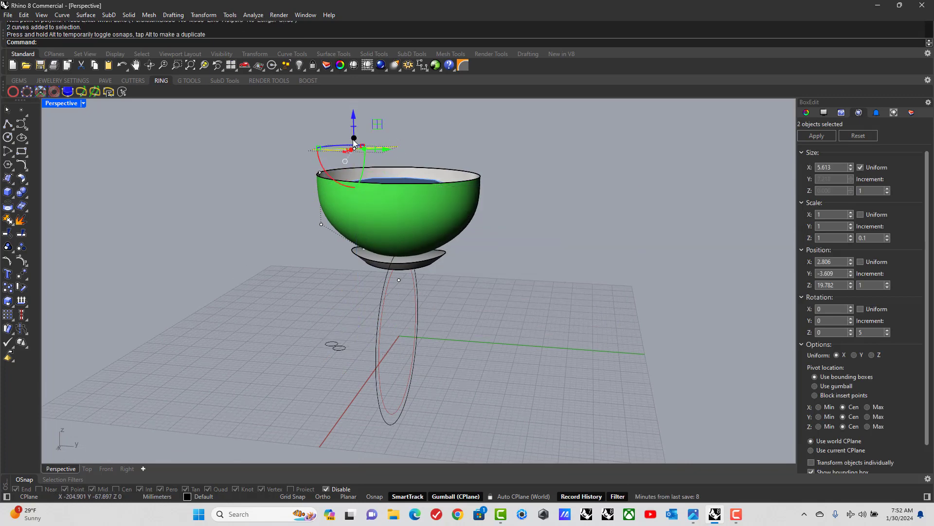
left_click_drag(354, 126, 344, 385, "ctrl")
left_click(538, 299)
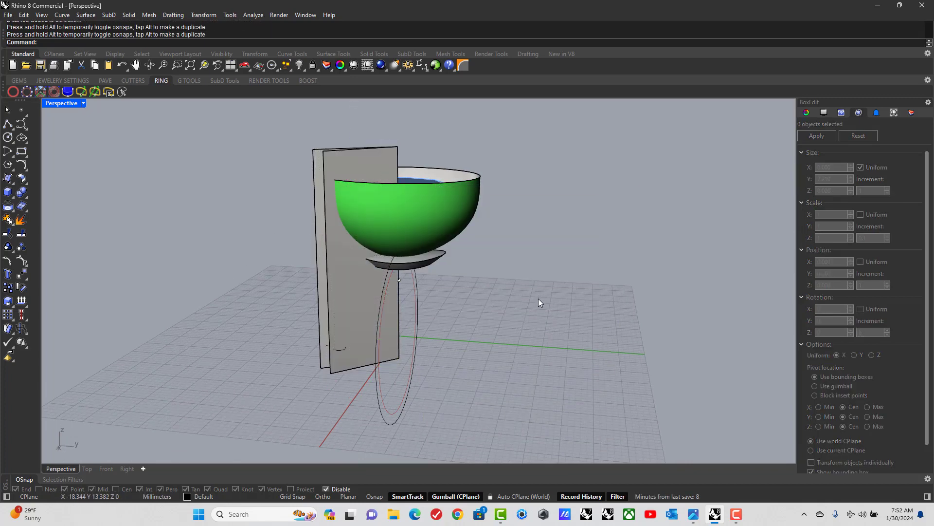
right_click_drag(538, 298, 575, 315)
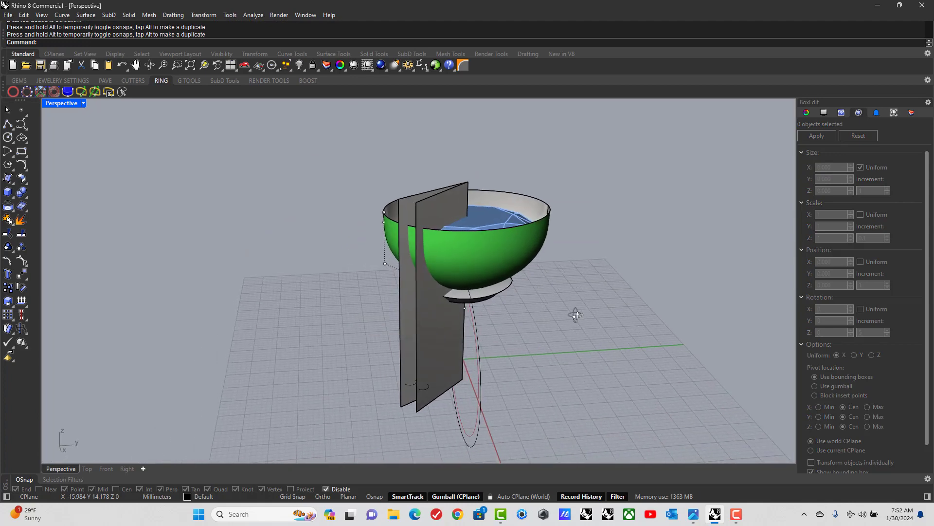
key("ctrl+z")
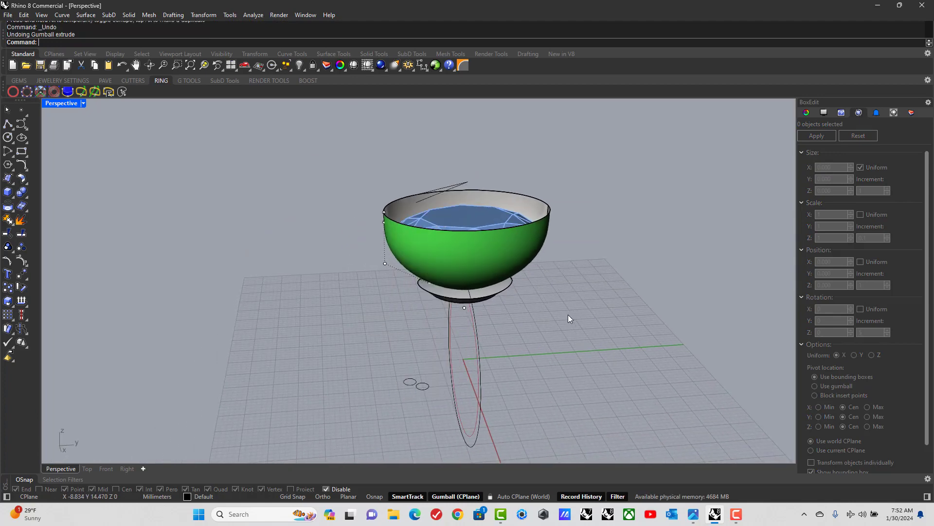
key("ctrl+z")
Try to extrude the two lines straight up from the ground plane, then undo the extrusion.
left_click(399, 341)
right_click_drag(449, 380, 431, 376)
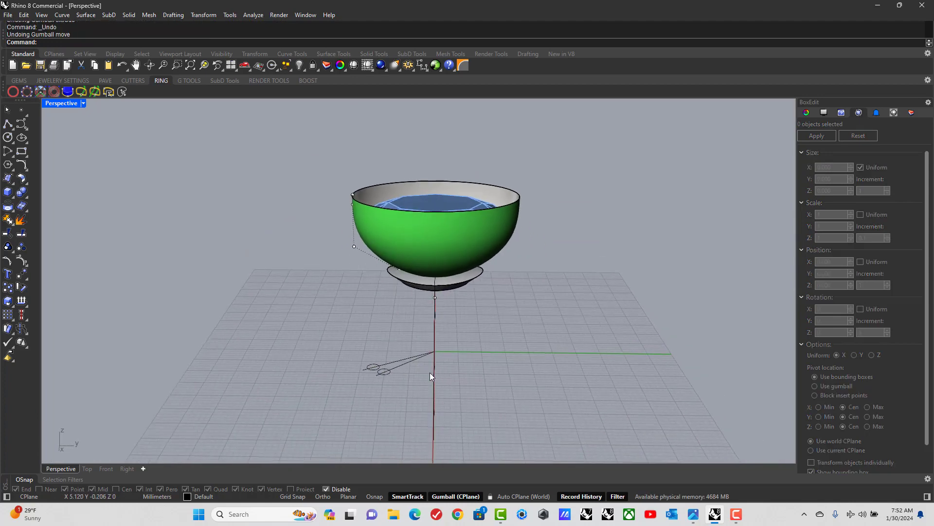
left_click(416, 349)
scroll(395, 373, "up", 3)
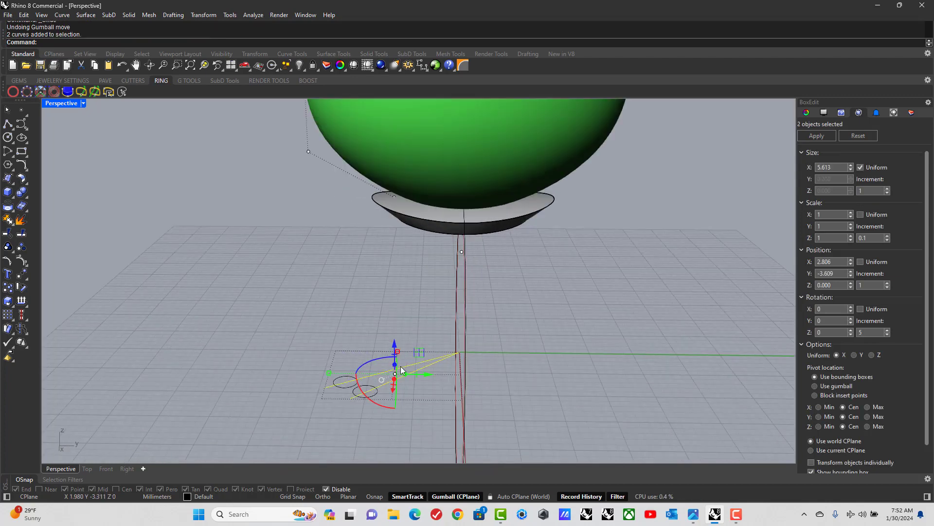
left_click_drag(395, 371, 392, 124)
scroll(425, 232, "down", 4)
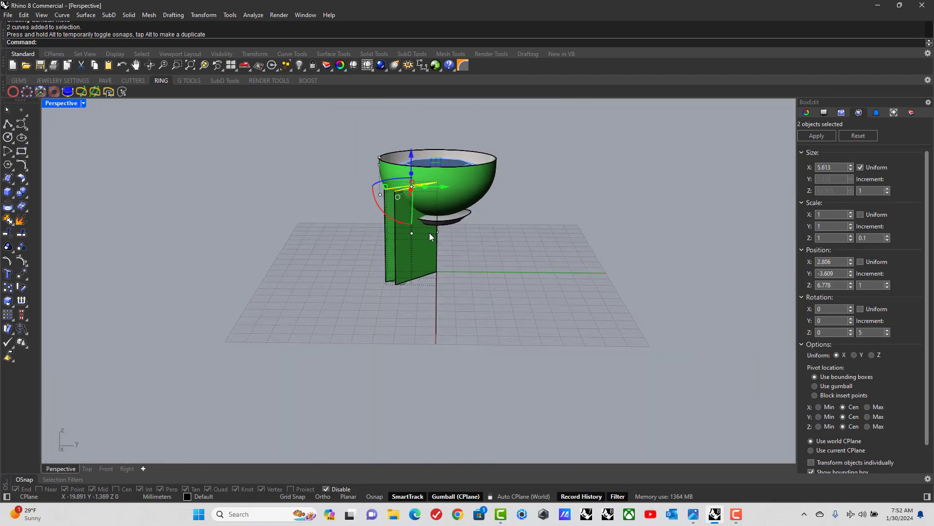
key("ctrl+z")
Extrude the two origin lines vertically from the ground plane to above the bowl surface's rim.
left_click(420, 280)
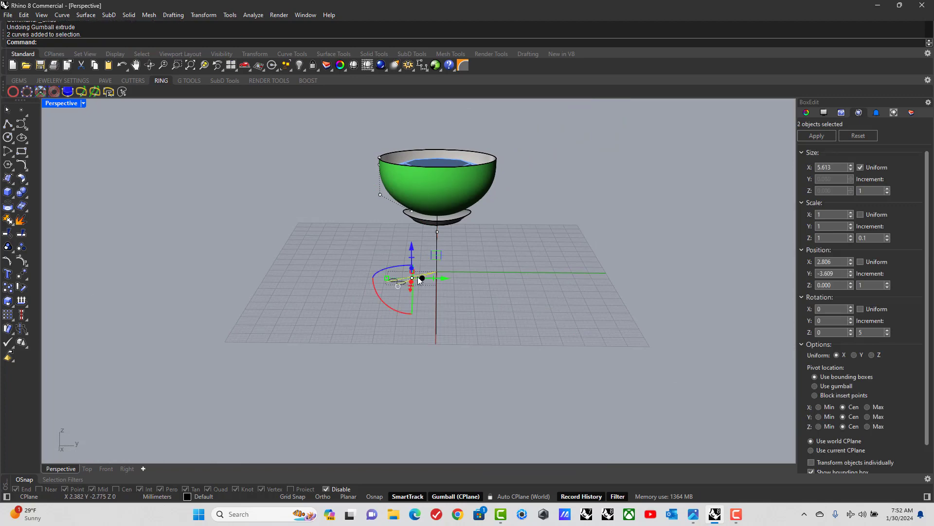
left_click_drag(411, 266, 411, 122)
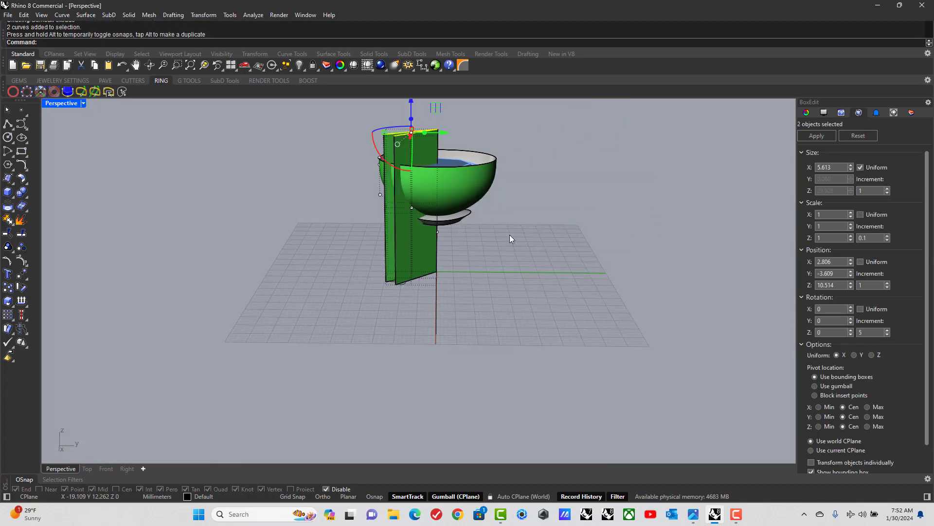
key("Escape")
Generate intersection curves between the bowl surface and the two vertical planes, excluding the stone from the selection.
right_click_drag(469, 246, 603, 270)
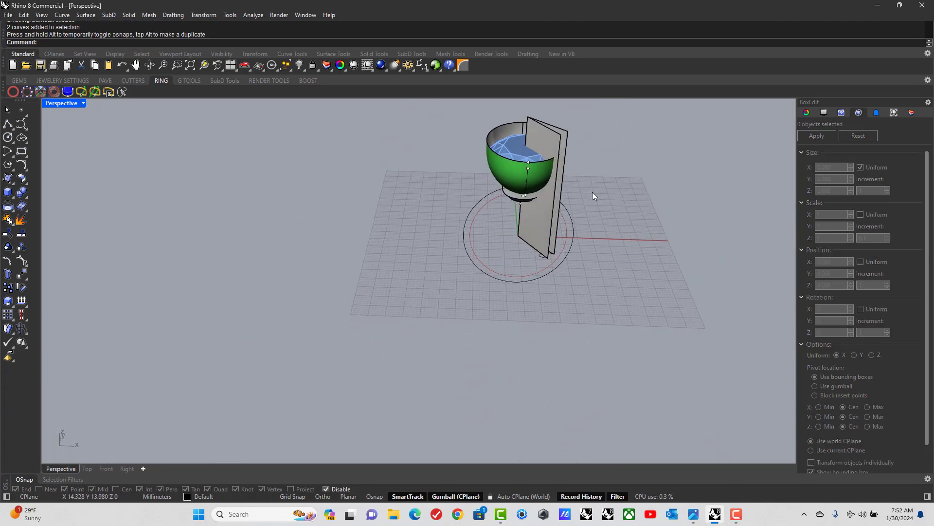
scroll(588, 166, "up", 5)
right_click_drag(591, 188, 594, 174)
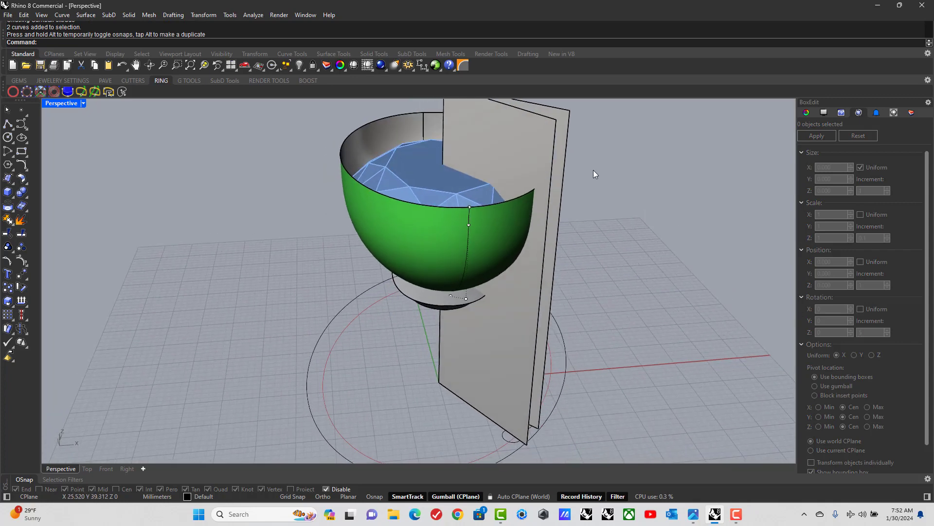
left_click_drag(531, 206, 530, 207)
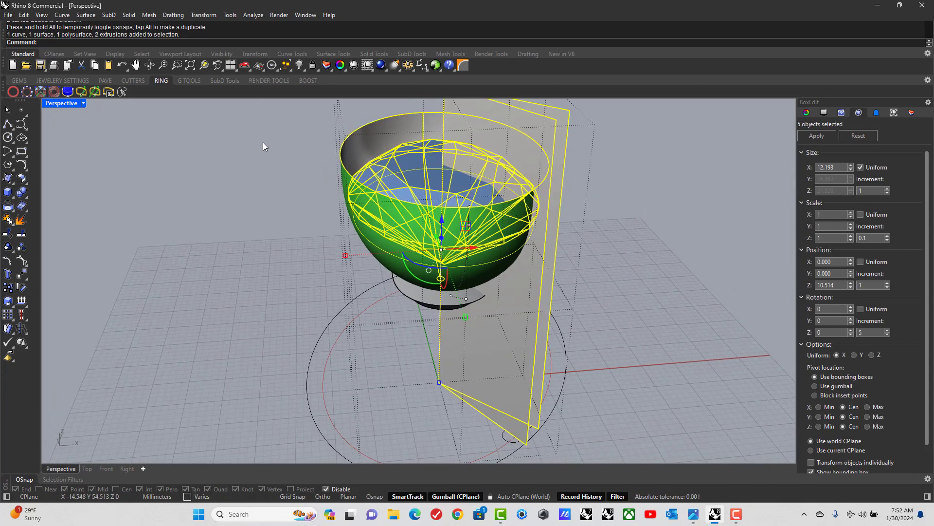
left_click(389, 164, "ctrl")
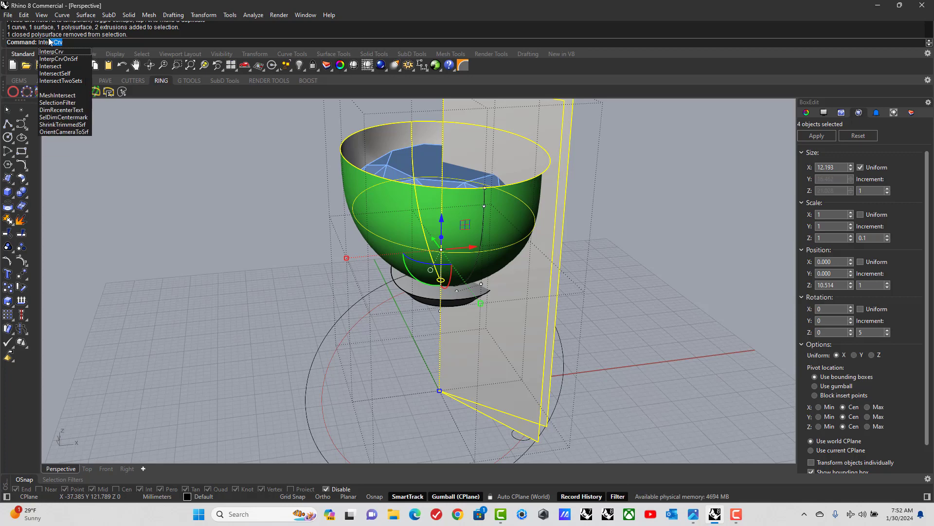
left_click(54, 66)
left_click(670, 266)
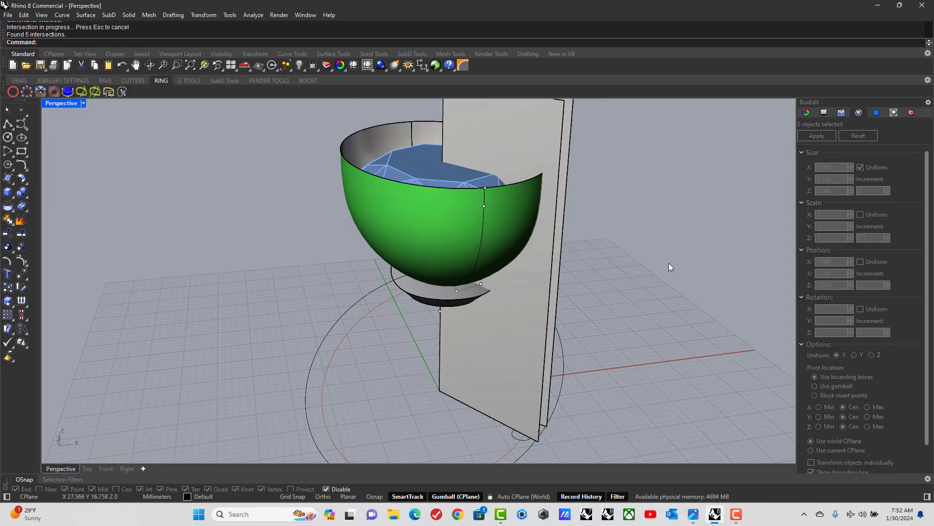
Delete the bowl surface and both vertical planes, keeping the intersection curves and accepting the broken history.
left_click(367, 148)
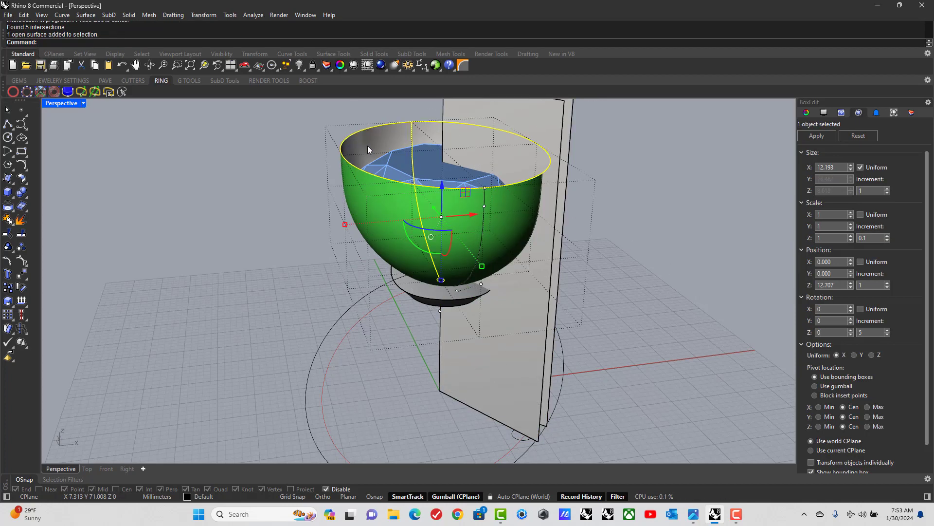
key("Delete")
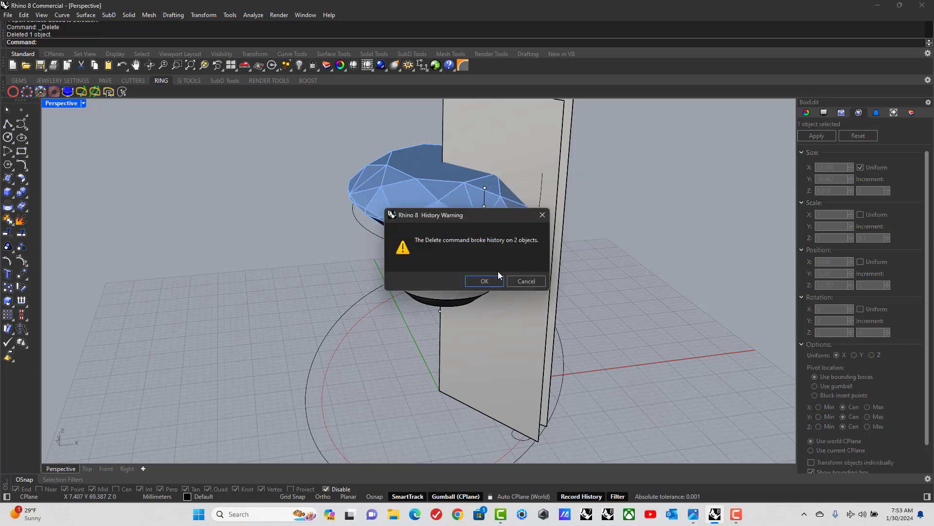
left_click(482, 277)
left_click(495, 136)
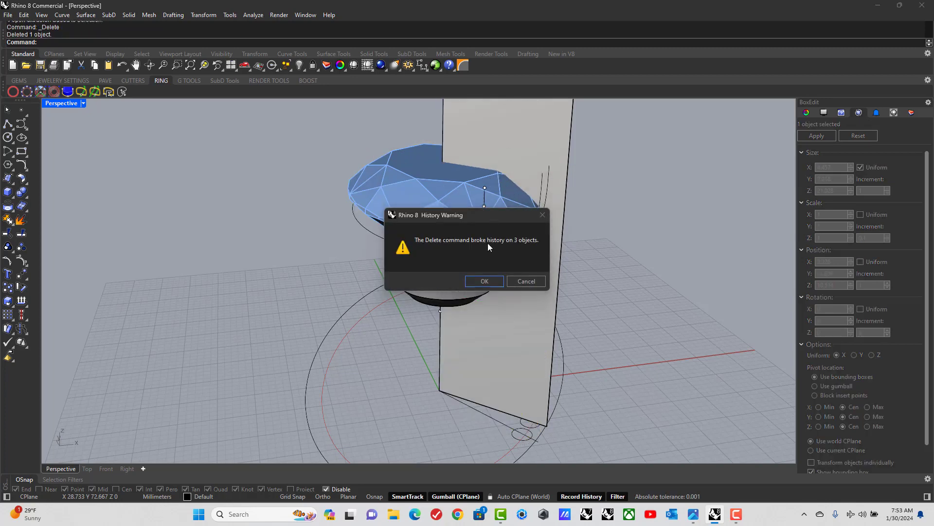
left_click(516, 298)
key("Delete")
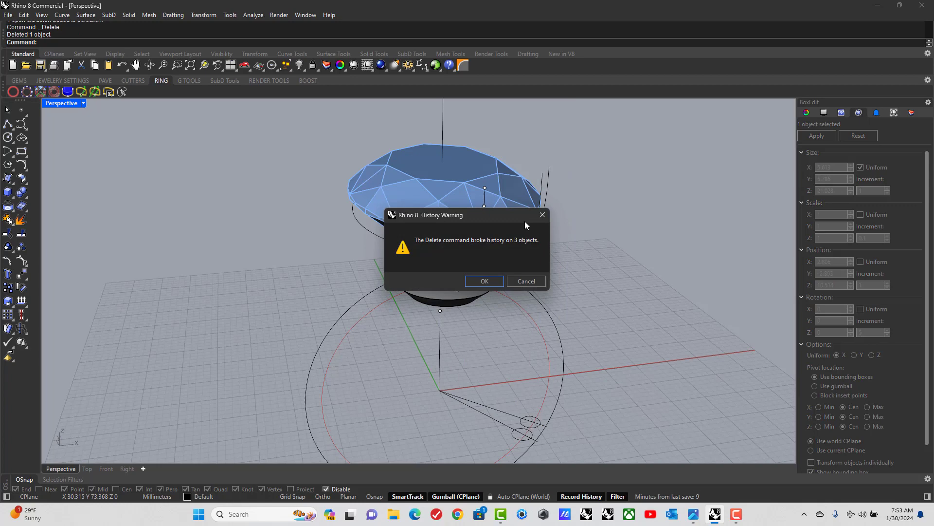
left_click(485, 281)
Pipe the first intersection curve into a prong with a 1 mm start diameter and 1.3 mm end diameter.
right_click_drag(494, 284, 539, 303)
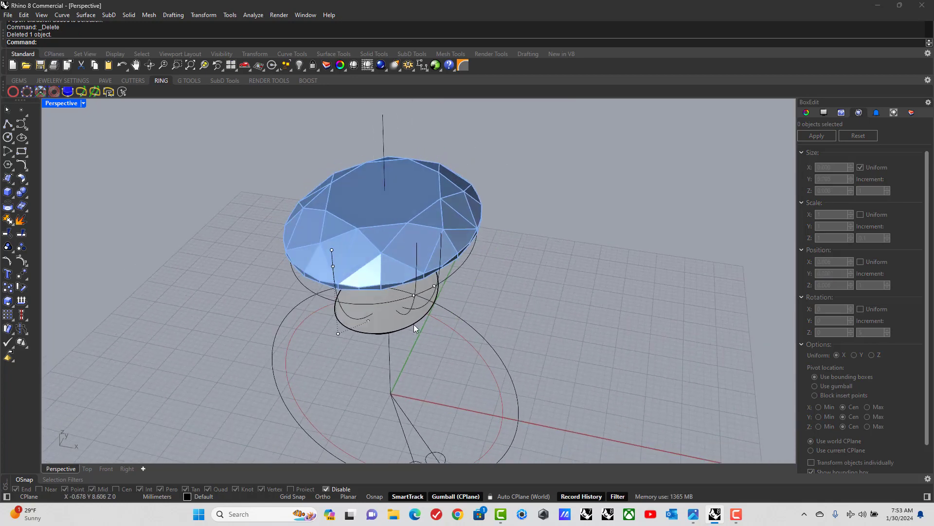
left_click(407, 312)
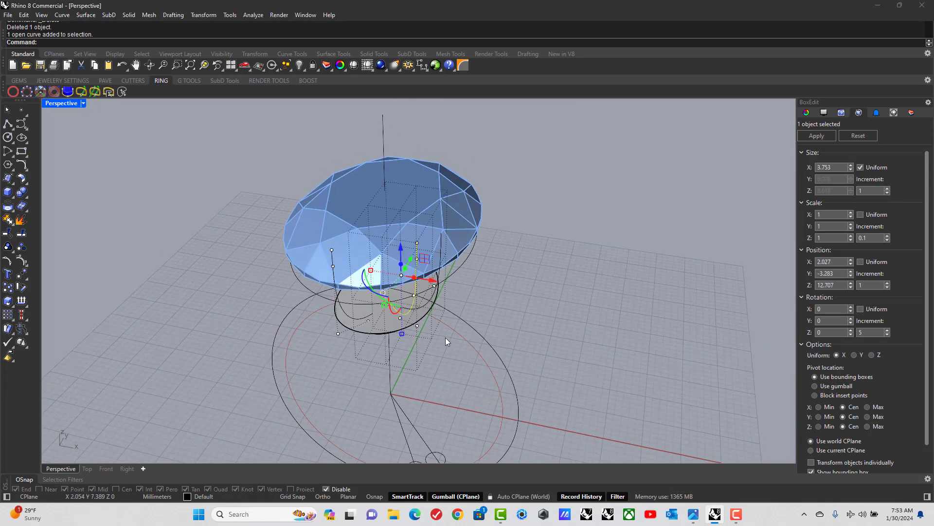
type("pp")
key("Return")
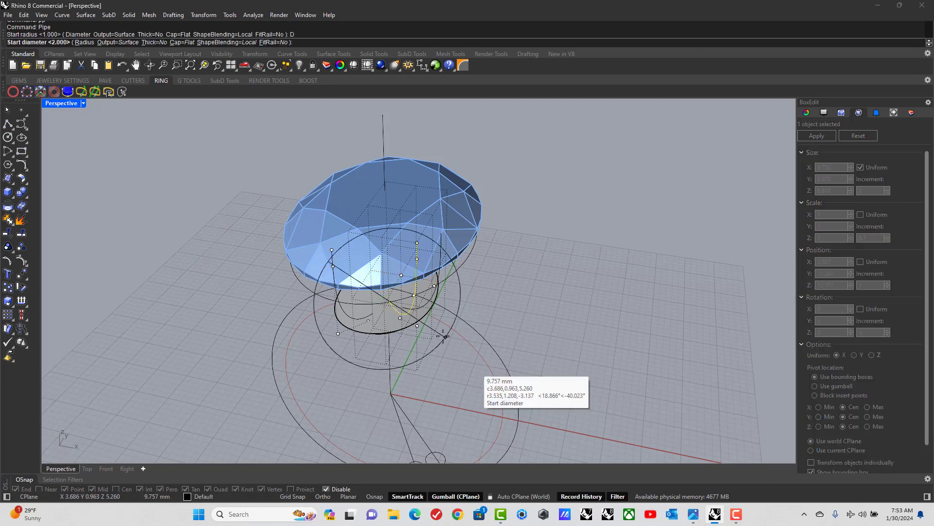
type("D")
key("Return")
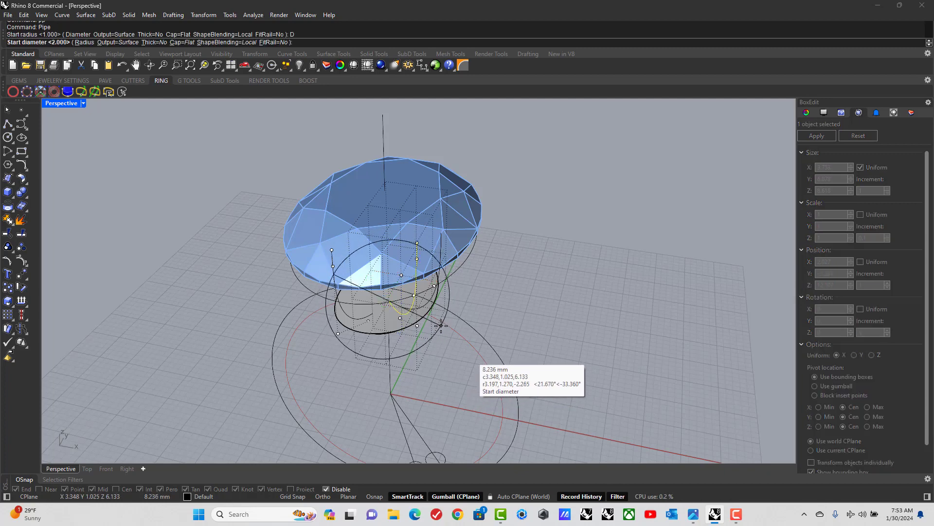
type("1")
key("Return")
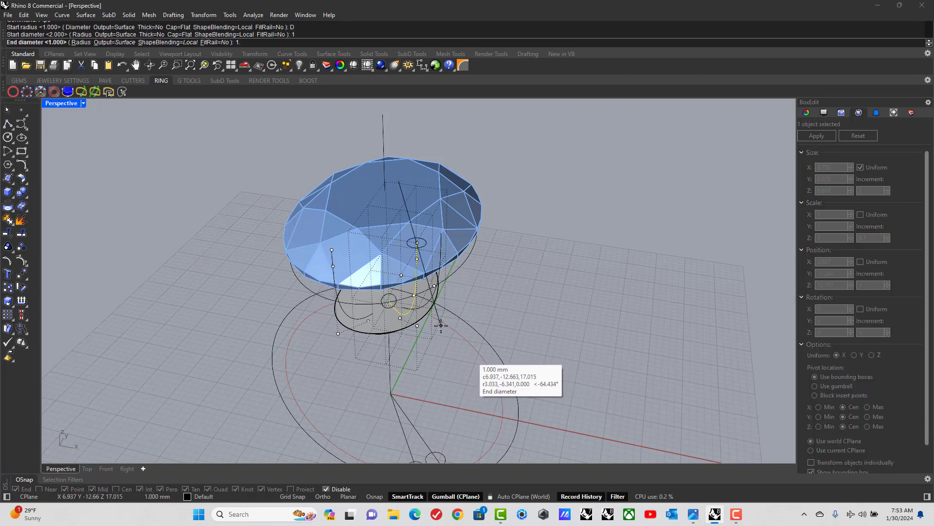
key("Return")
key("Return")
key("Escape")
Pipe the neighbouring intersection curve with a 1 mm start diameter and 1.3 mm end diameter.
right_click_drag(507, 302, 392, 289)
left_click(325, 266)
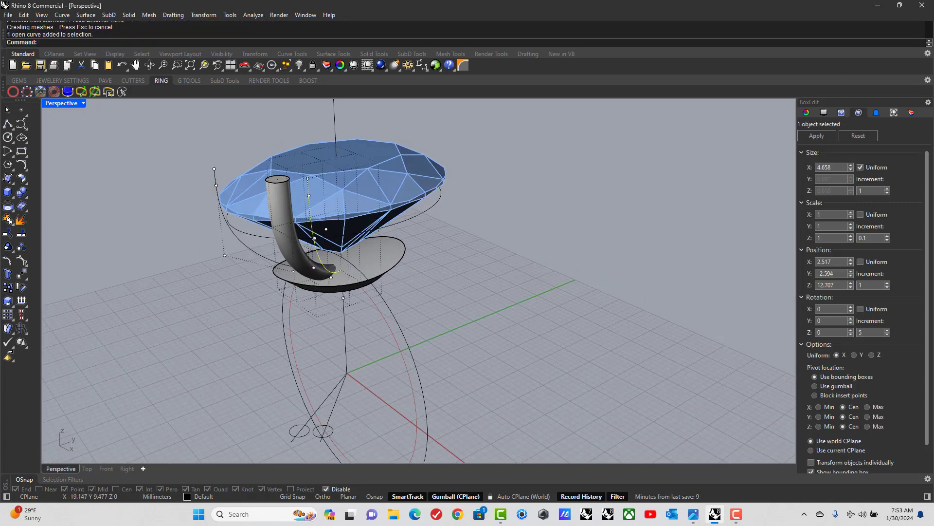
right_click(335, 286)
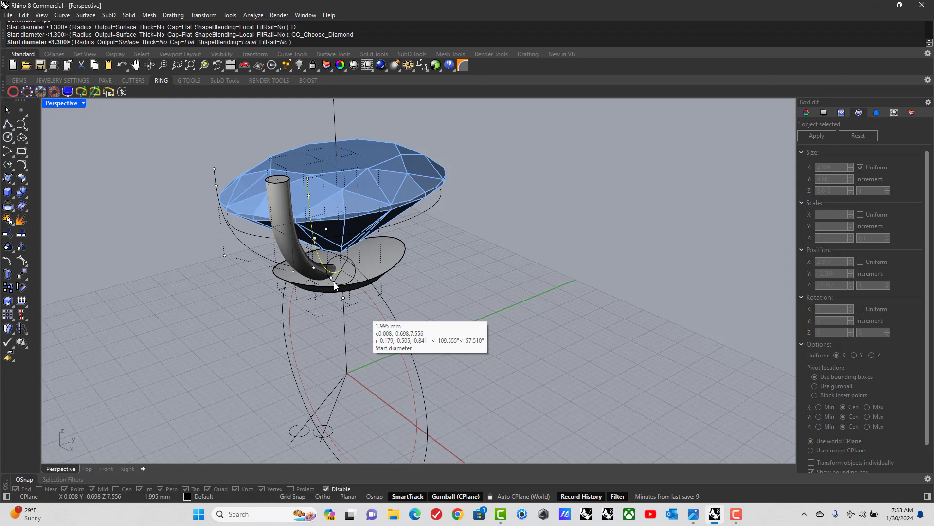
type("1")
key("Return")
type("1.3")
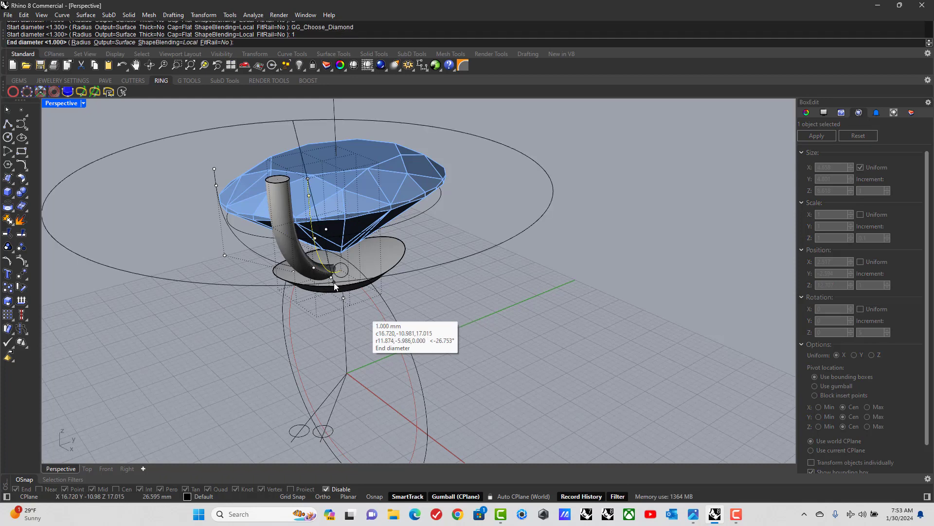
key("Return")
key("Return")
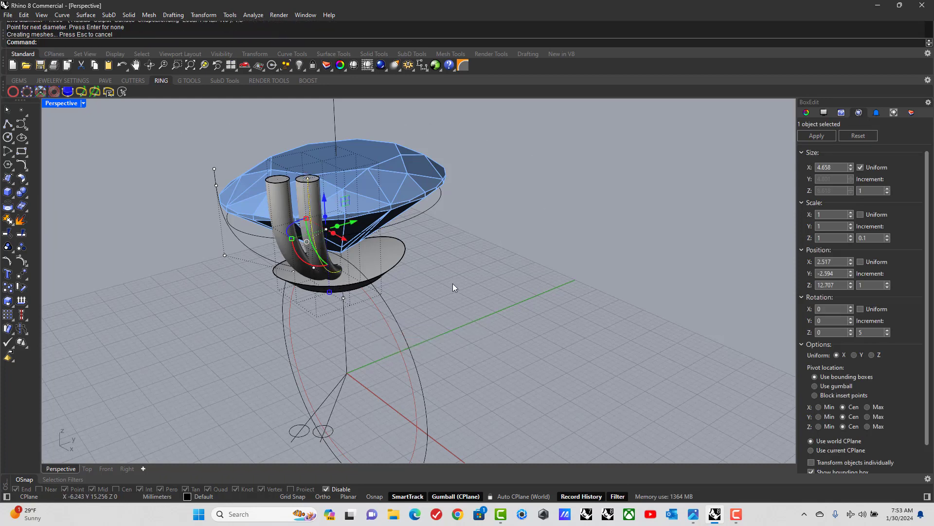
Scale the small base under the stone slightly narrower along Y in the Right view.
right_click_drag(453, 283, 302, 280)
left_click(439, 241)
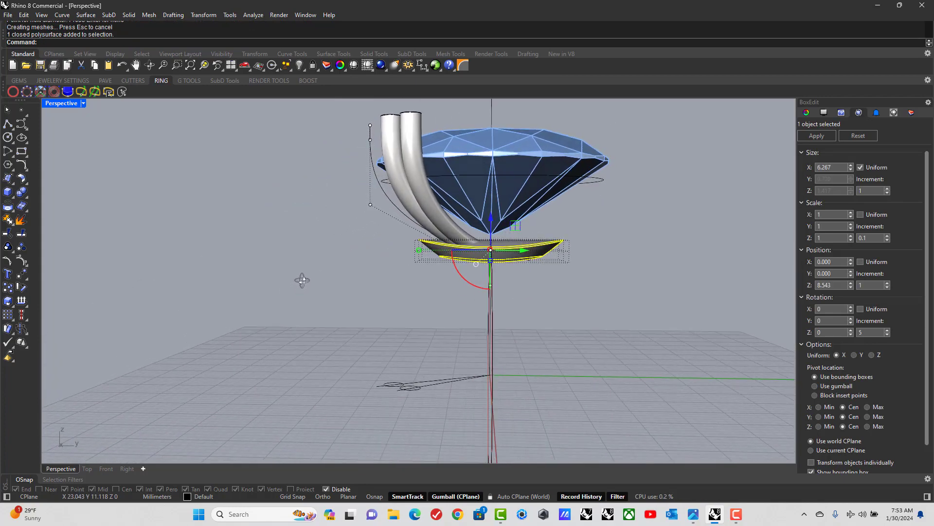
double_click(70, 103)
double_click(431, 287)
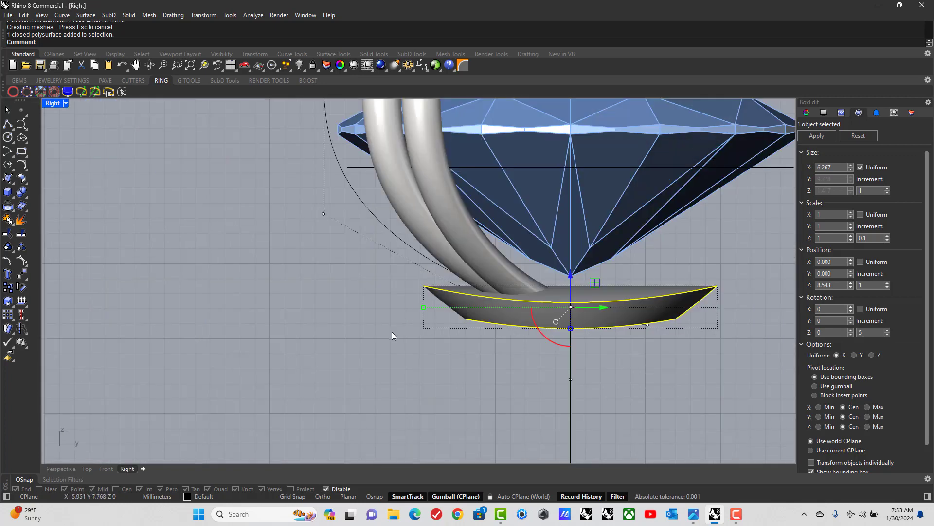
left_click_drag(425, 309, 445, 307)
left_click(277, 299)
scroll(324, 296, "down", 2)
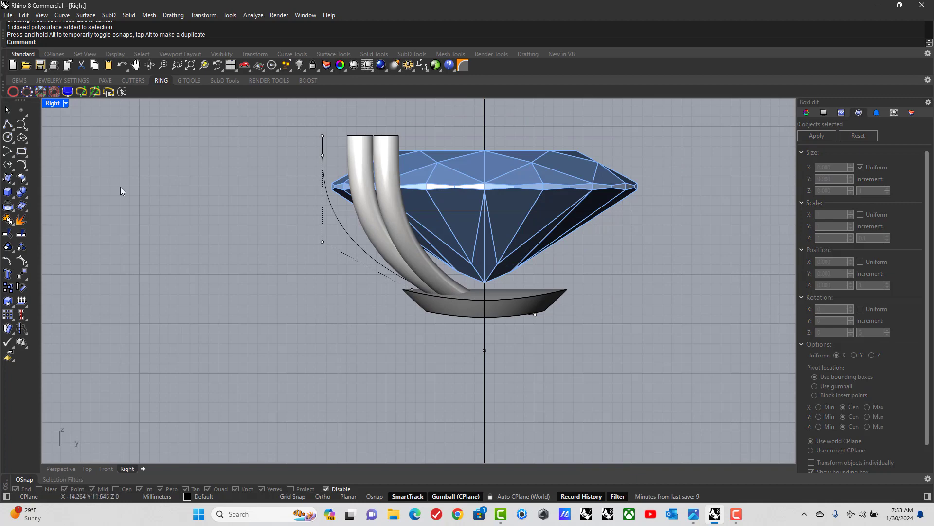
Return to the Perspective view and show the hidden oval gallery around the stone.
double_click(51, 103)
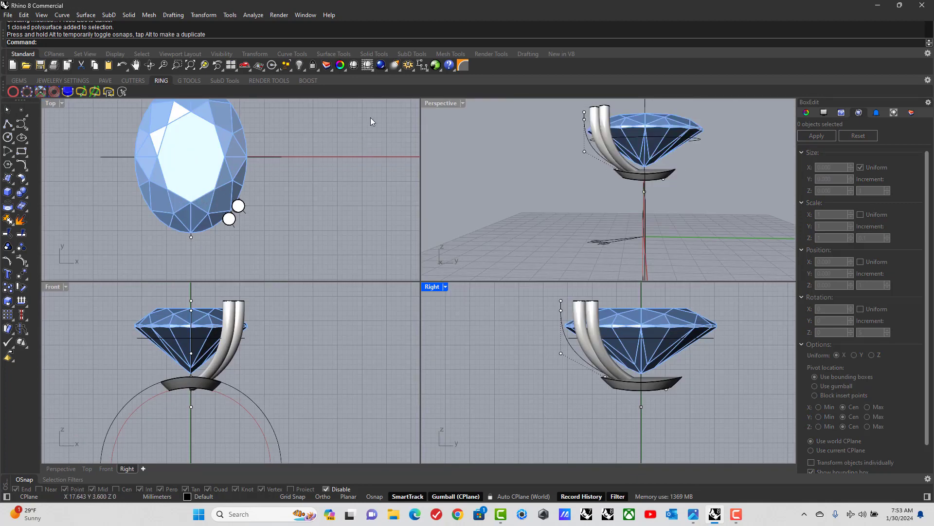
double_click(439, 103)
right_click_drag(481, 210, 509, 214)
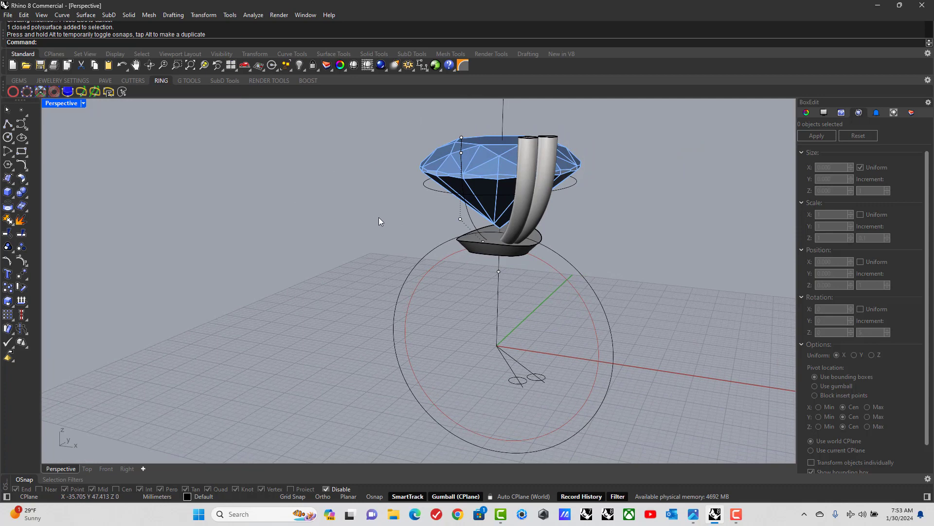
right_click(301, 66)
right_click_drag(450, 206, 515, 200)
scroll(464, 224, "up", 3)
right_click_drag(464, 224, 426, 235)
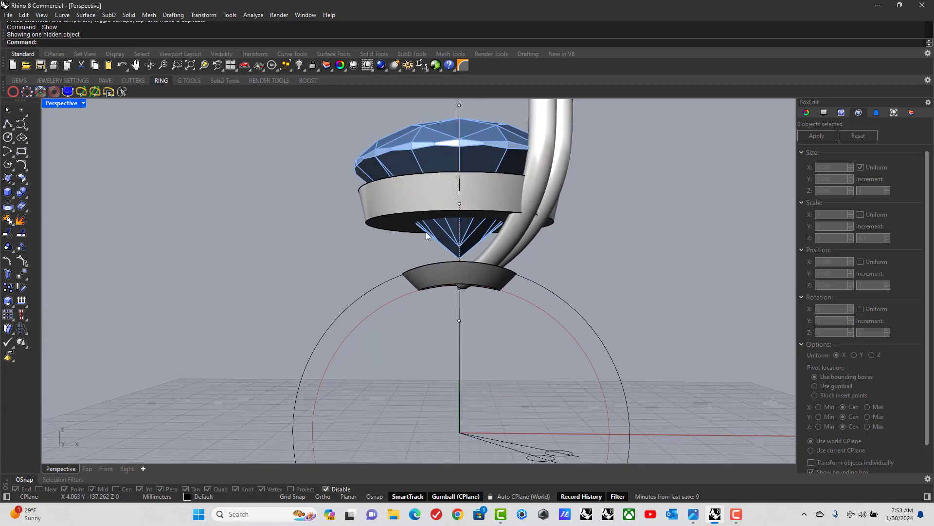
Scale the oval gallery's lower edge uniformly inward by a small amount to increase its taper.
left_click(393, 218, "ctrl+shift")
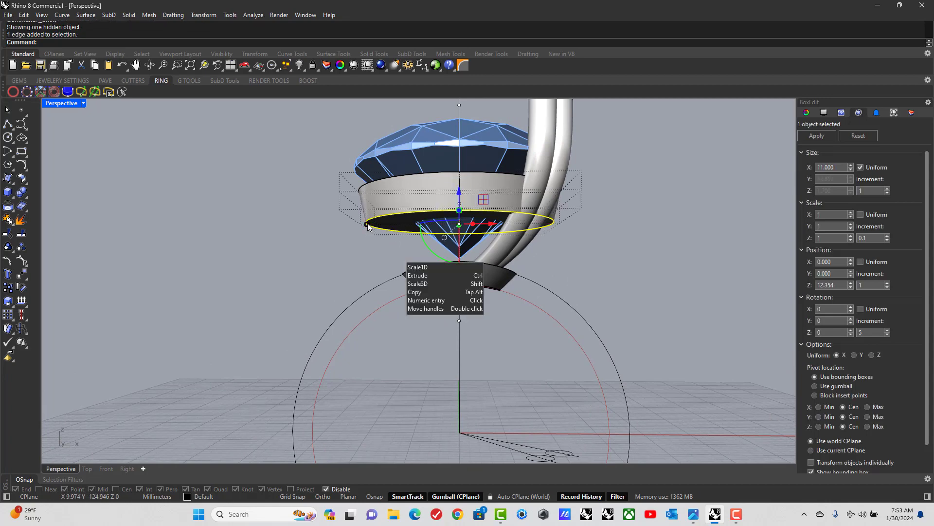
left_click_drag(369, 227, 374, 224, "shift")
right_click_drag(404, 236, 459, 139)
left_click(249, 264)
Mirror a copy of the two piped prongs across the Y axis to the opposite side of the stone.
left_click_drag(421, 139, 419, 140)
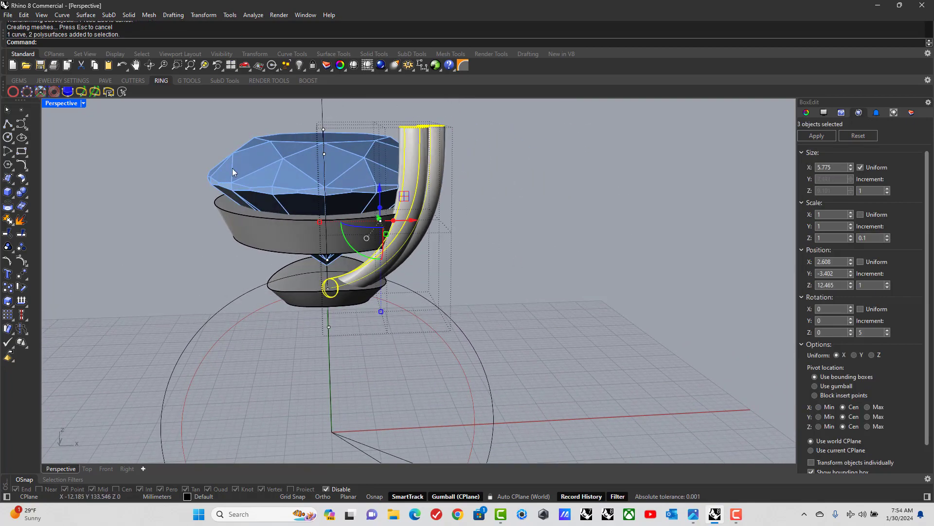
left_click(199, 15)
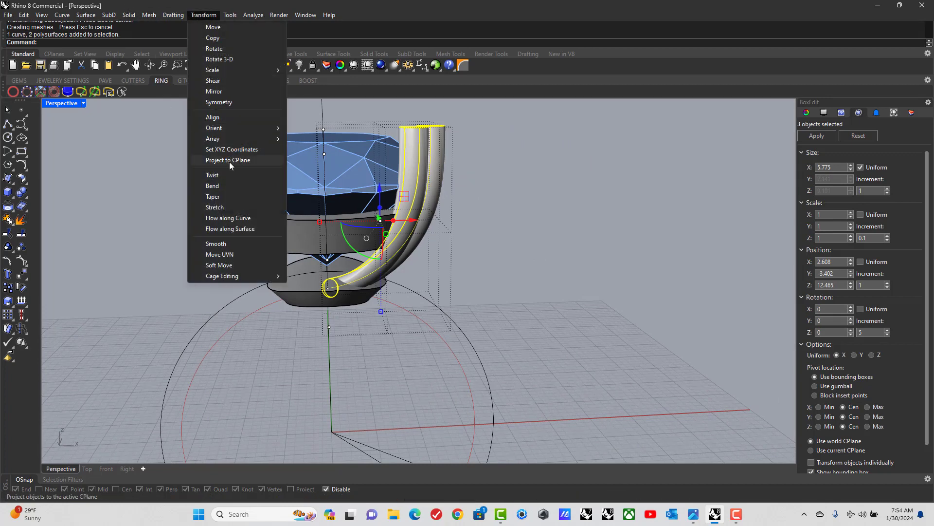
left_click(223, 92)
left_click(140, 43)
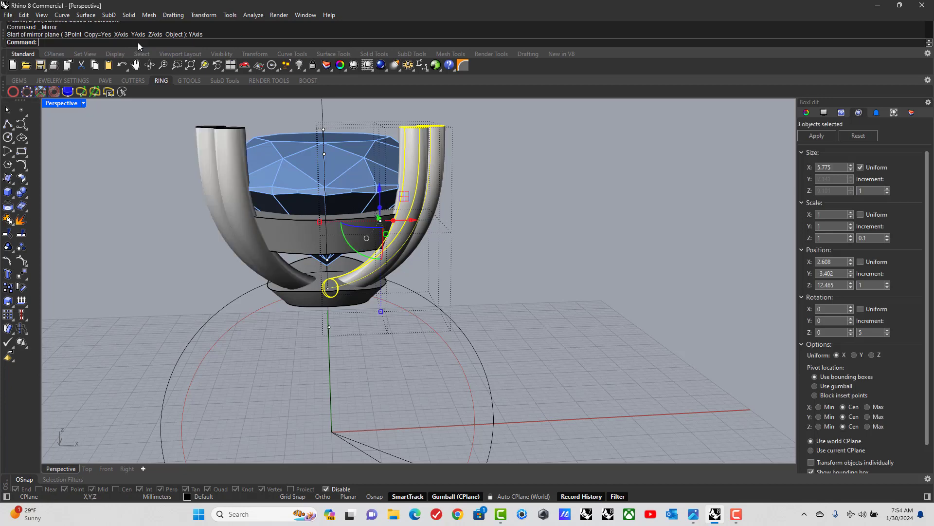
key("Escape")
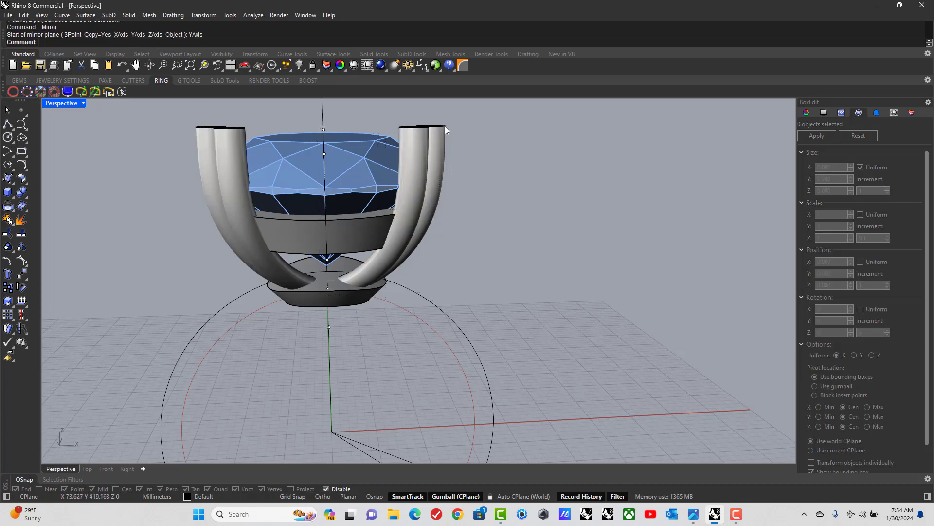
Select both prong pairs and mirror copies across the X axis to the other end of the stone.
left_click_drag(404, 137, 404, 137)
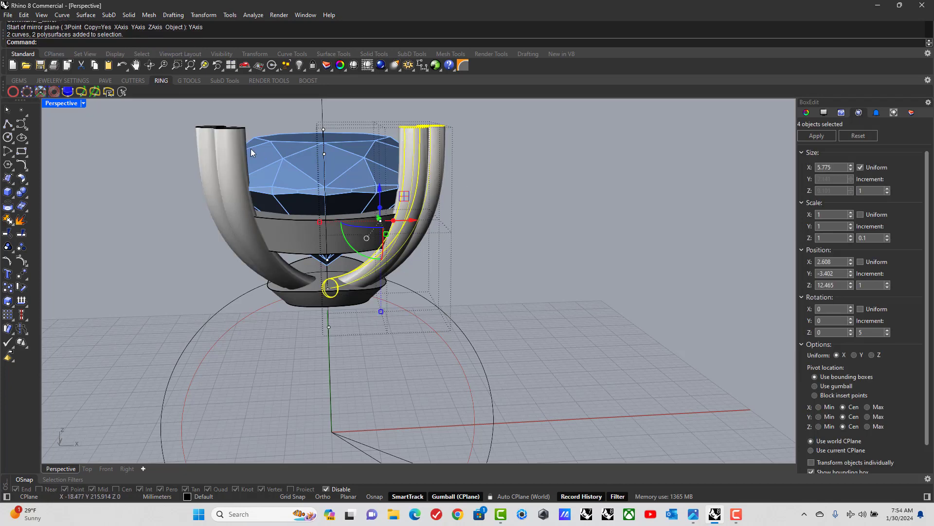
left_click_drag(212, 134, 210, 134, "shift")
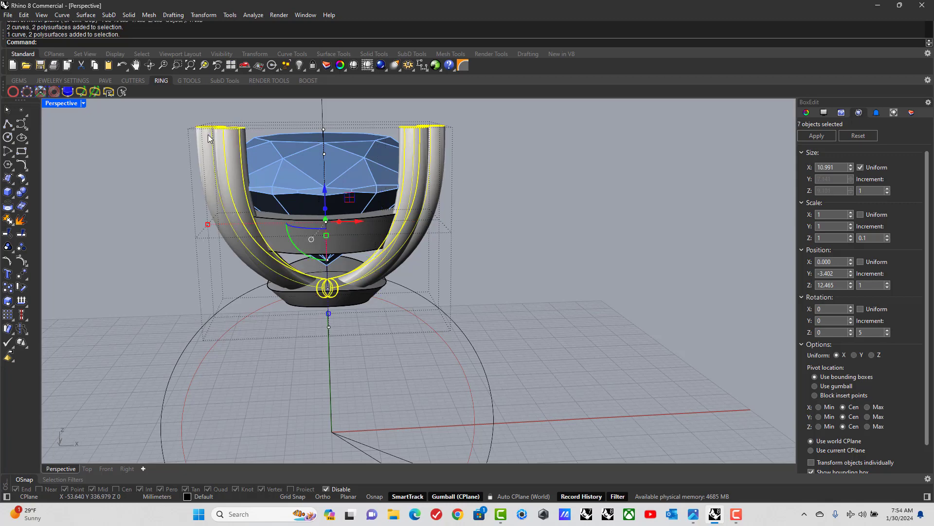
right_click(115, 43)
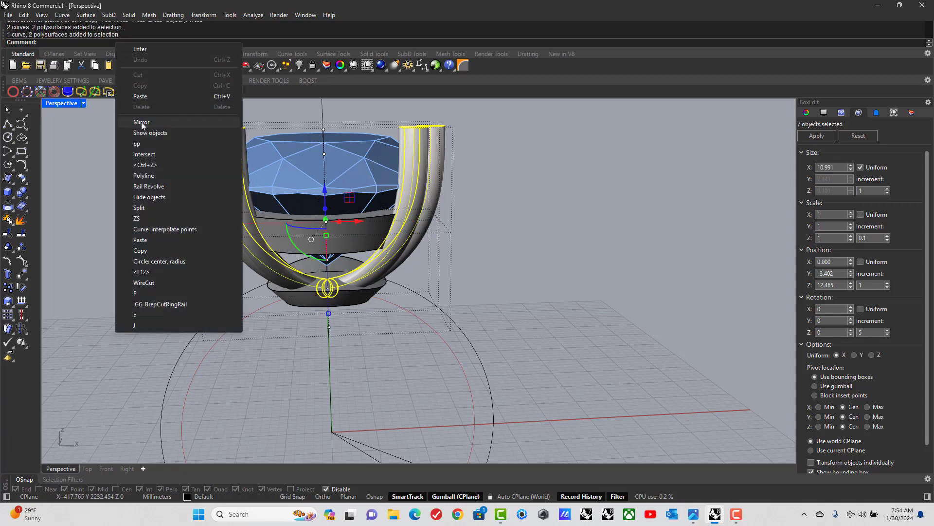
left_click(142, 122)
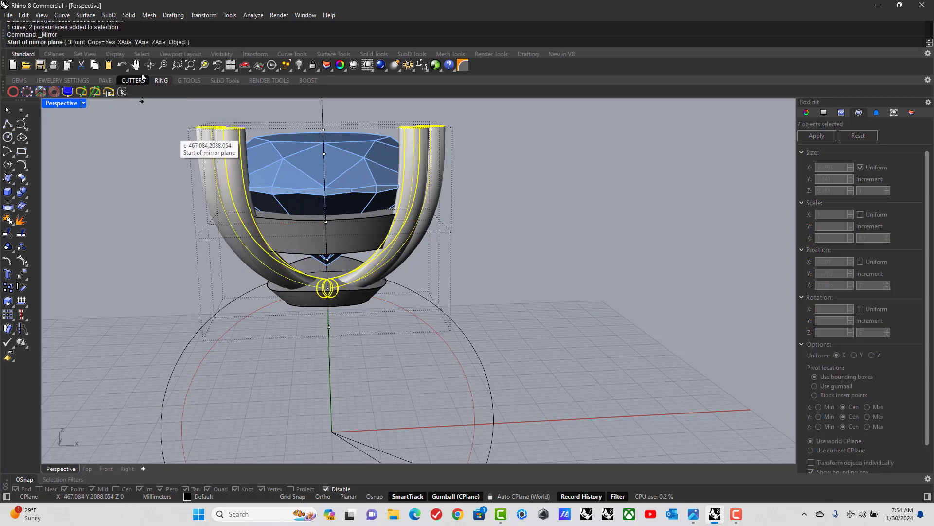
left_click(125, 45)
right_click_drag(553, 237, 516, 273)
Delete the two ground-plane lines, the vertical centre line and the original prong profile curve.
left_click_drag(398, 382, 348, 417)
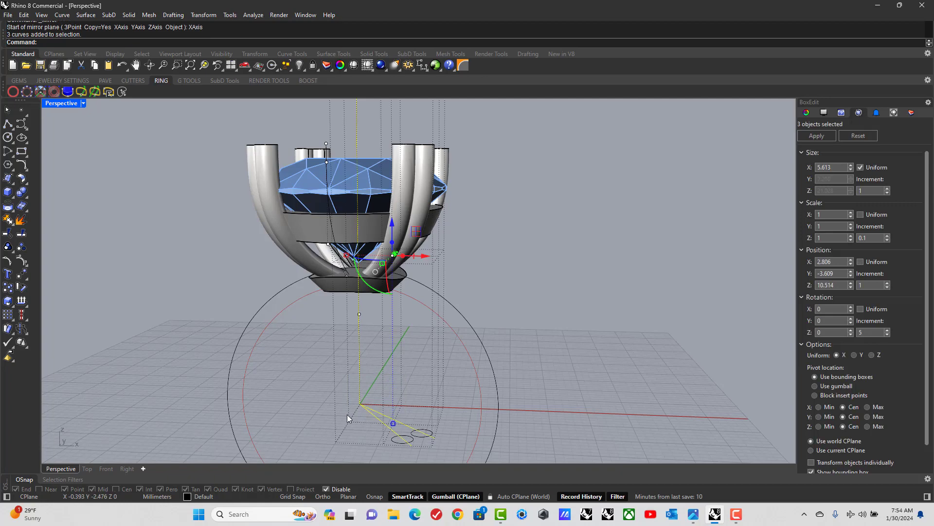
key("Delete")
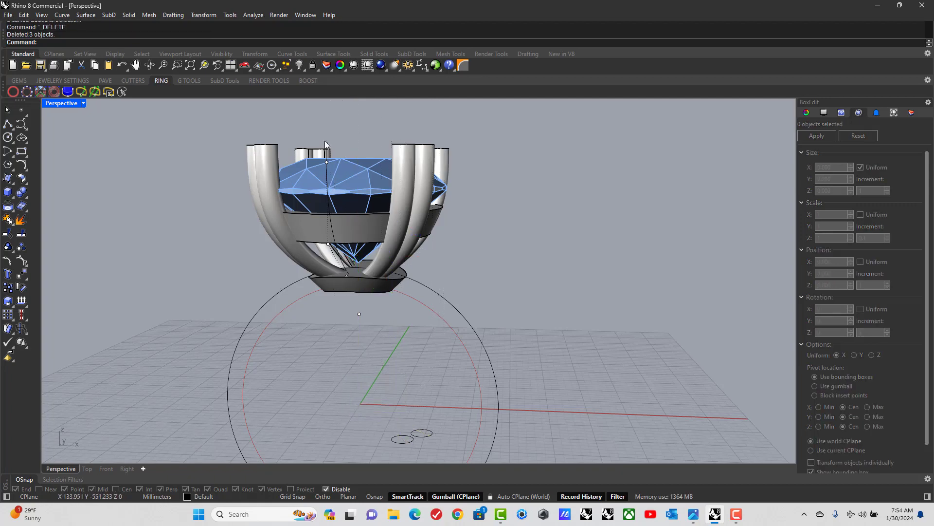
scroll(325, 141, "up", 2)
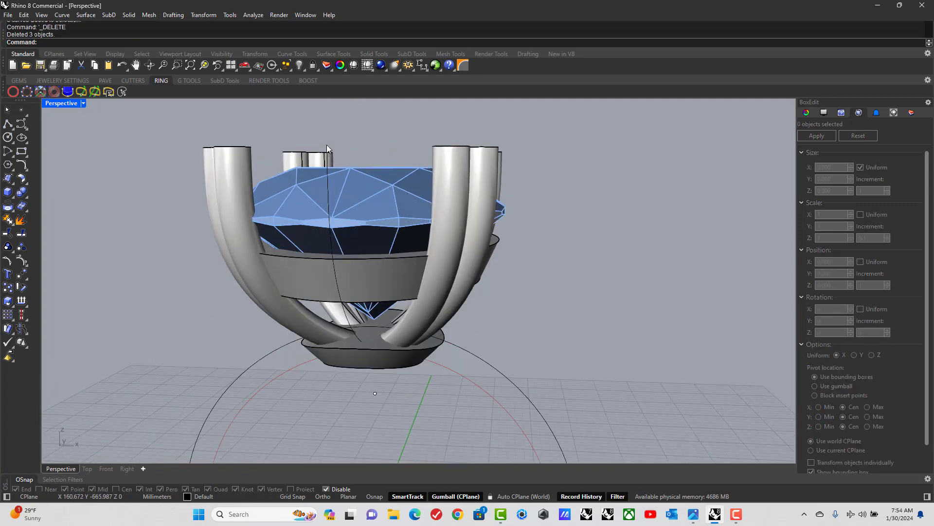
left_click(327, 147)
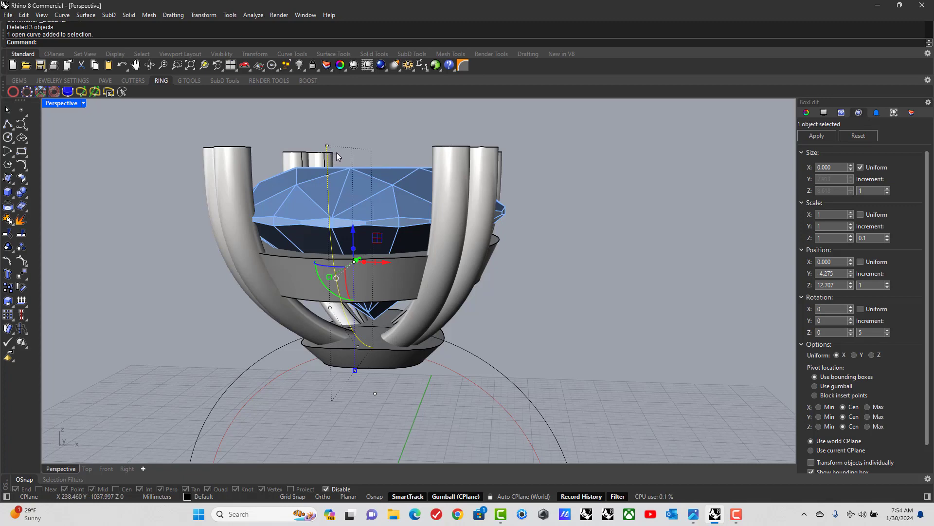
key("Delete")
right_click_drag(340, 158, 376, 229)
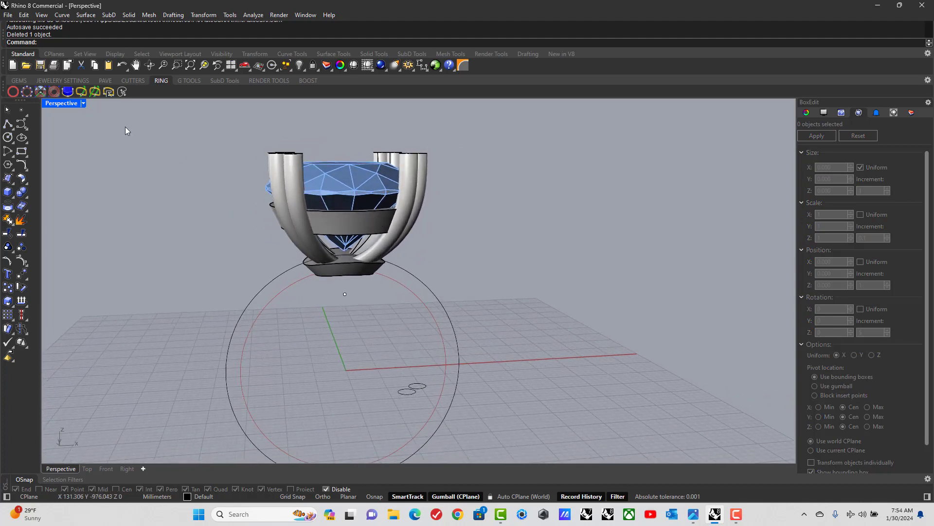
Switch to the Front view, enable object snaps and start a polyline for the shank thickness guides.
double_click(74, 104)
double_click(52, 287)
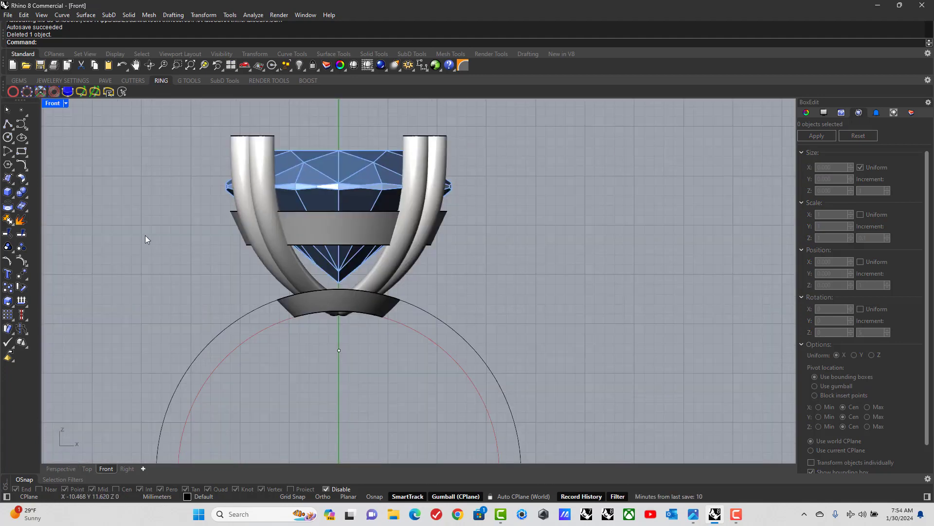
scroll(146, 238, "down", 4)
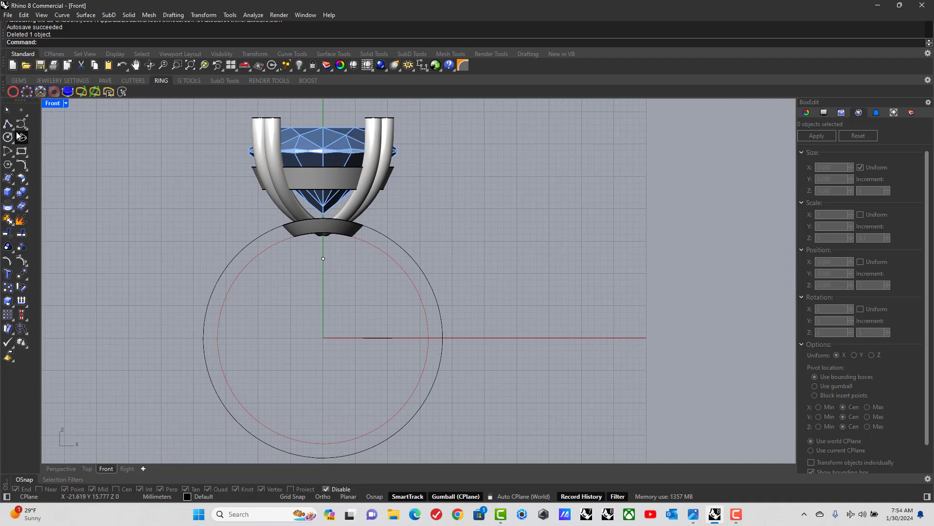
left_click(8, 125)
scroll(330, 422, "down", 2)
right_click_drag(332, 406, 305, 378)
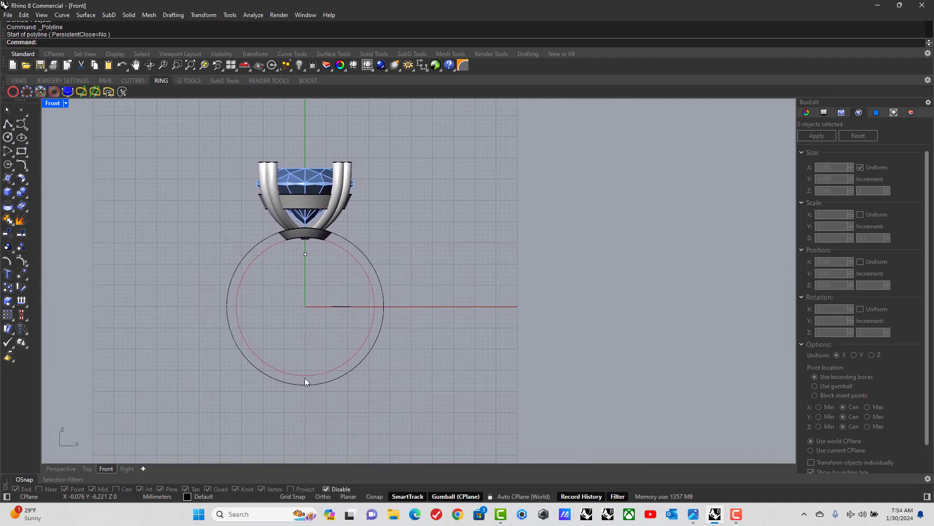
scroll(301, 377, "up", 5)
left_click(8, 125)
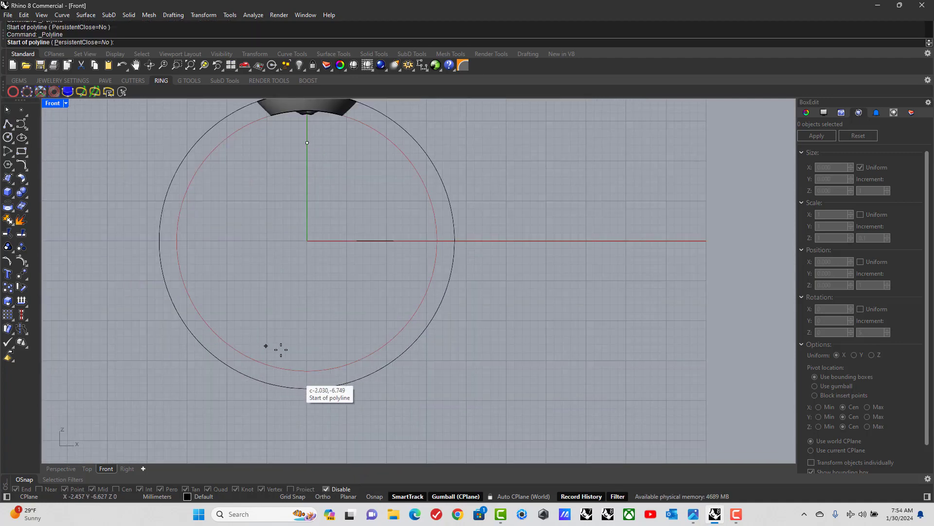
left_click(374, 496)
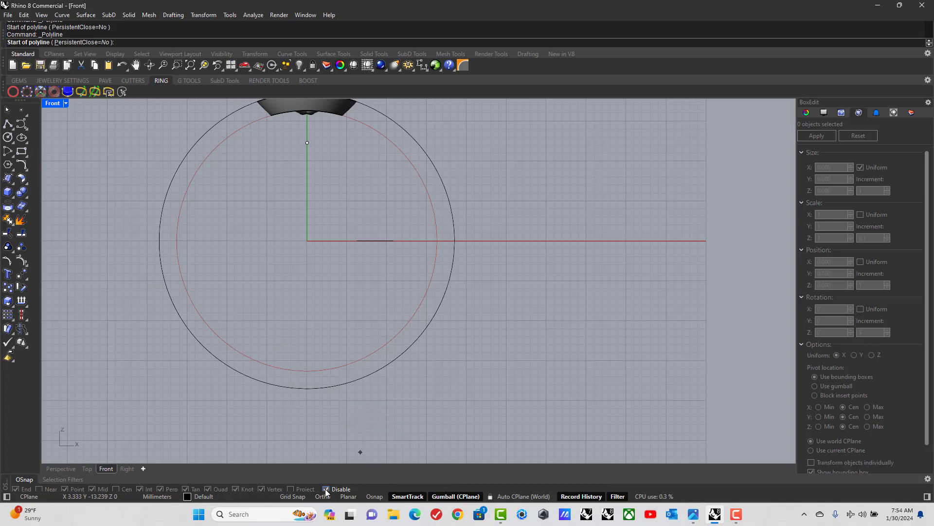
Try a vertical guide line from the inner circle's bottom quadrant to the outer circle, extended 1.8 mm downward, and delete it.
left_click(307, 370)
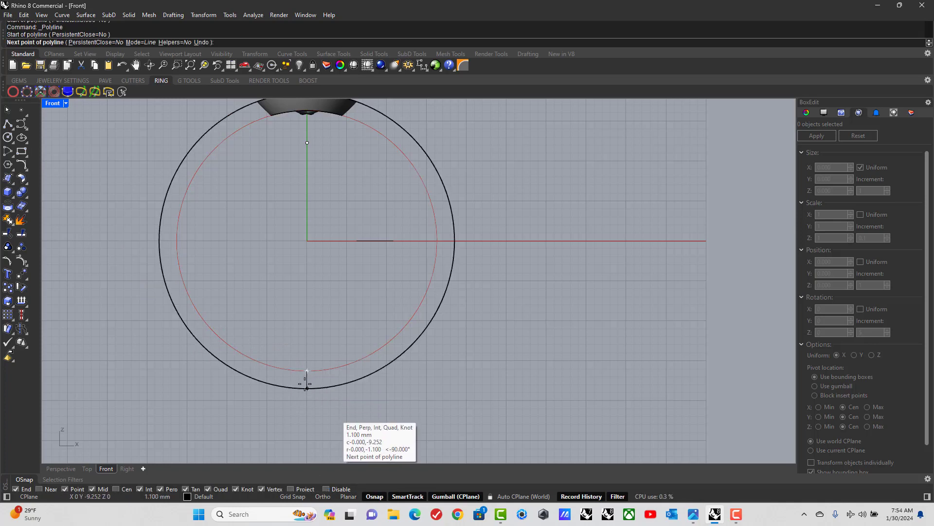
left_click(307, 388)
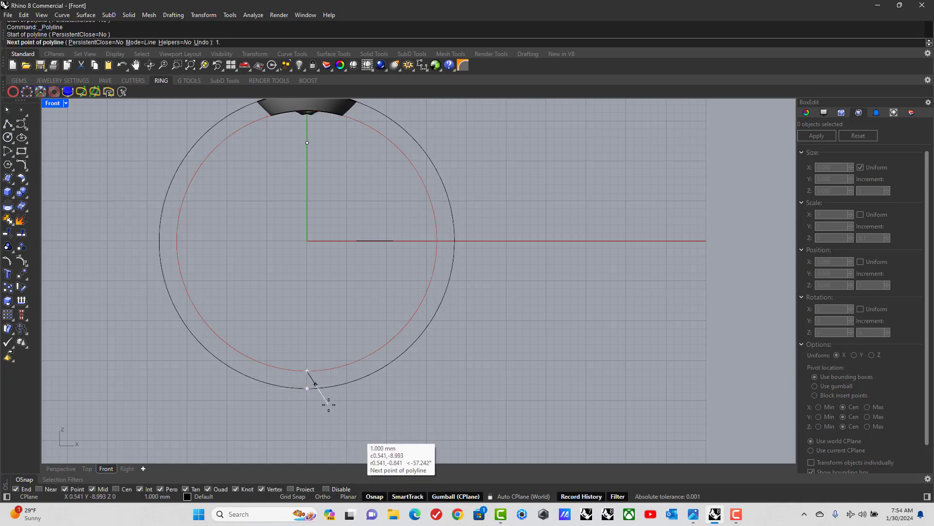
type("1.8")
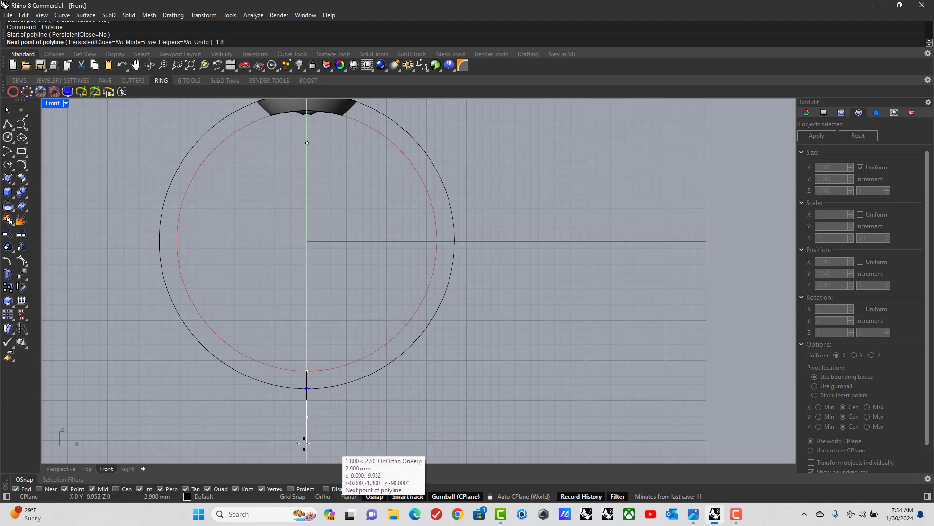
key("Return")
key("Return")
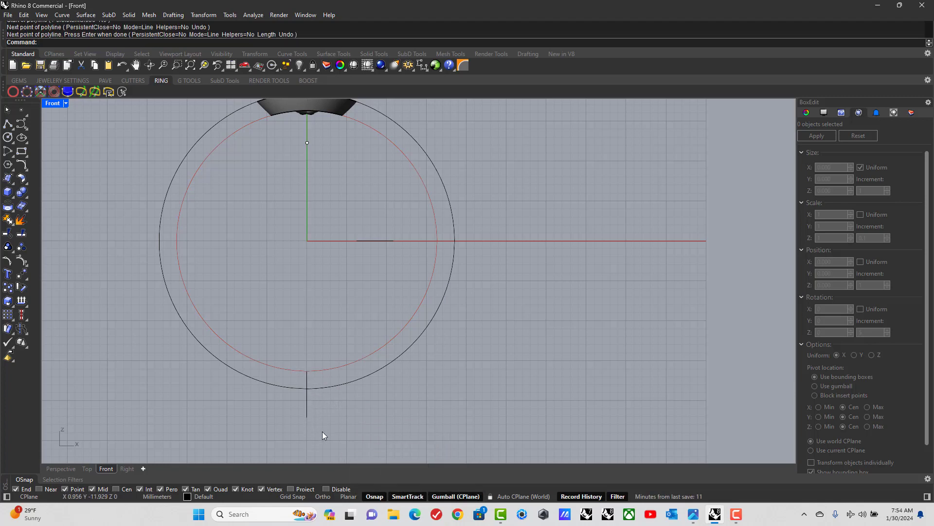
left_click(316, 417)
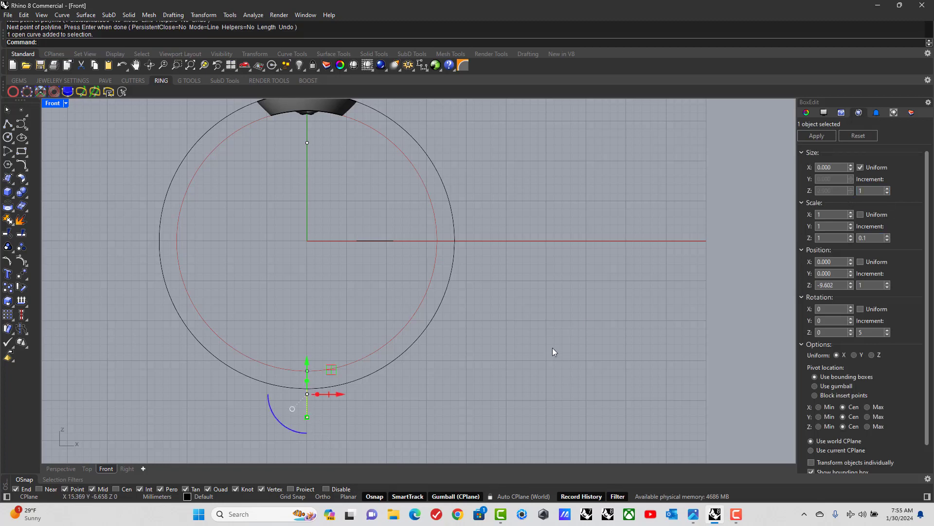
key("Escape")
left_click(310, 411)
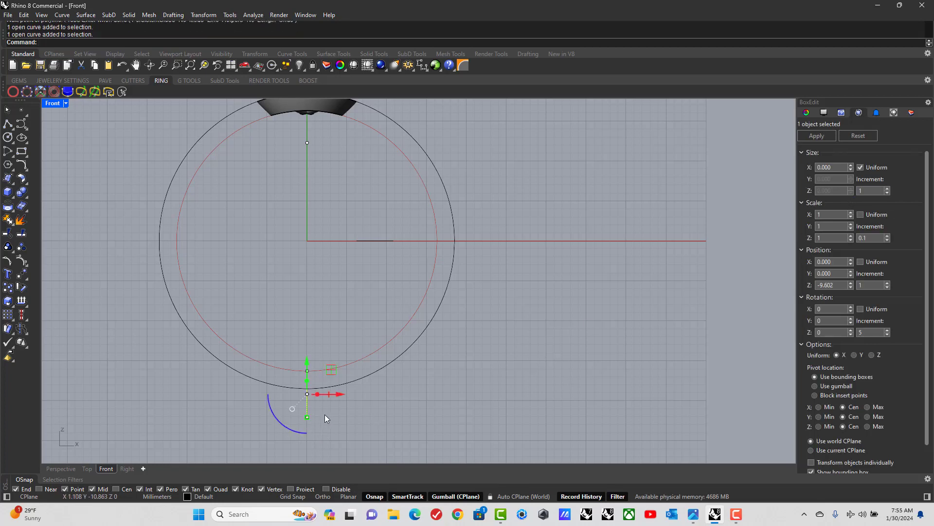
key("Delete")
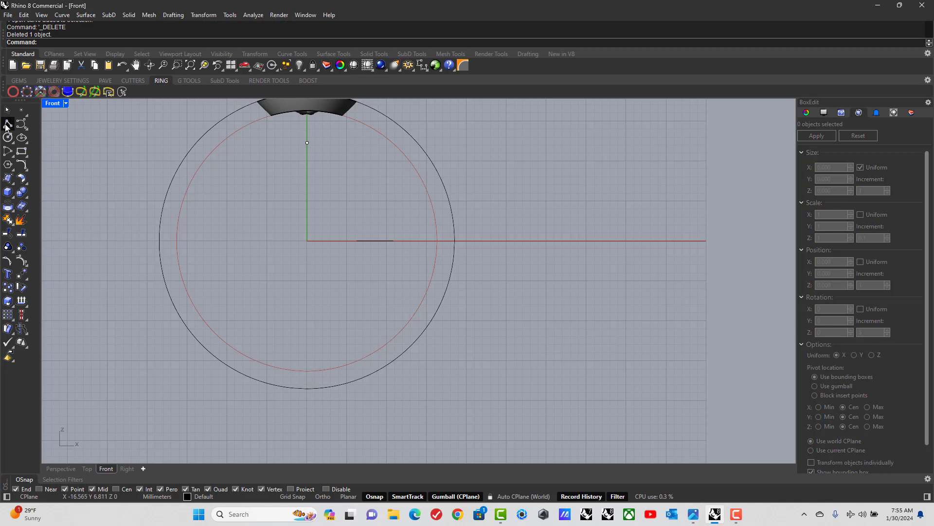
Draw a 1.8 mm vertical line downward from the bottom quadrant of the inner finger circle.
left_click(7, 125)
left_click(308, 372)
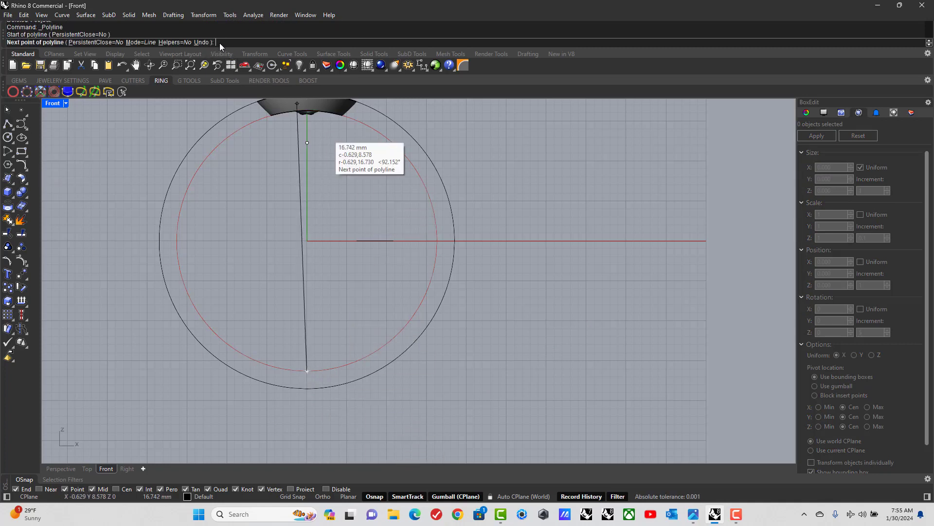
type("1.8")
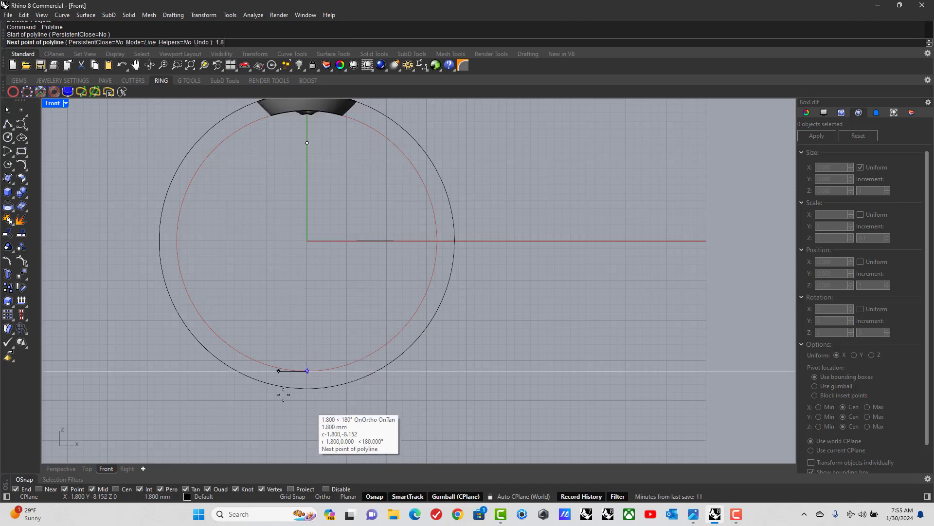
key("Return")
left_click(307, 416)
key("Return")
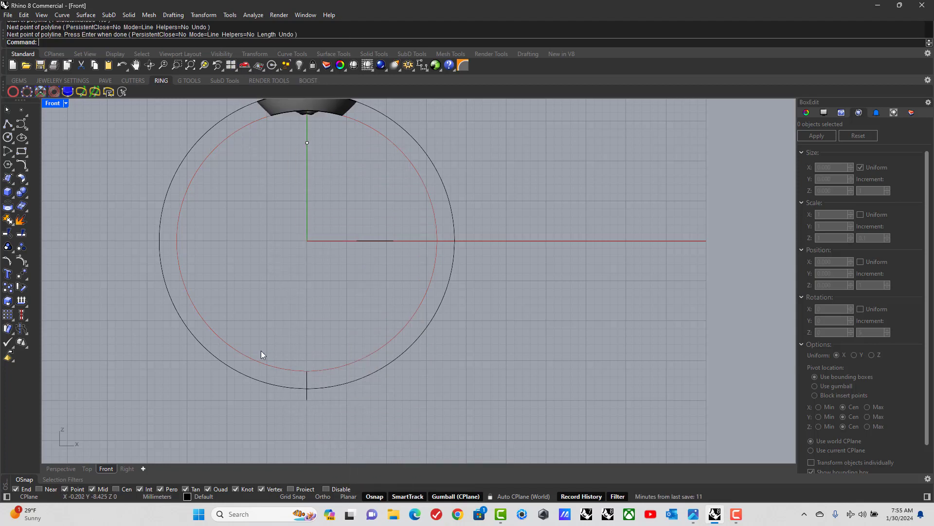
Draw a 2.2 mm horizontal line outward from the left quadrant of the inner finger circle, using ortho.
key("Return")
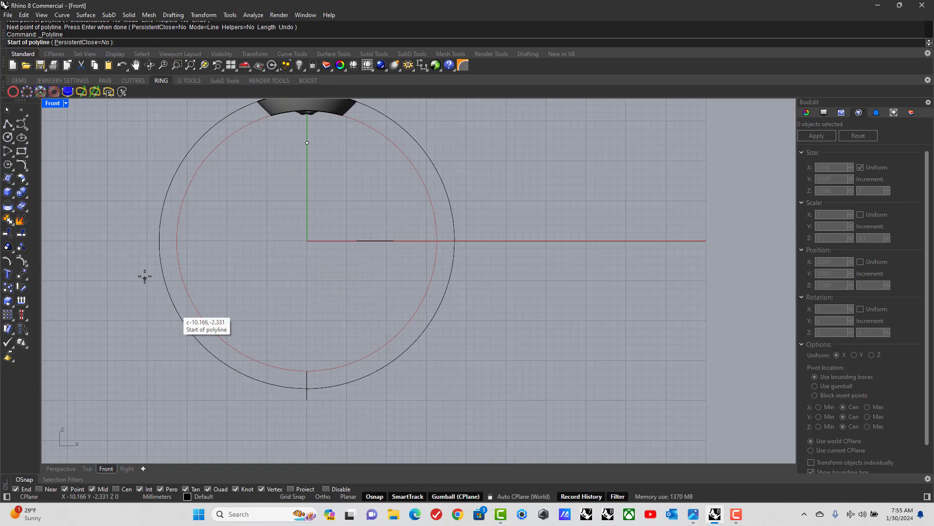
left_click(177, 240)
type("2.")
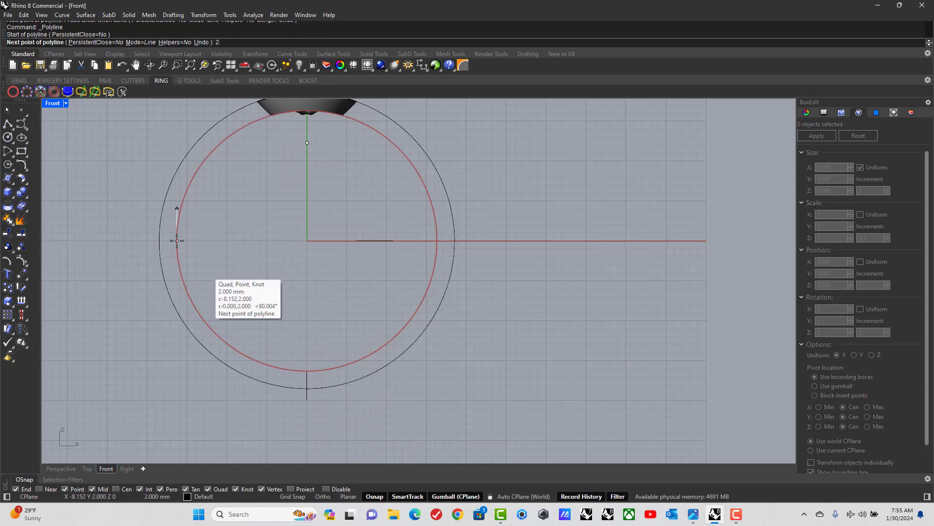
type("2")
key("F8")
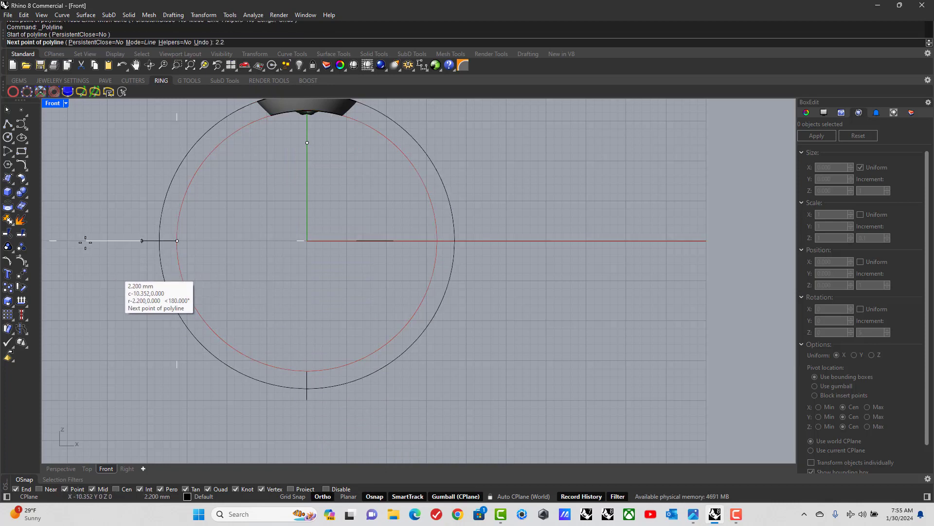
key("Return")
left_click(83, 240)
key("Return")
scroll(173, 261, "down", 2)
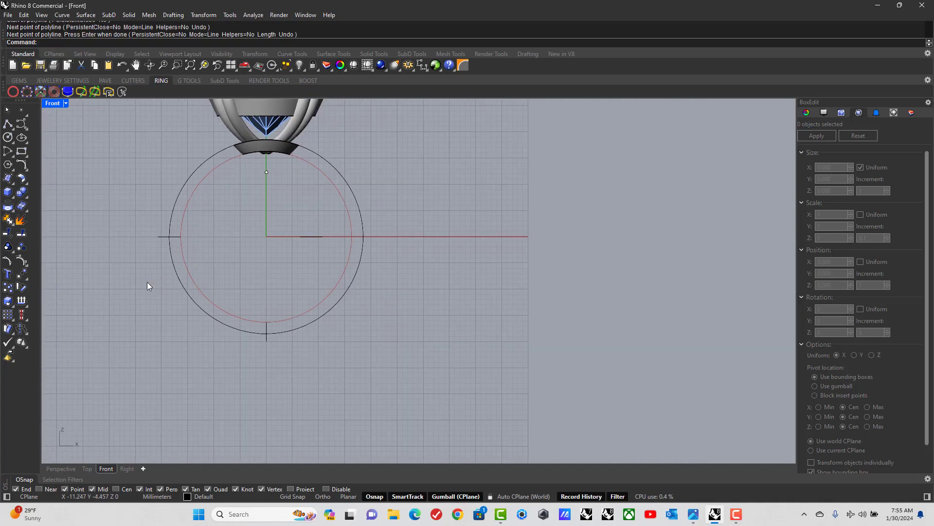
Draw an arc with a horizontal start direction from the bottom guide line's lower end to the side guide line's outer end.
left_click(13, 159)
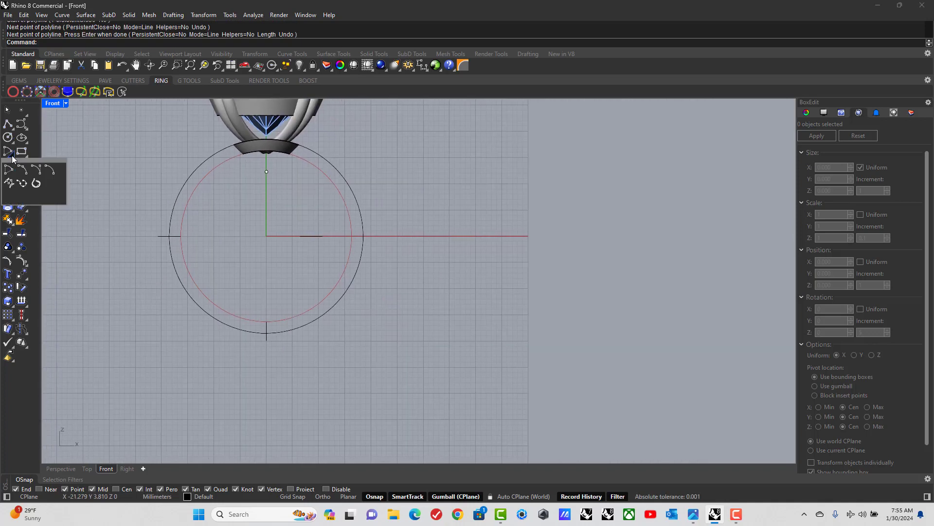
left_click(38, 170)
left_click(266, 333)
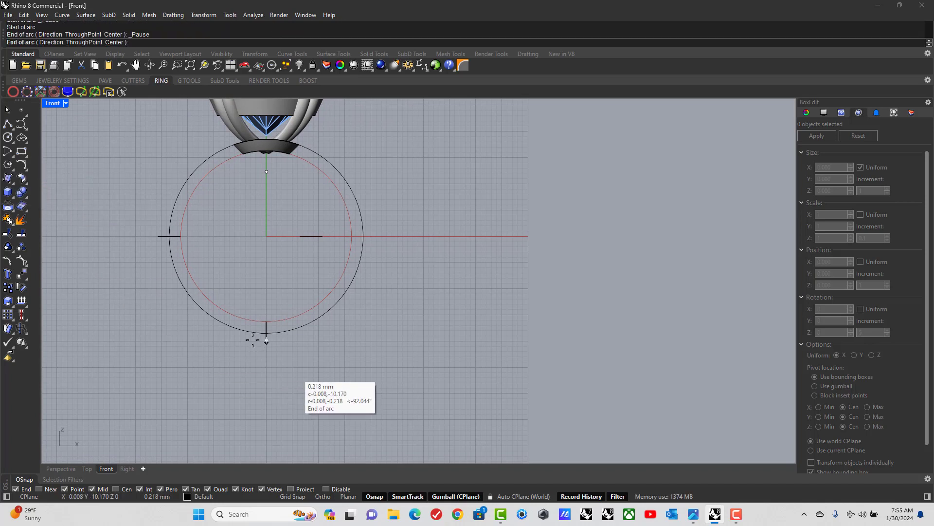
left_click(158, 236)
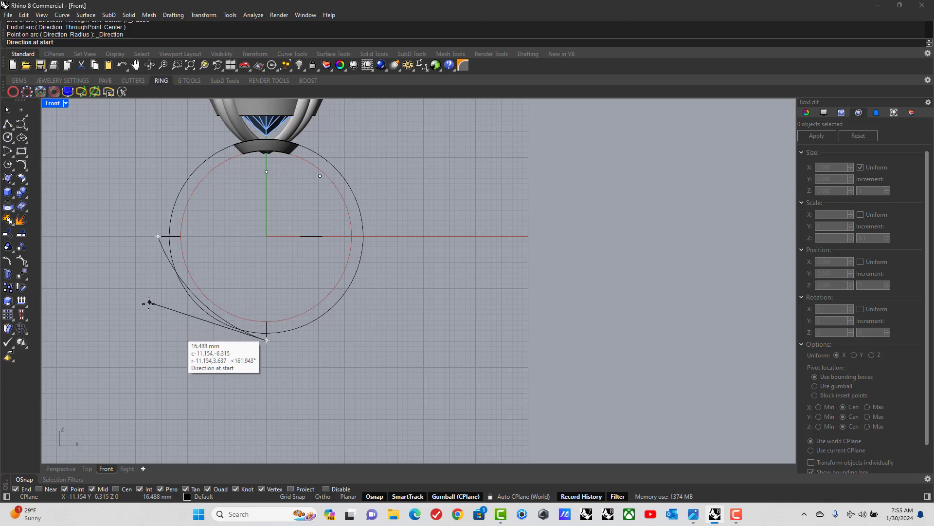
key("shift")
left_click(132, 316)
Delete the 2.2 mm horizontal guide line on the side of the ring.
scroll(154, 304, "up", 5)
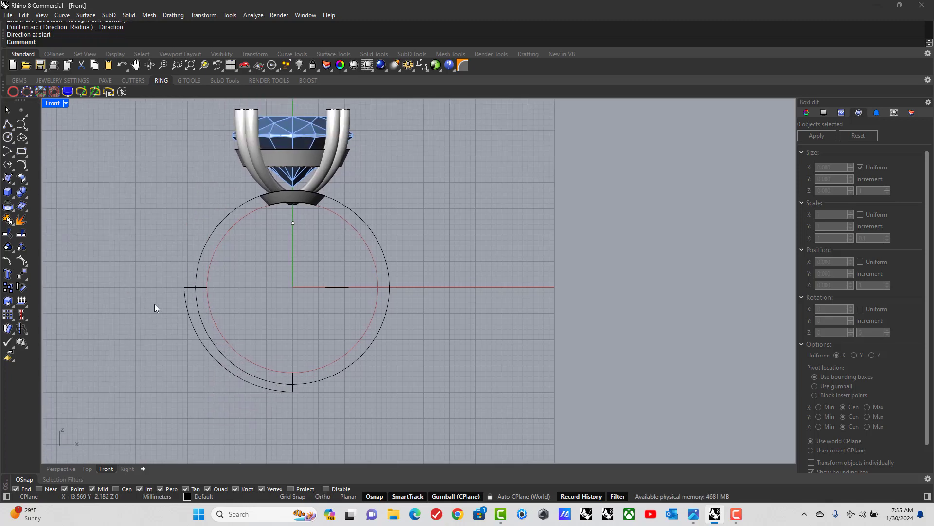
left_click(197, 291)
key("Escape")
key("ctrl+shift+e")
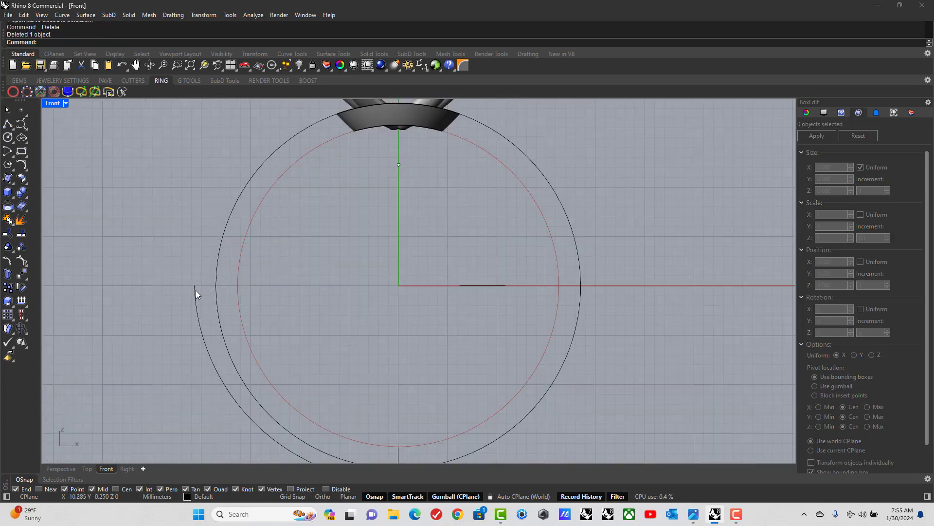
scroll(192, 232, "down", 4)
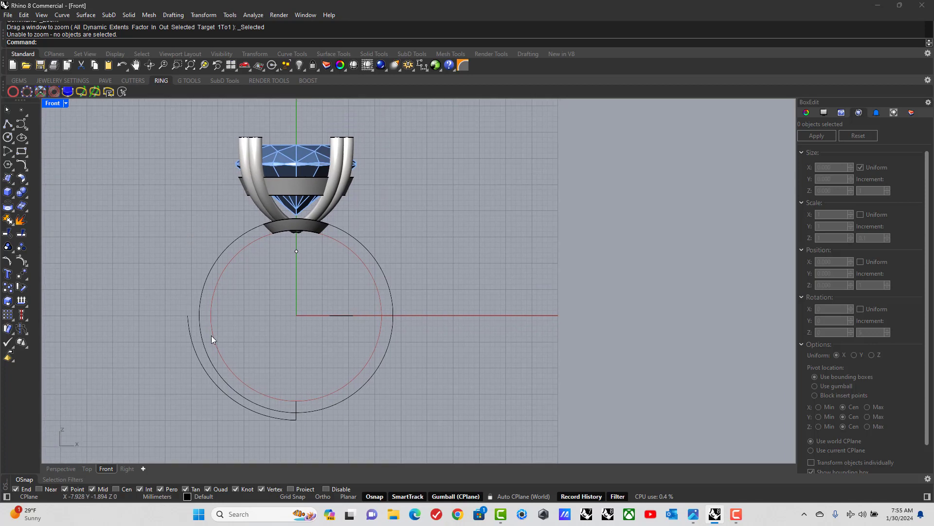
Draw an interpolated curve from the arc's upper end, tangent to the arc at its start, to the gallery's lower-edge quadrant.
left_click(191, 332)
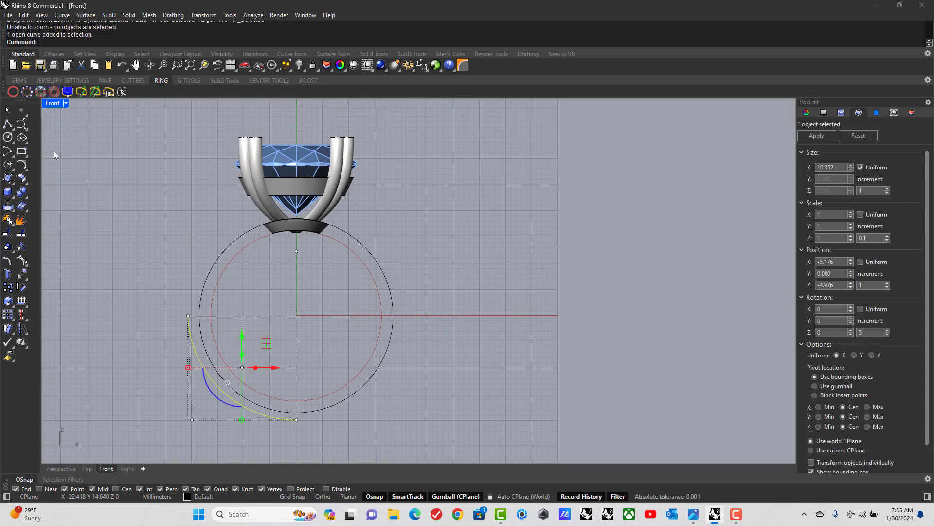
left_click(27, 130)
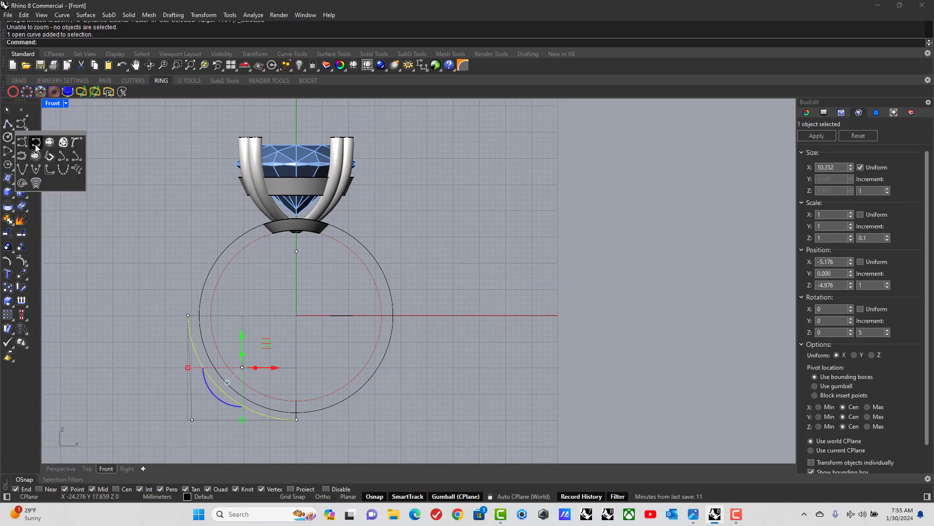
left_click(35, 145)
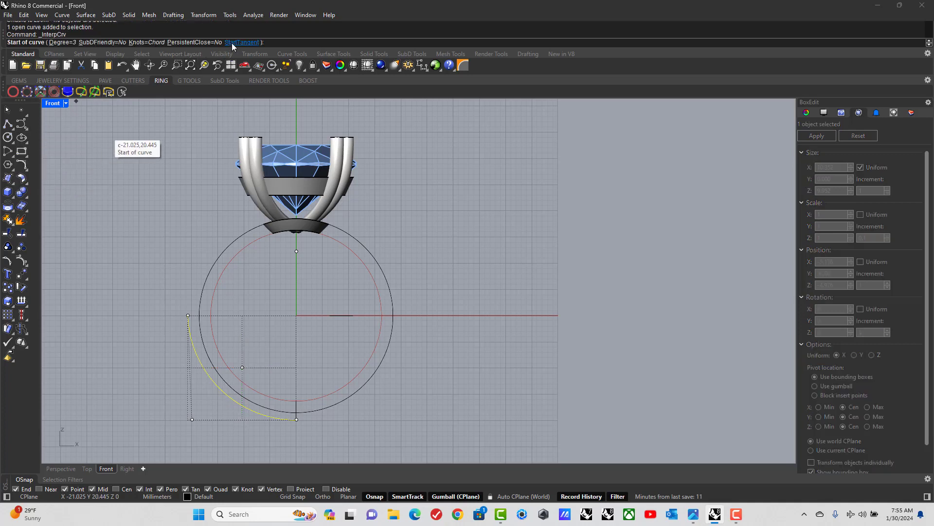
left_click(188, 315)
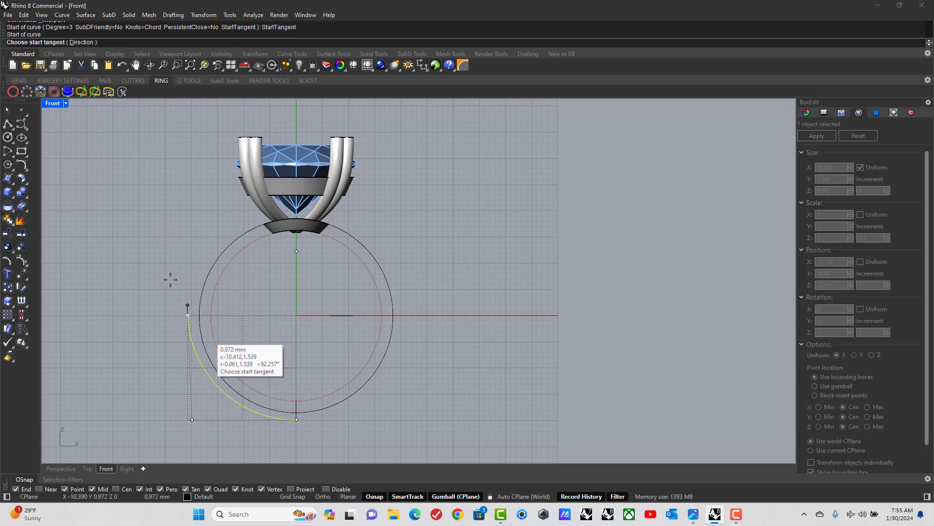
left_click(168, 200)
scroll(228, 207, "up", 3)
scroll(228, 206, "up", 2)
left_click(258, 189)
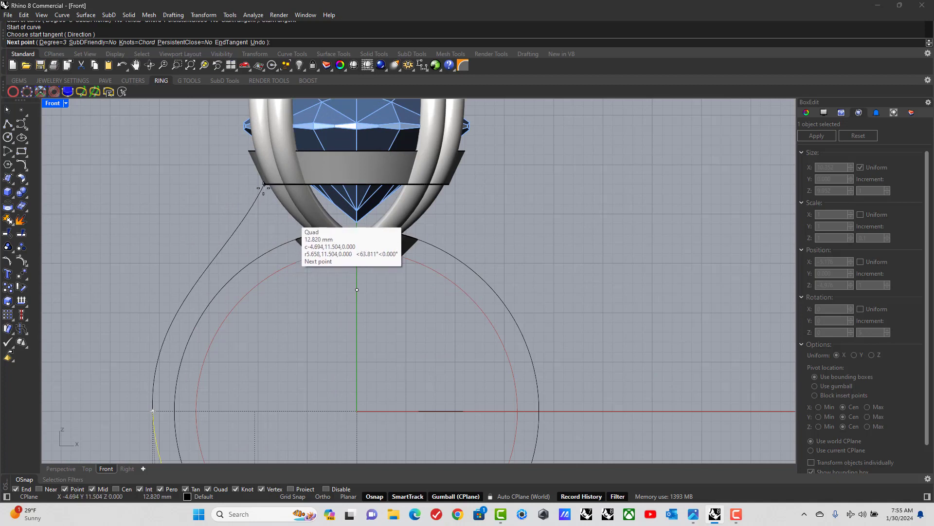
key("Return")
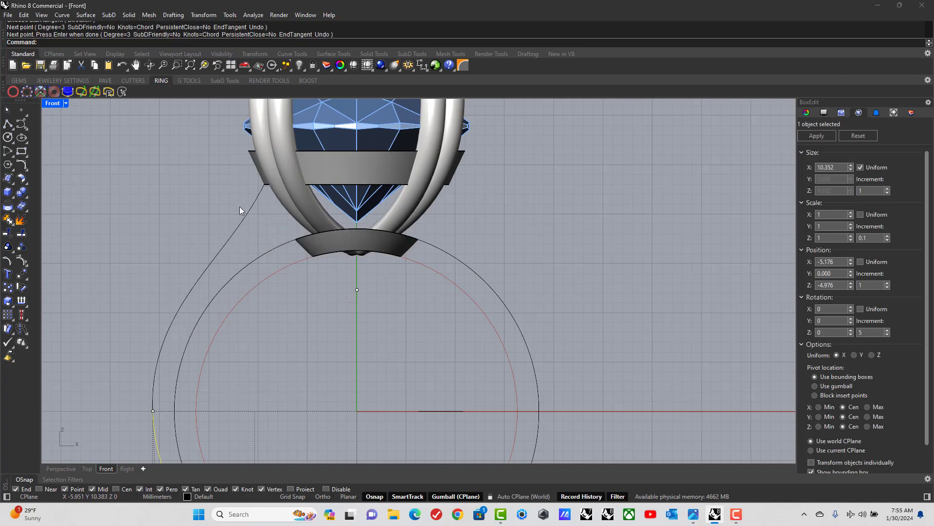
Join the interpolated curve to the arc and rebuild the joined shank profile with a point count of 9.
left_click(243, 221)
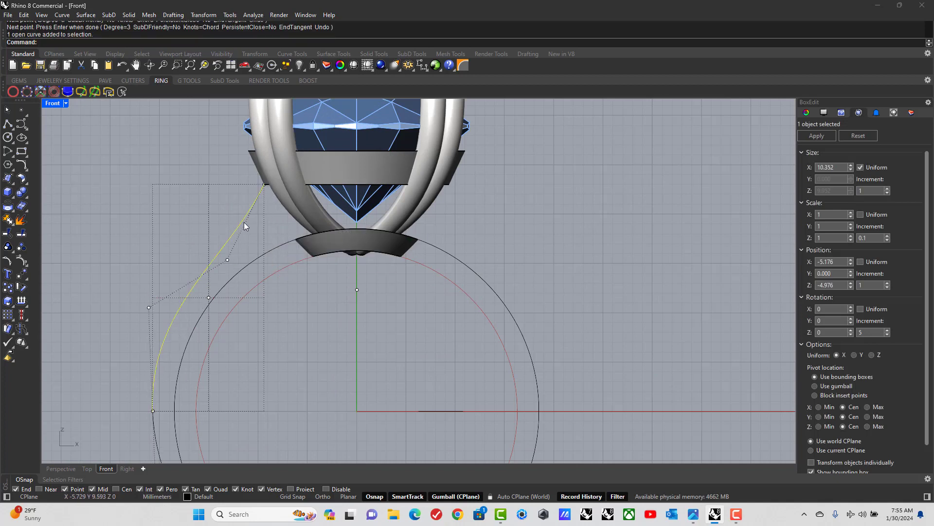
left_click(155, 424, "shift")
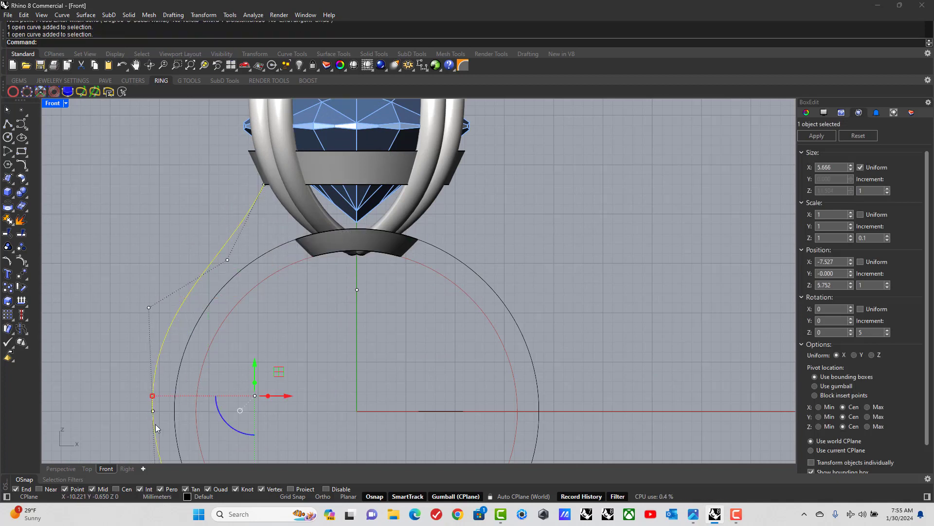
left_click(7, 220)
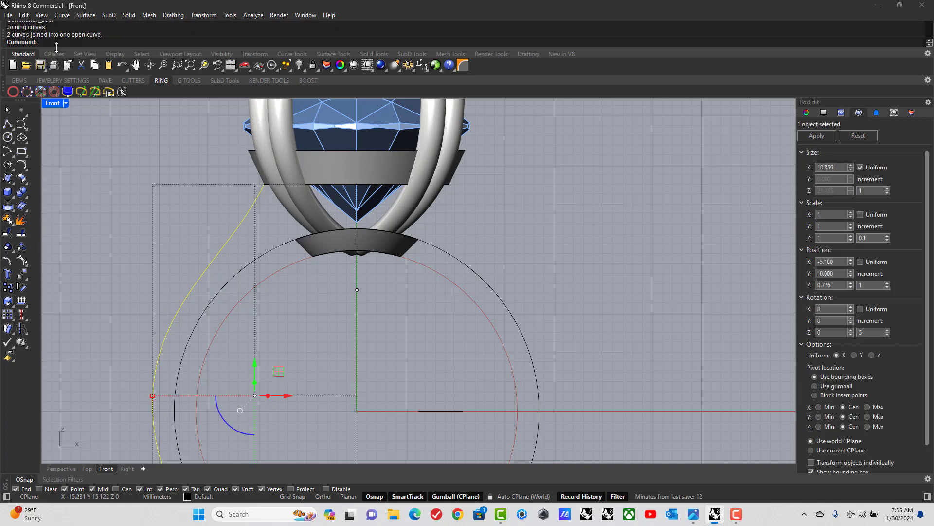
type("Rebuild")
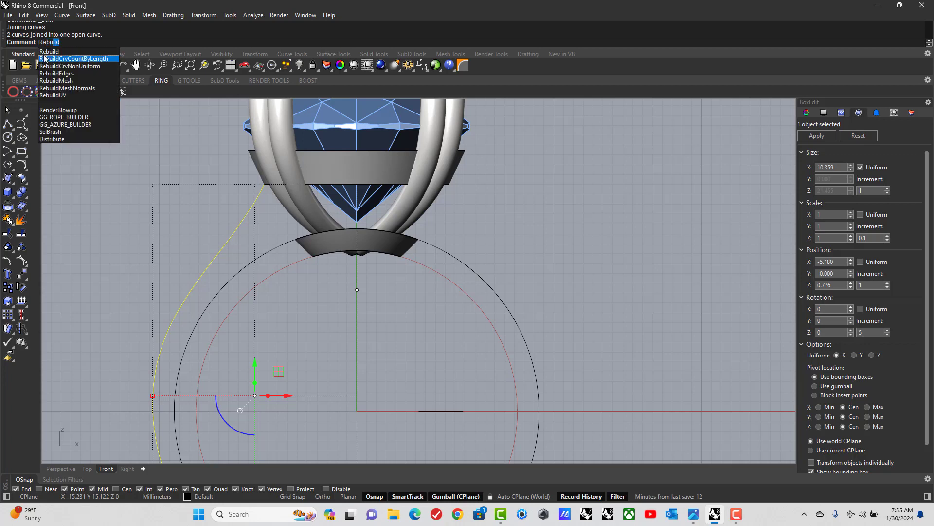
left_click(45, 51)
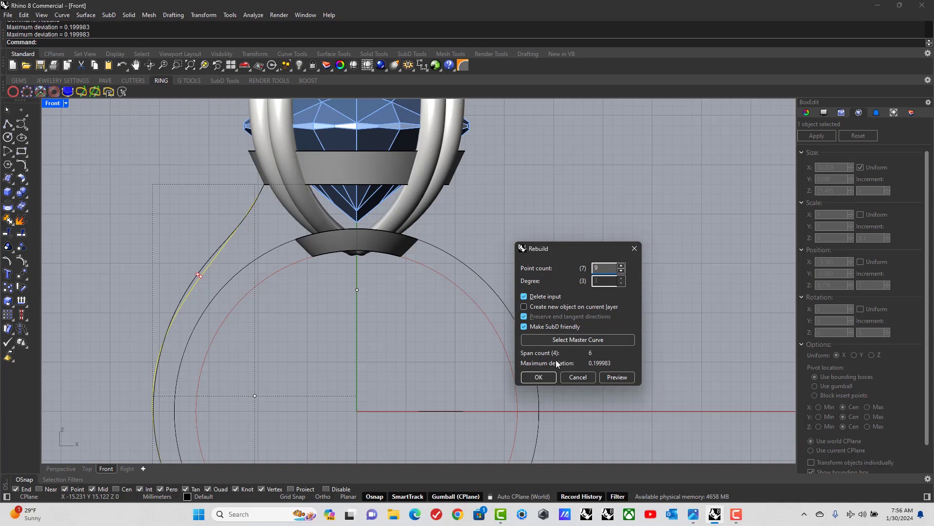
left_click(538, 377)
left_click(217, 202)
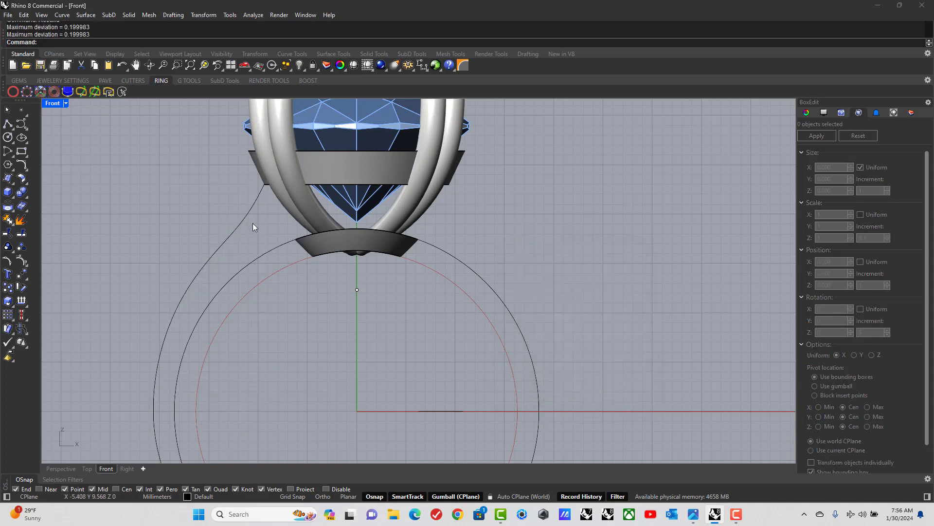
Move the shank profile's control point just below the gallery inward and upward so the curve bends in under the gallery.
left_click(246, 223)
left_click(245, 224)
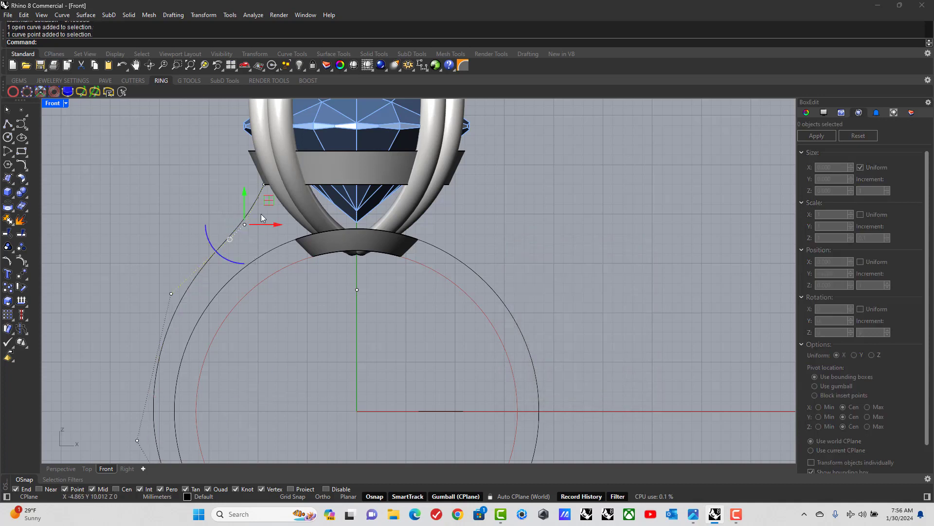
scroll(262, 213, "up", 4)
left_click_drag(236, 230, 278, 195)
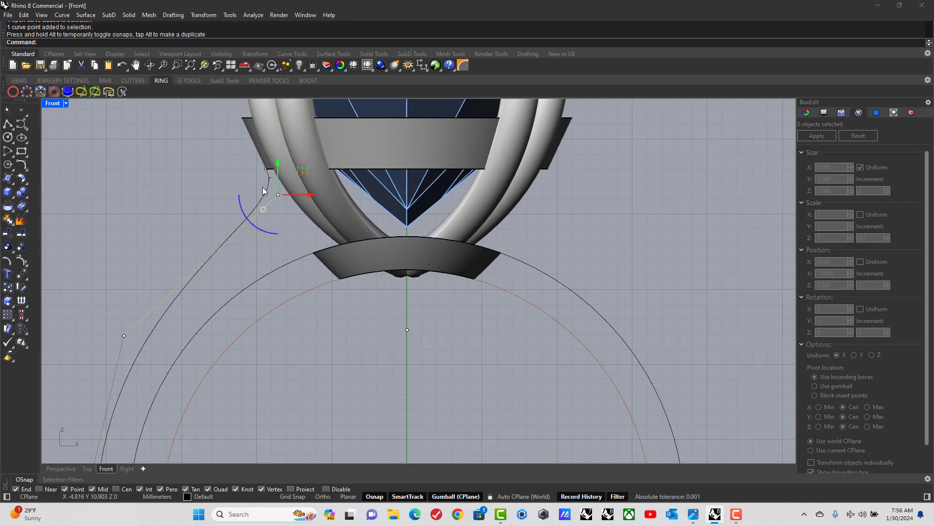
key("Escape")
scroll(230, 186, "down", 2)
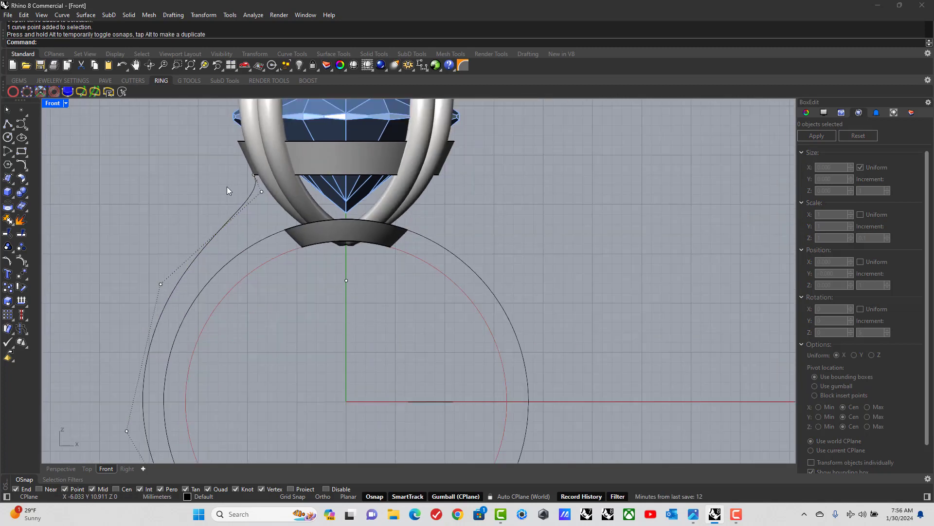
Duplicate the upper gallery ring's lower outer edge as a curve with DupEdge, working in the Perspective view.
double_click(53, 103)
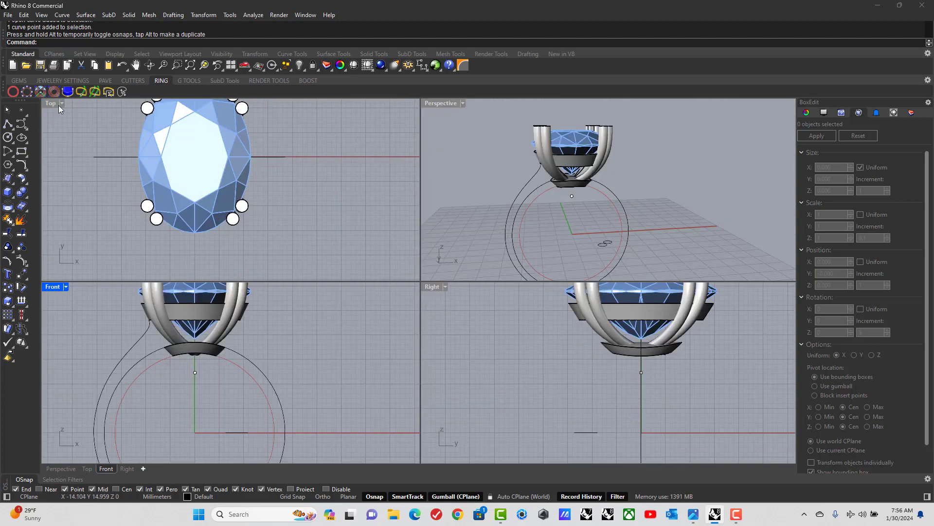
double_click(438, 105)
right_click_drag(438, 106, 398, 210)
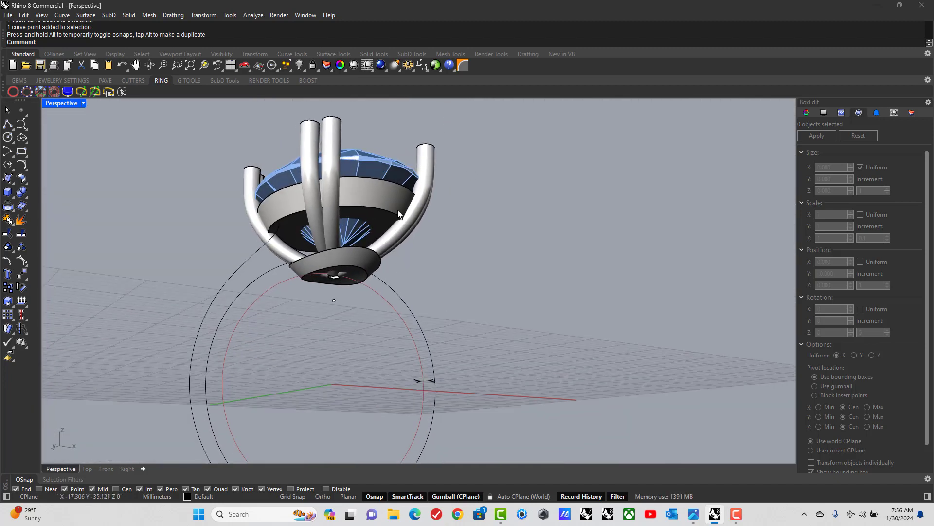
scroll(402, 219, "up", 4)
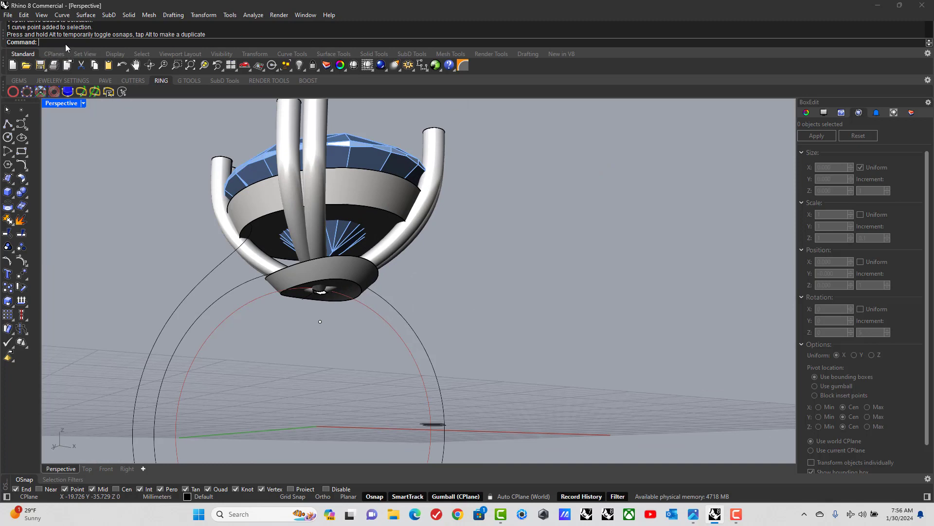
type("dup")
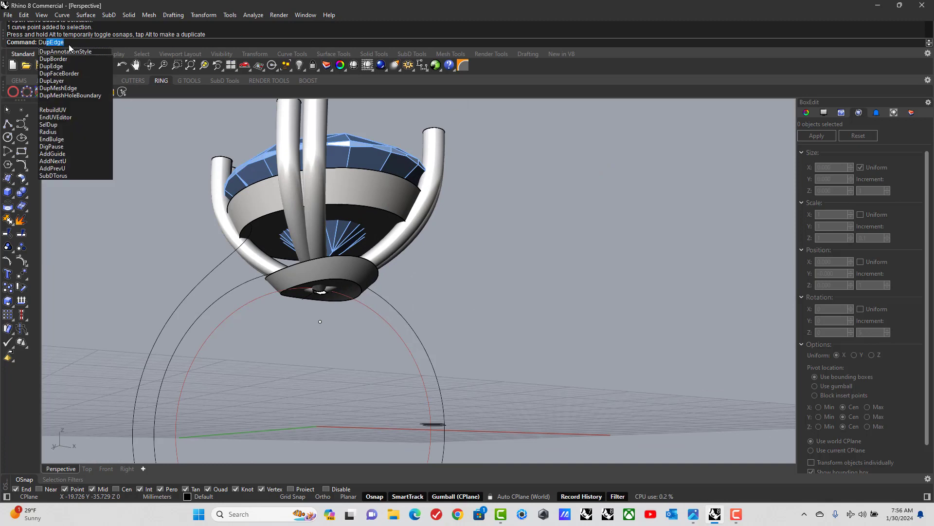
left_click(59, 67)
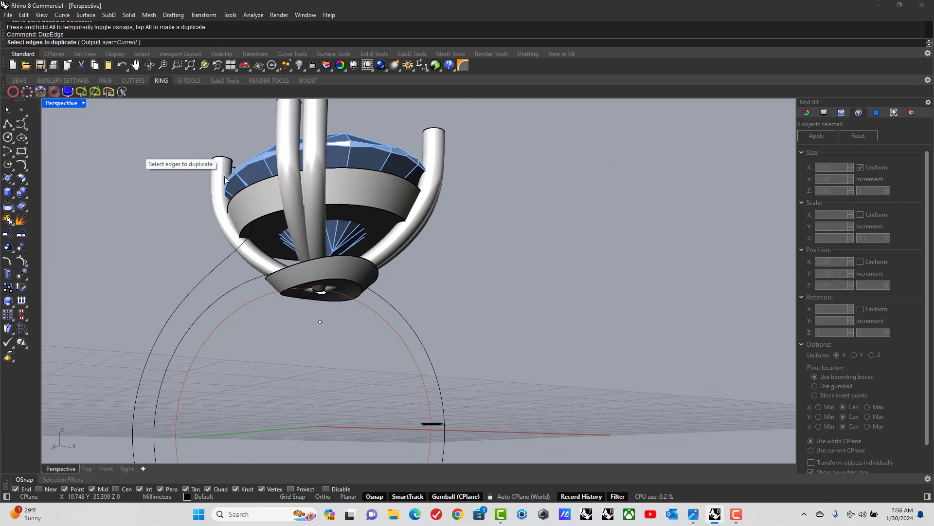
left_click(257, 214)
key("Return")
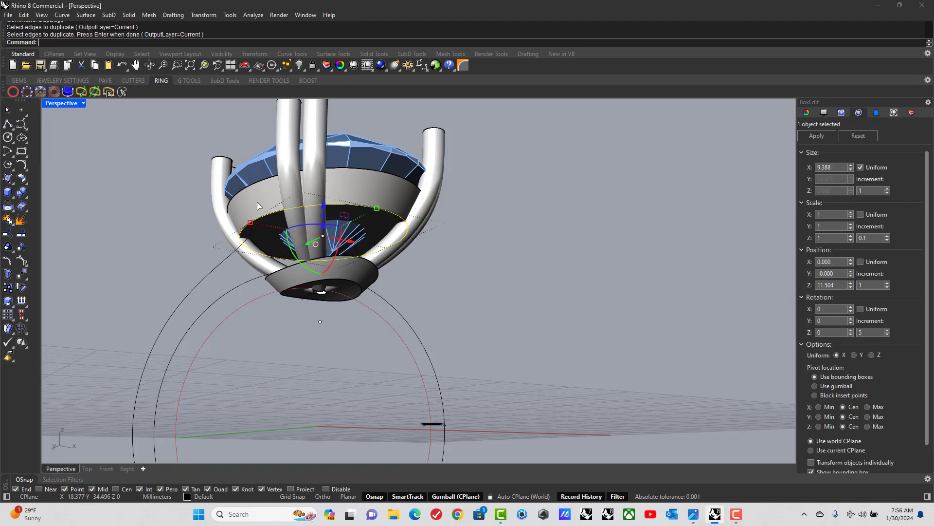
key("Escape")
Hide the upper gallery ring so its duplicated edge curves are accessible.
left_click(247, 208)
scroll(270, 165, "up", 2)
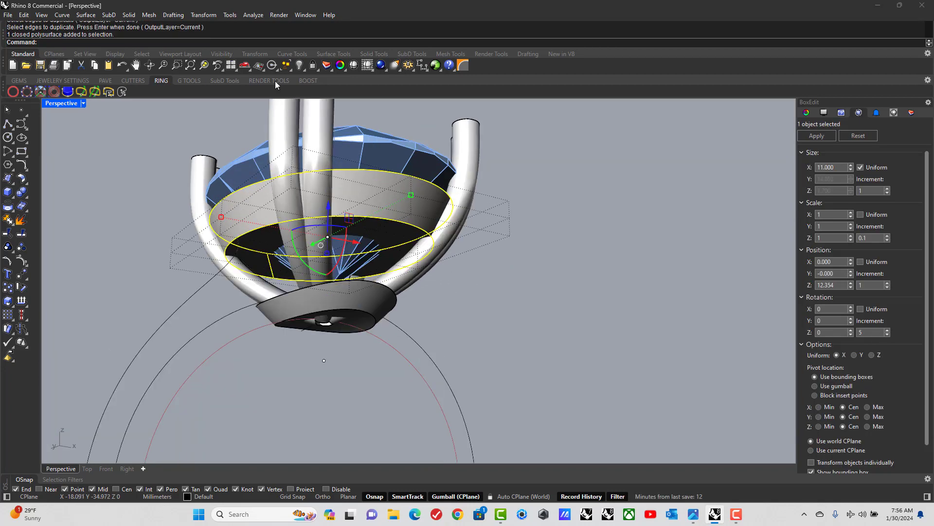
left_click(299, 65)
Sweep the duplicated oval edge along the shank profile with Sweep 1 Rail, using Freeform frame style and unchanged cross sections.
right_click_drag(184, 214, 176, 241)
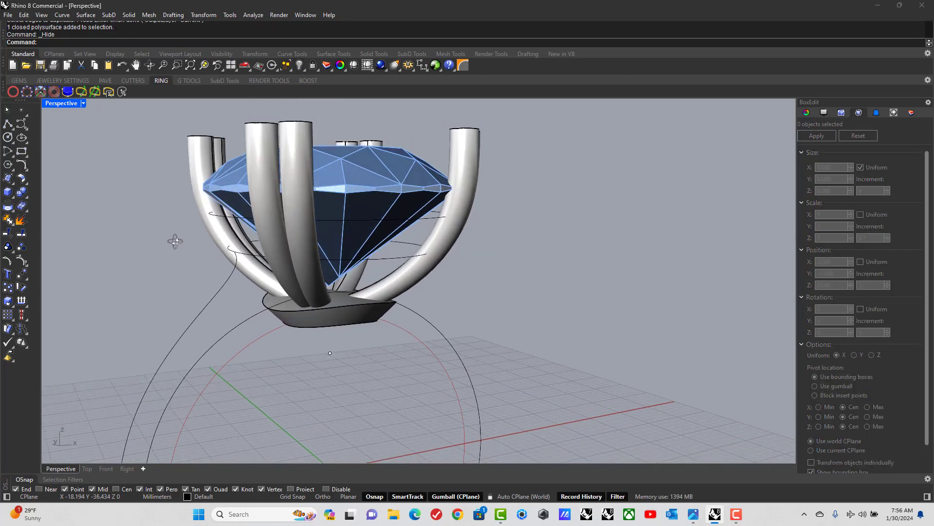
left_click(222, 287)
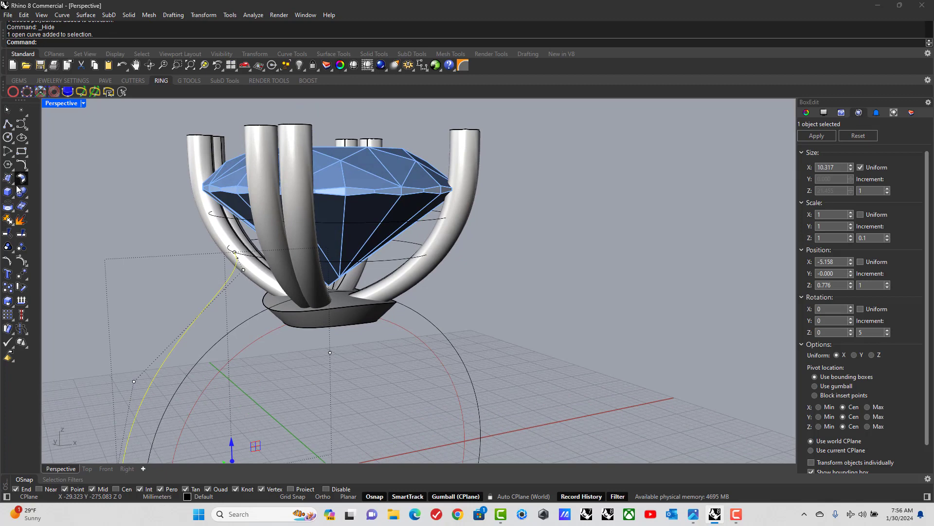
left_click(85, 15)
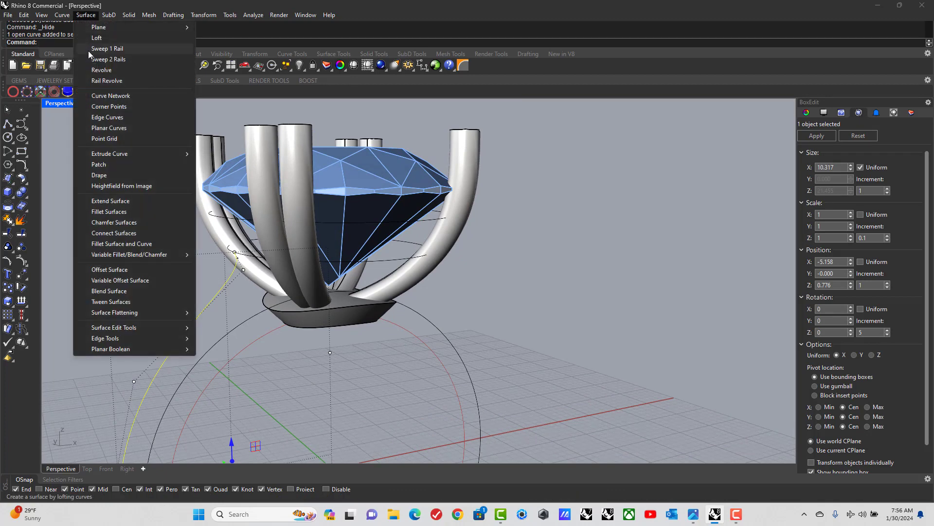
left_click(106, 49)
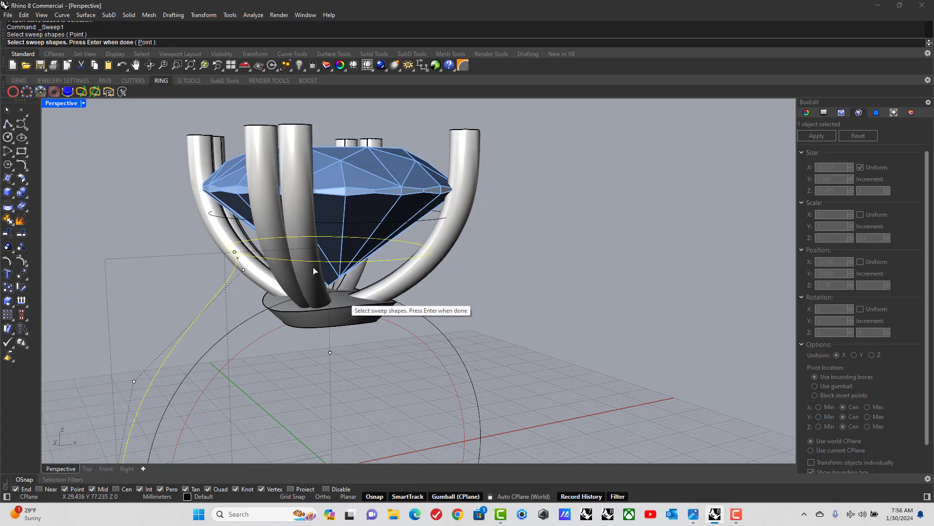
key("Return")
key("Return")
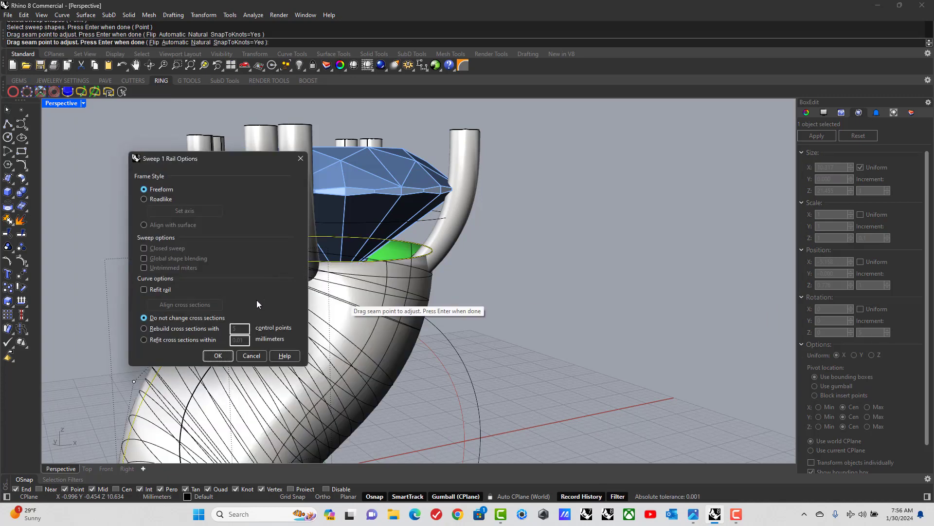
left_click(218, 357)
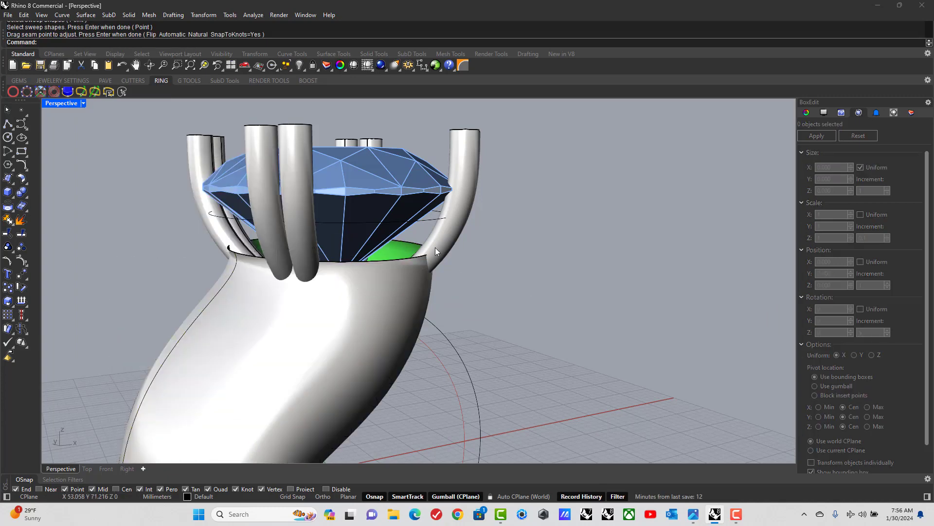
Cap the swept shank surface into a closed solid and cut the finger hole out of it with BrepCutRingRail.
scroll(435, 247, "down", 5)
left_click(336, 299)
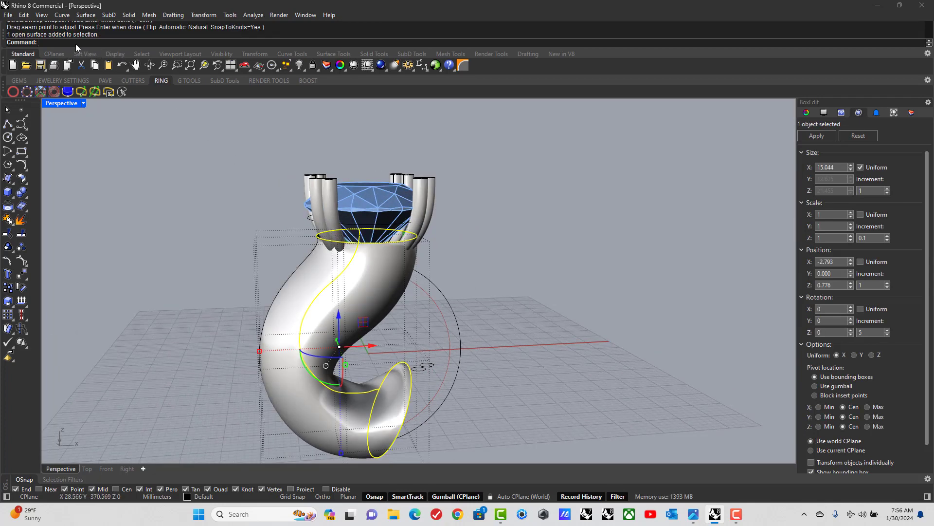
type("Cap")
key("Return")
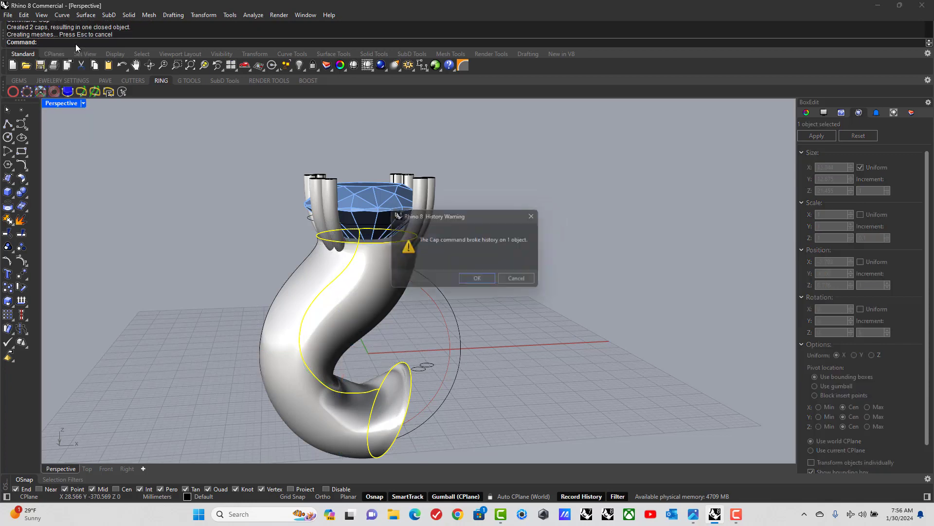
left_click(495, 283)
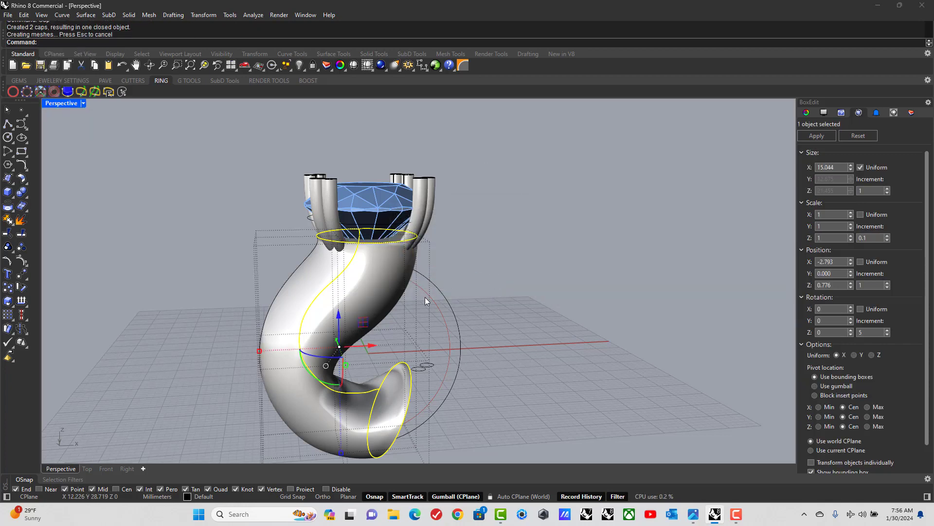
left_click(131, 81)
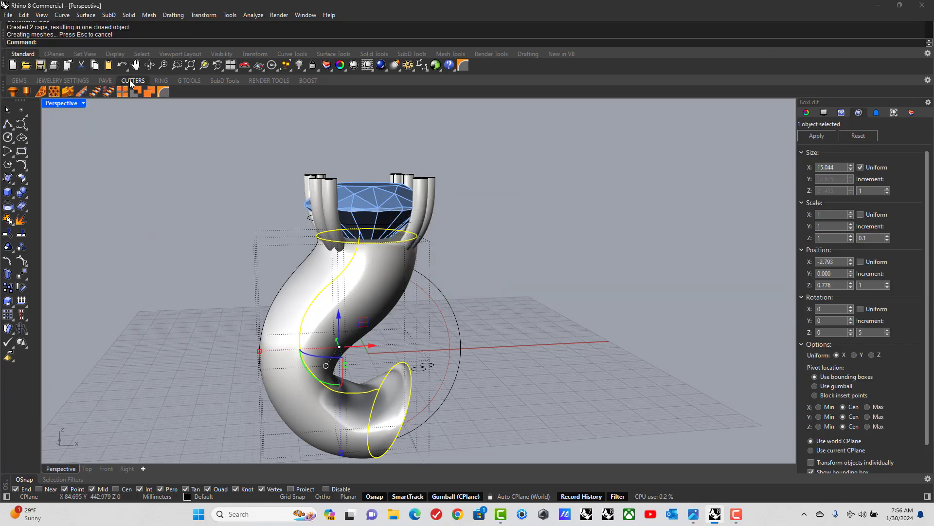
left_click(163, 92)
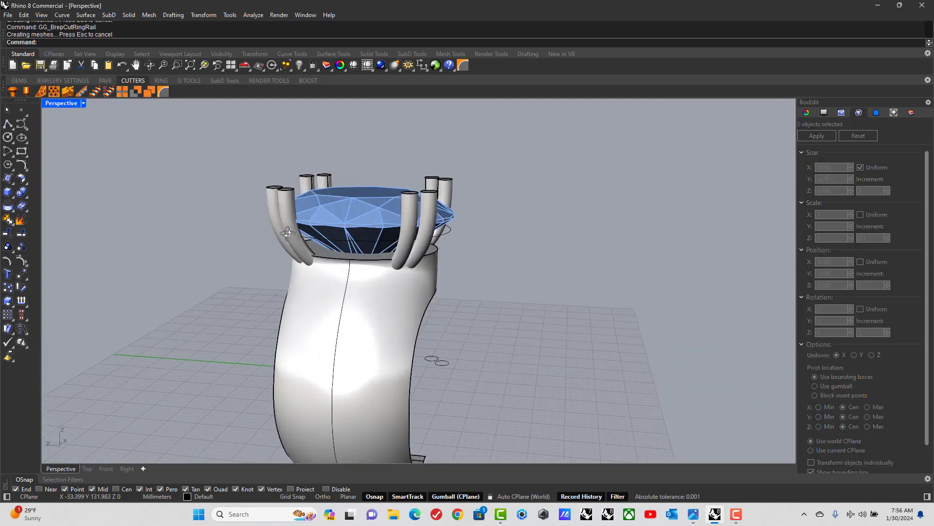
Maximize the Right view and set its display mode to Wireframe.
double_click(60, 103)
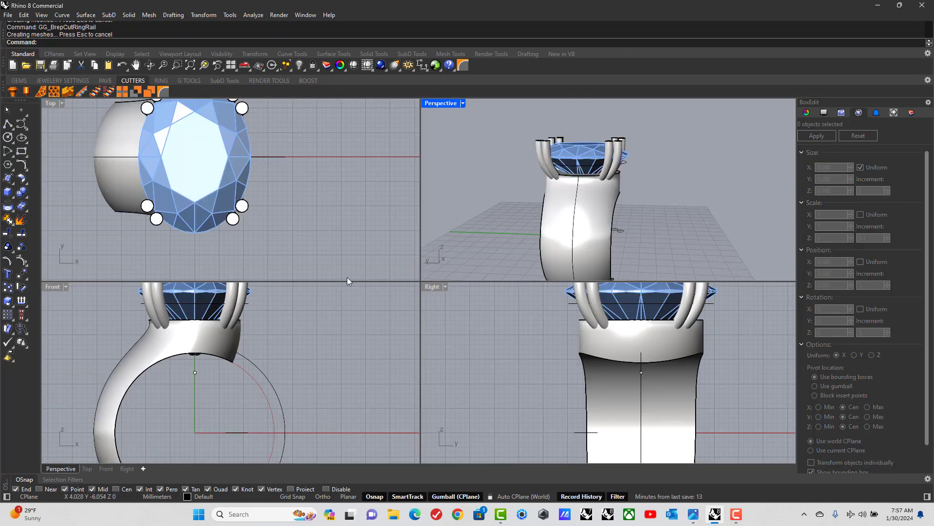
double_click(429, 286)
scroll(372, 277, "down", 3)
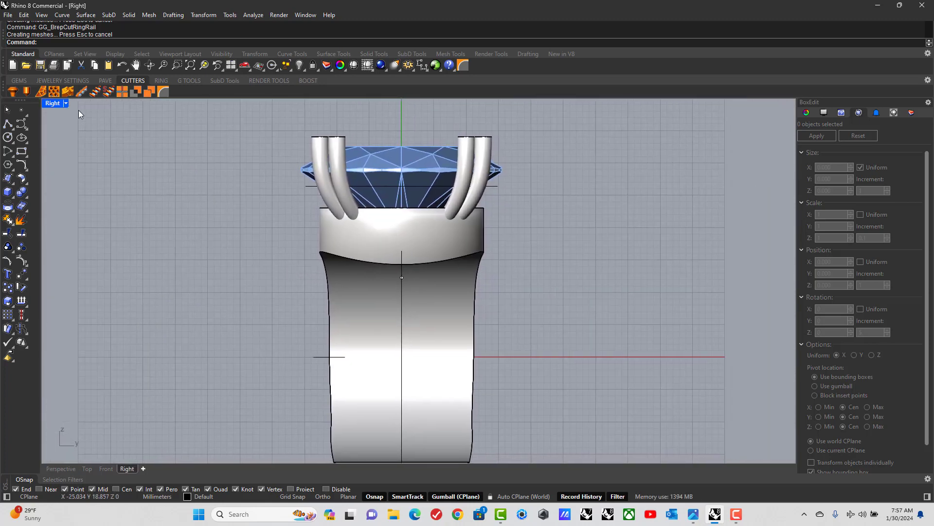
left_click(66, 103)
left_click(104, 65)
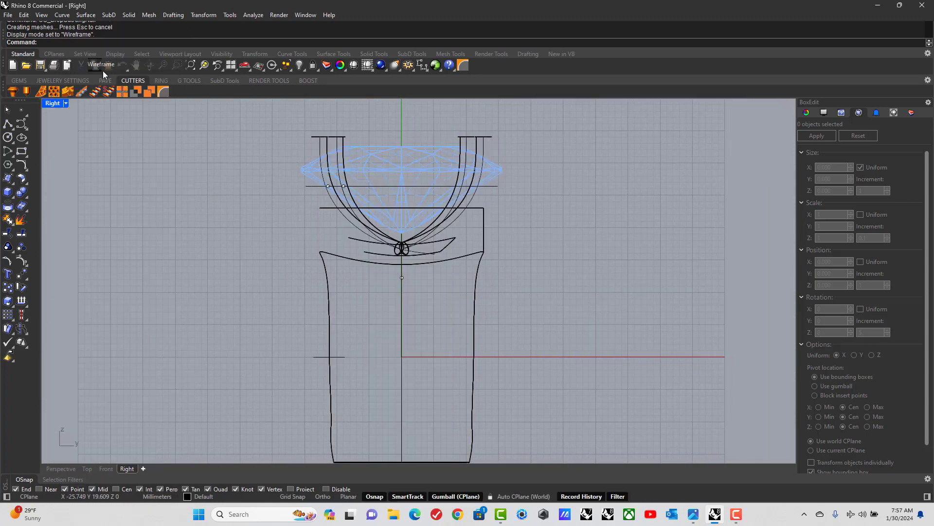
Draw a slightly slanted polyline about 32.4 mm long from above the prongs to below the shank, beside the center axis.
right_click_drag(253, 202, 192, 169)
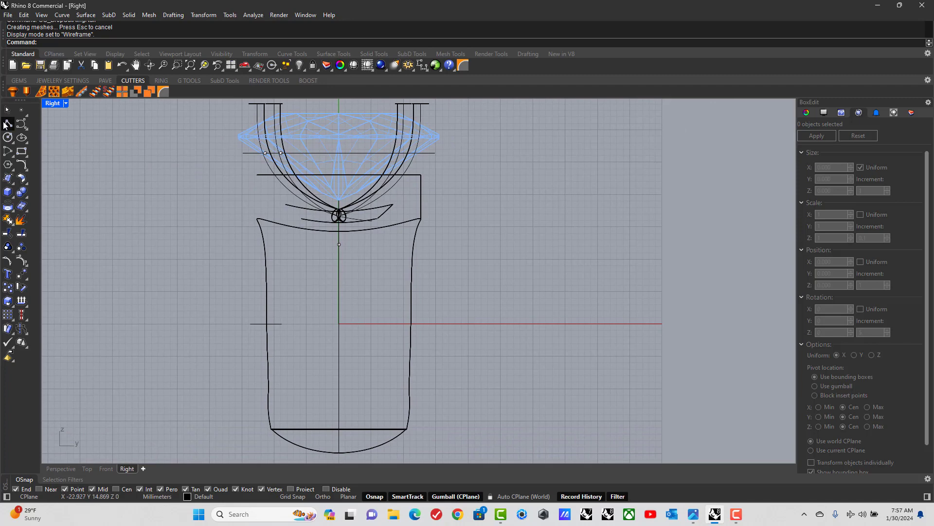
left_click(8, 124)
scroll(181, 187, "down", 4)
scroll(213, 146, "up", 3)
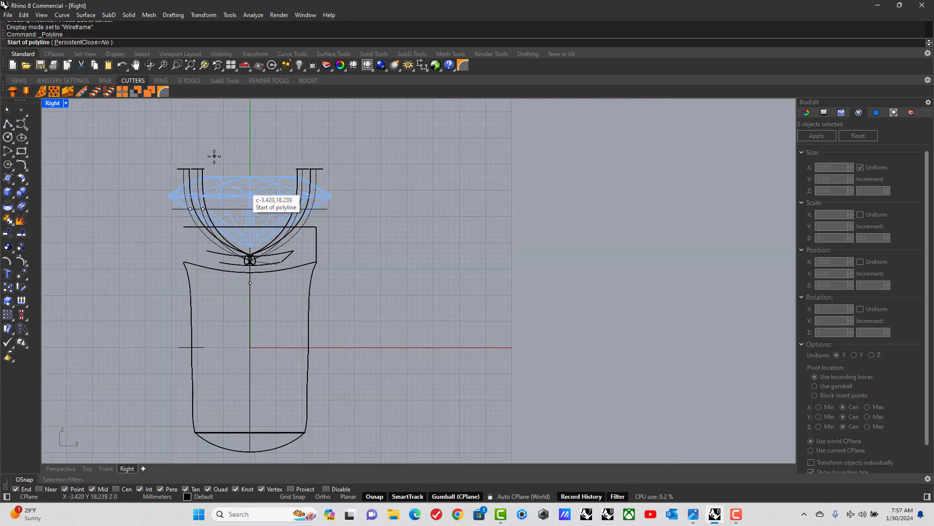
left_click(214, 155)
scroll(214, 146, "down", 1)
scroll(214, 146, "down", 1)
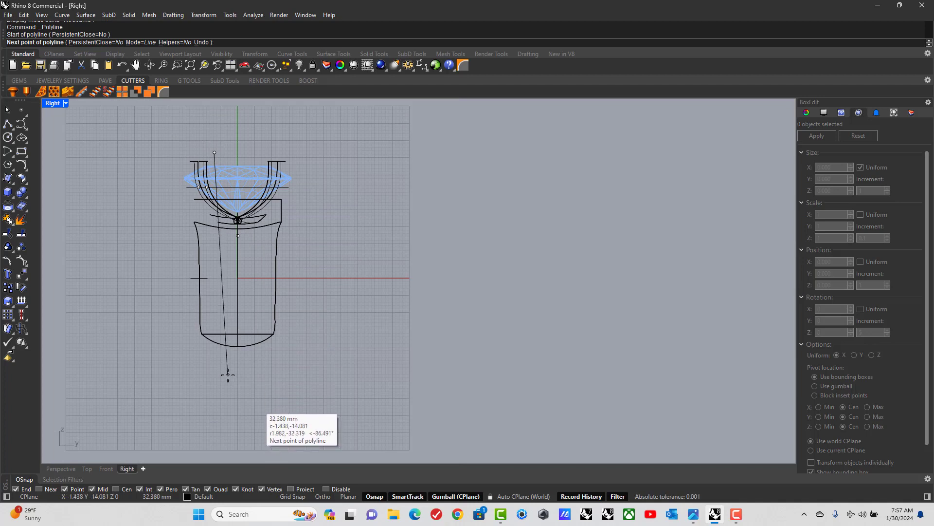
left_click(227, 375)
key("Return")
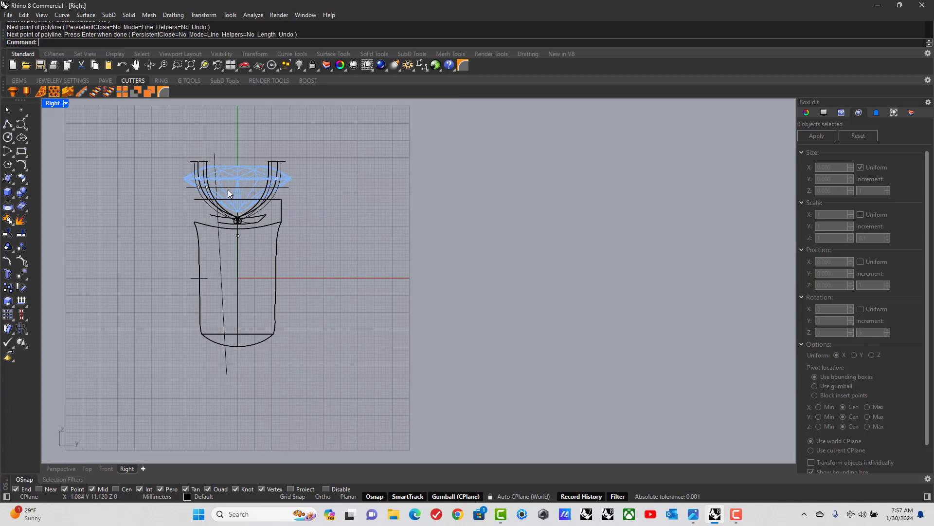
Move the slanted line about 0.28 mm toward the center axis.
scroll(214, 165, "up", 3)
left_click(213, 165)
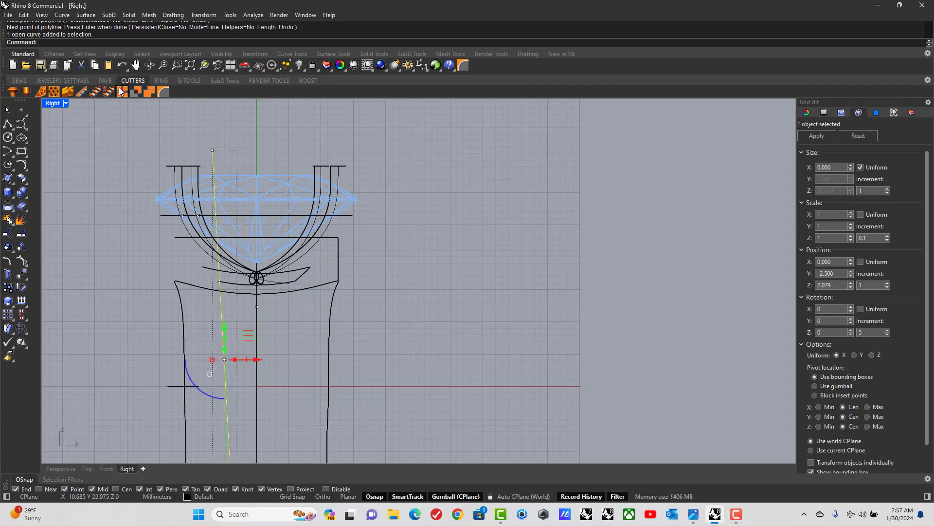
left_click_drag(258, 360, 227, 401)
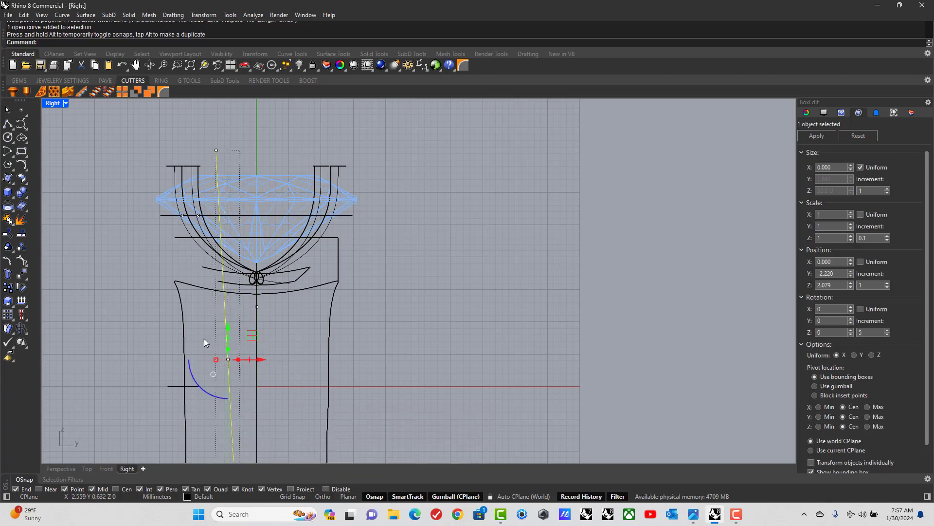
left_click(128, 165)
Mirror the slanted line across the Y axis to the other side of the ring.
scroll(170, 176, "down", 2)
left_click(209, 160)
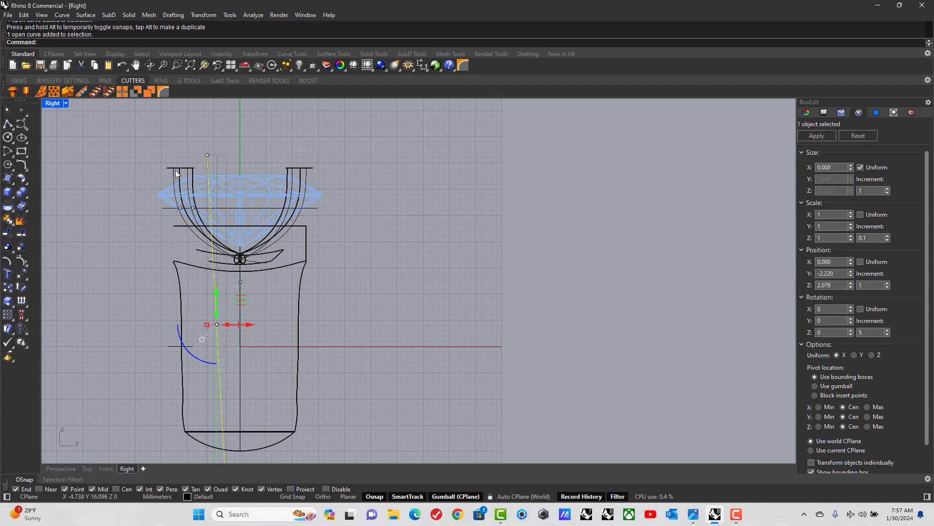
type("mirror")
key("Return")
left_click(140, 43)
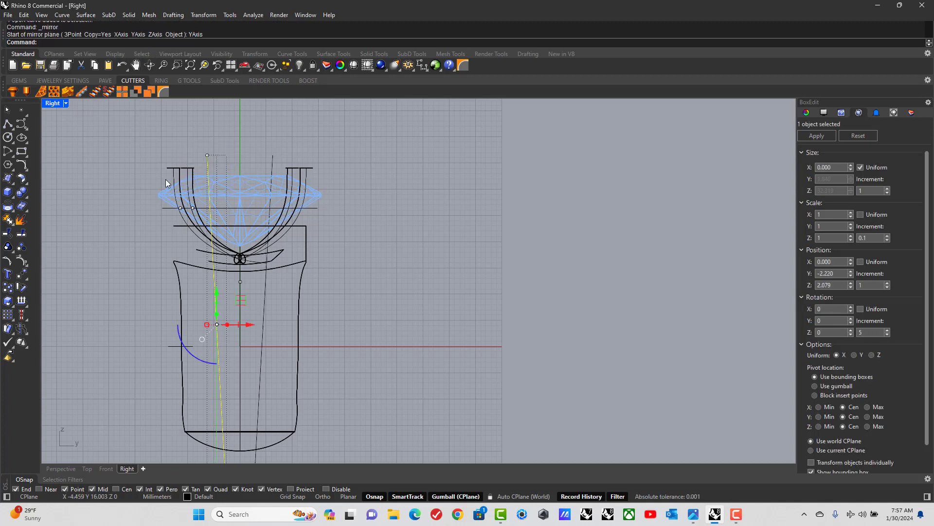
Connect the upper ends of the two slanted lines with a straight polyline and join the three curves into one.
scroll(166, 180, "down", 2)
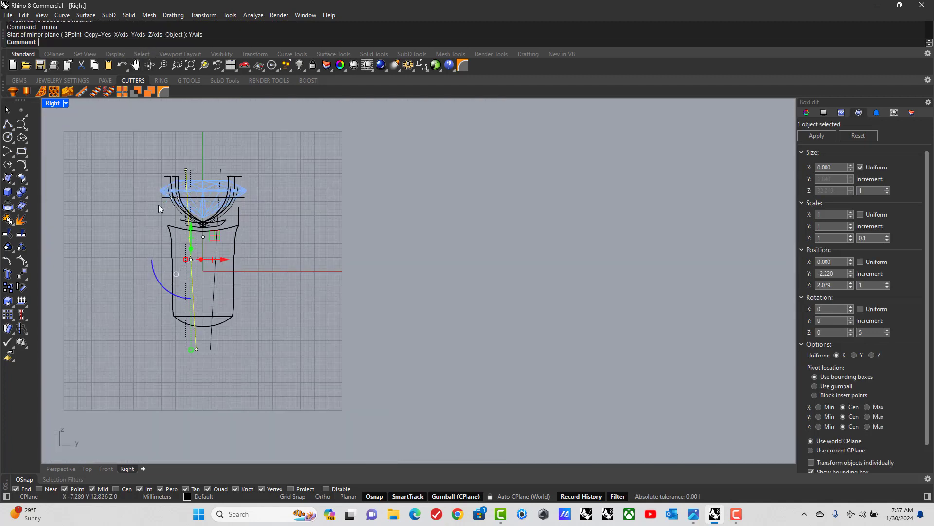
left_click(8, 124)
left_click(186, 170)
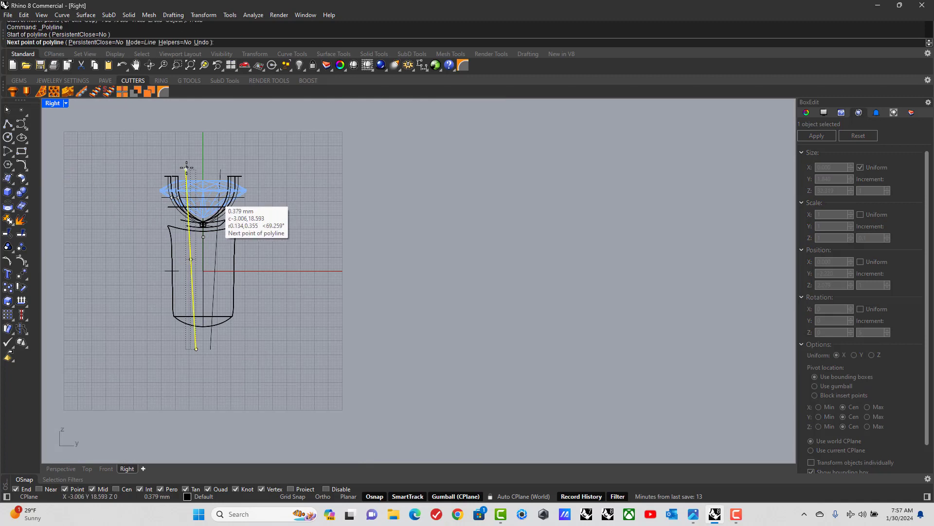
left_click(220, 170)
key("Return")
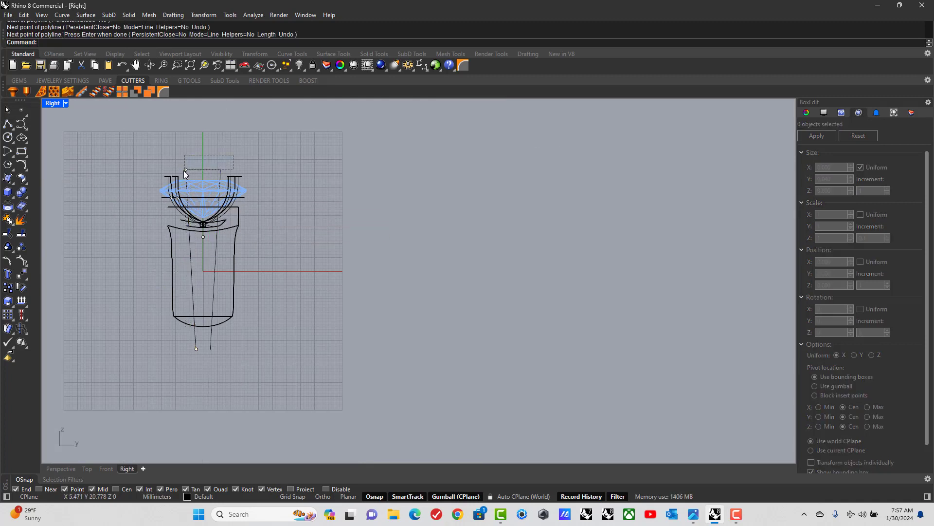
left_click(186, 171)
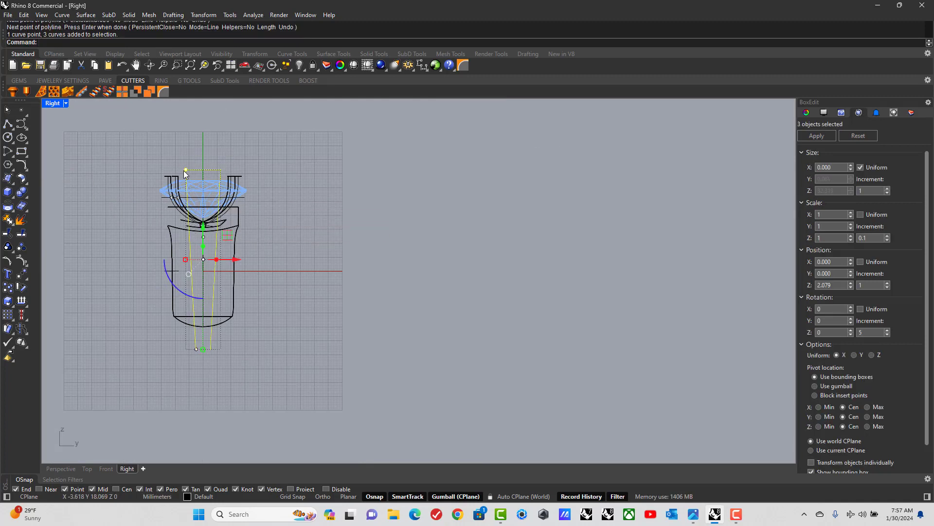
left_click(7, 220)
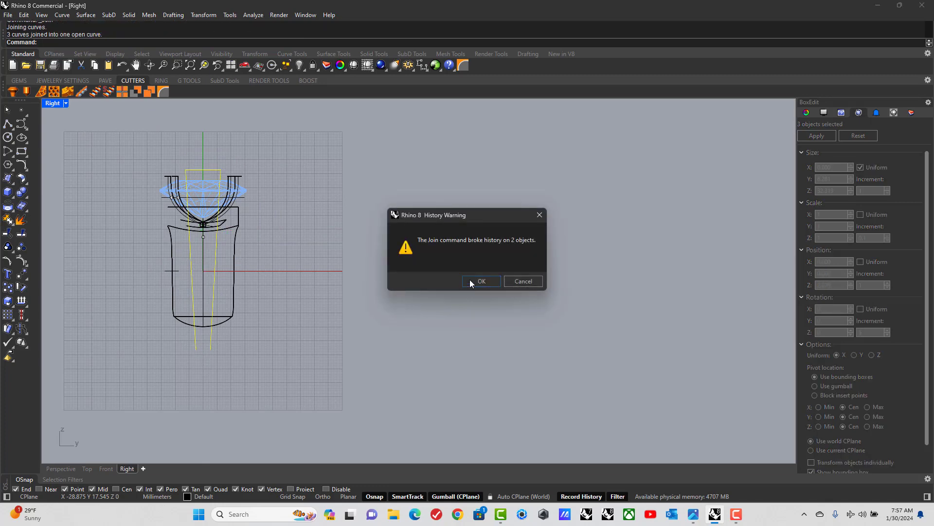
left_click(469, 280)
Set the Right view's display mode to Shaded.
left_click(65, 103)
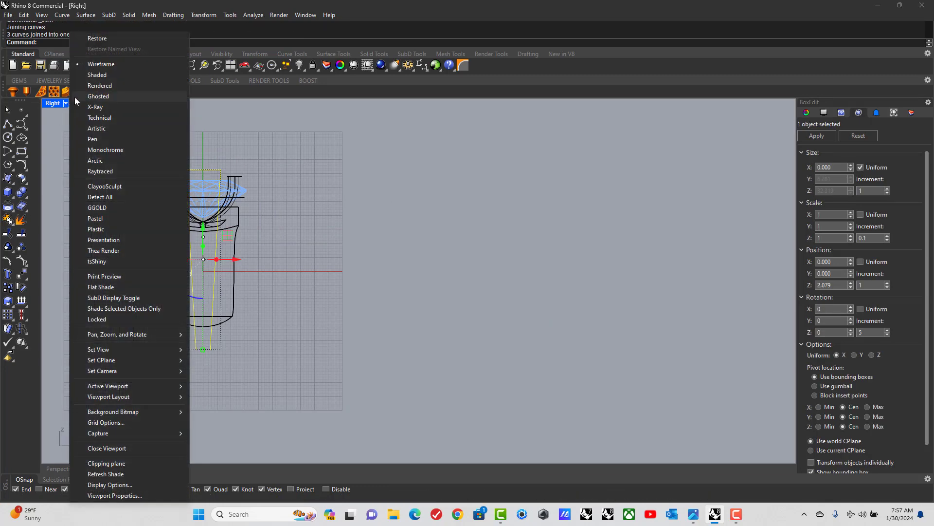
left_click(99, 75)
left_click(88, 223)
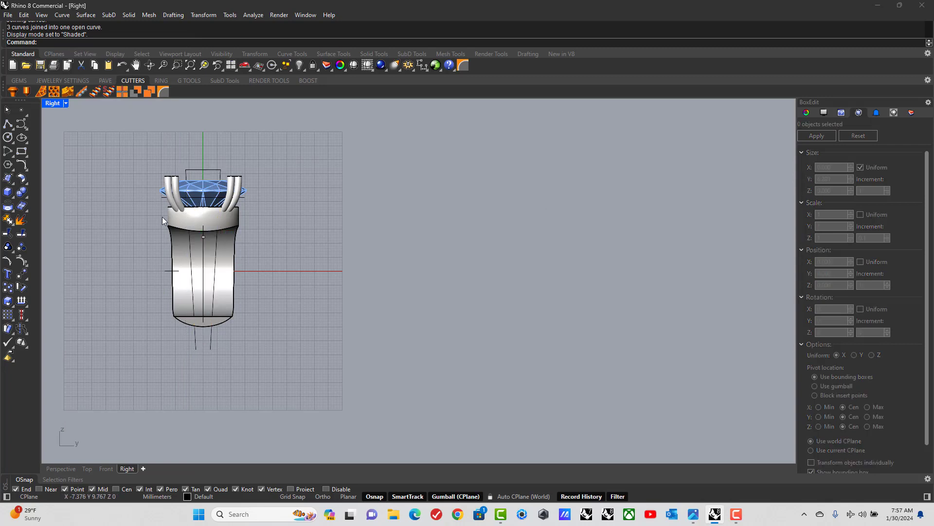
Cut the shank with WireCut along the joined tapered outline and delete the two outer side pieces.
left_click(171, 224)
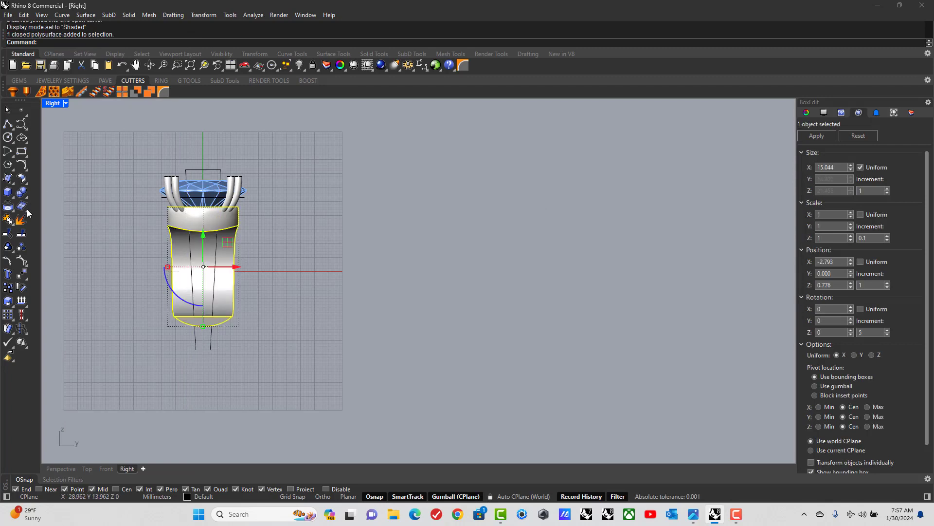
type("WC")
key("Down")
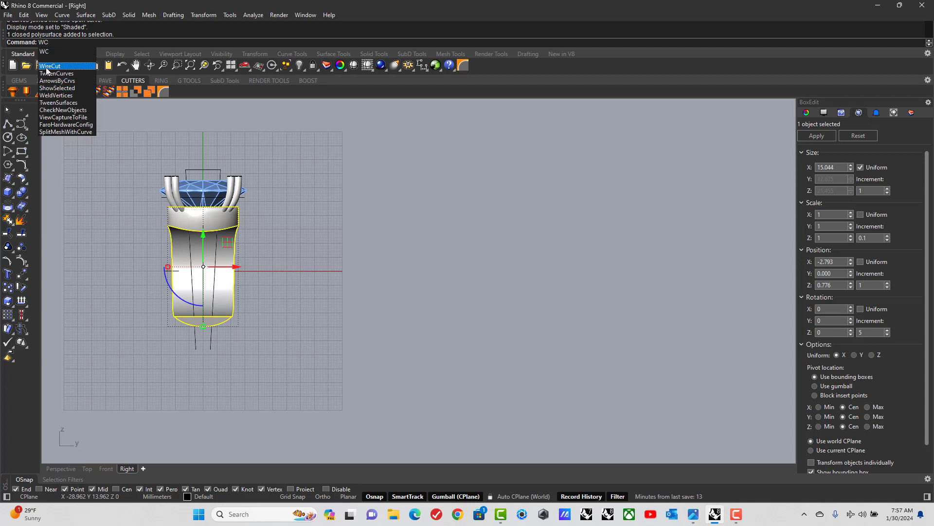
key("Return")
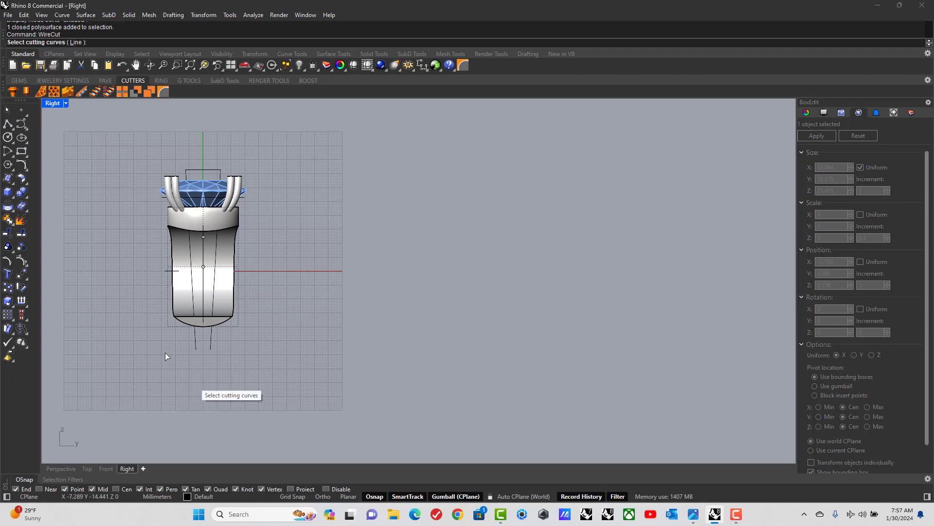
left_click(193, 344)
key("Return")
key("Return")
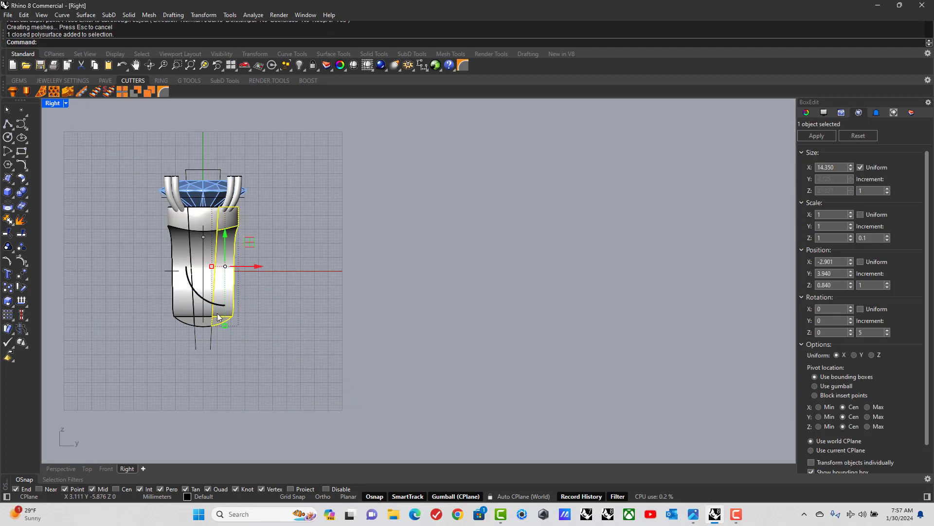
left_click(172, 288, "shift")
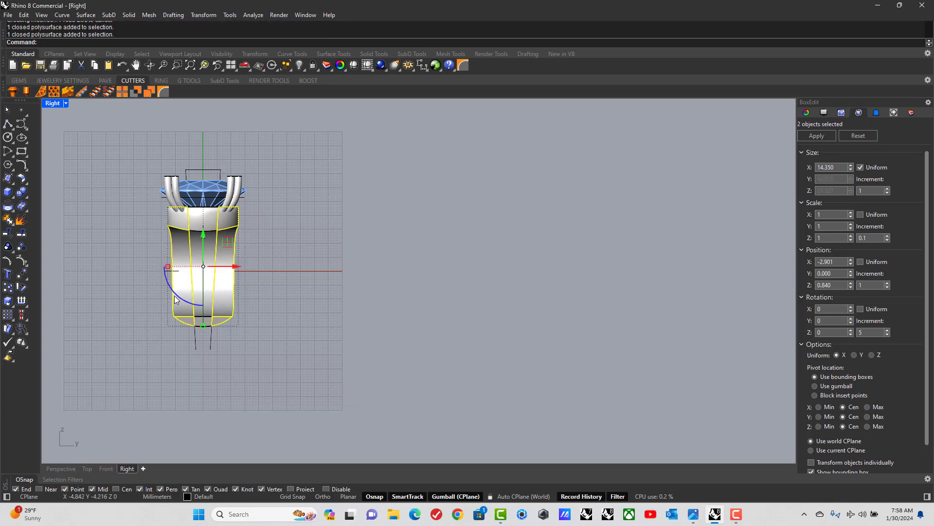
key("Delete")
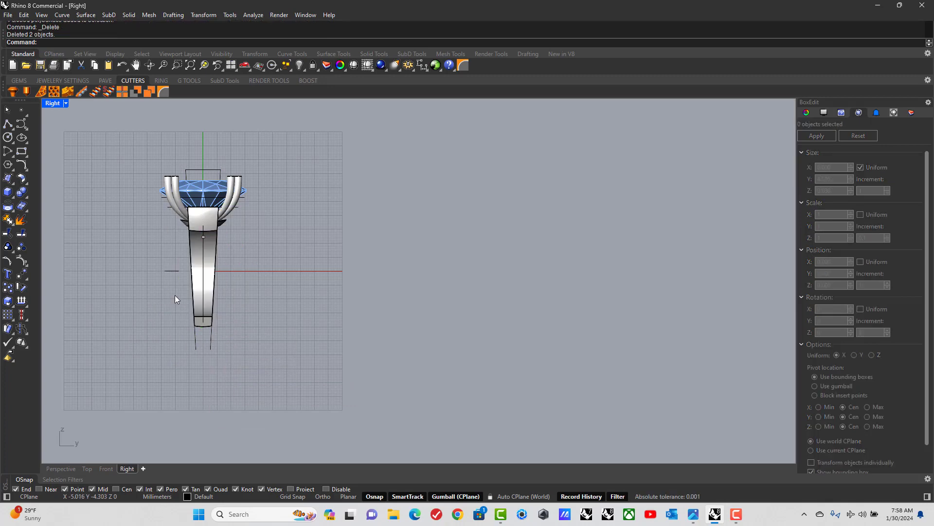
Try isolating the tapered shank with the two ring circles in the Perspective view, and undo the isolation.
double_click(44, 106)
double_click(431, 104)
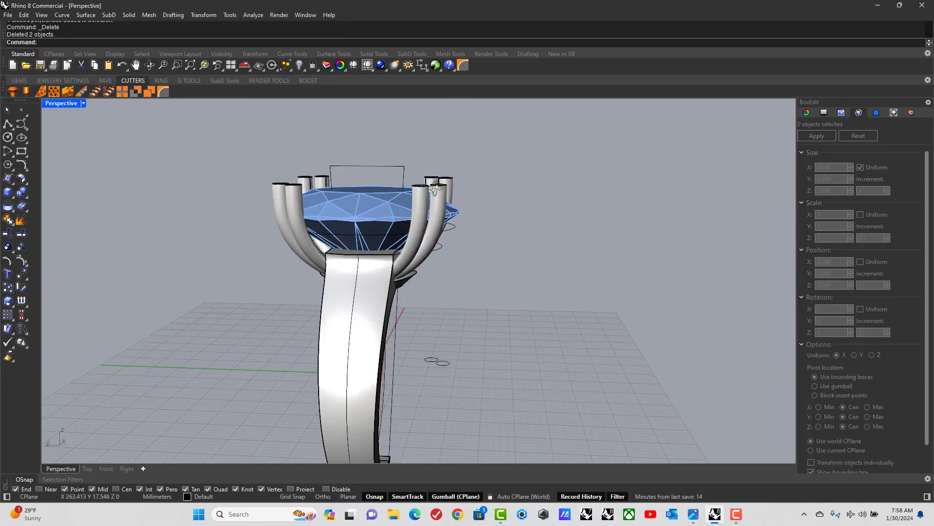
right_click_drag(435, 189, 349, 204)
left_click(280, 312)
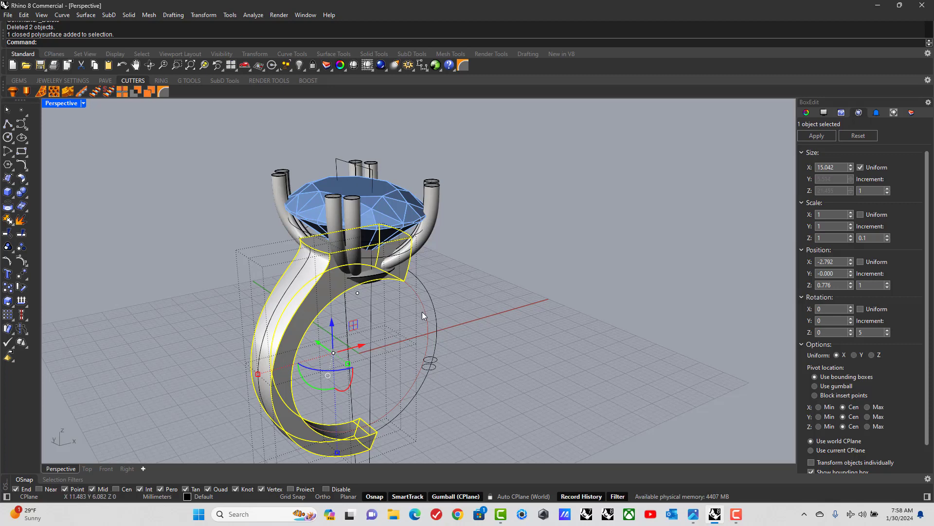
right_click_drag(422, 312, 442, 316)
scroll(442, 317, "up", 3)
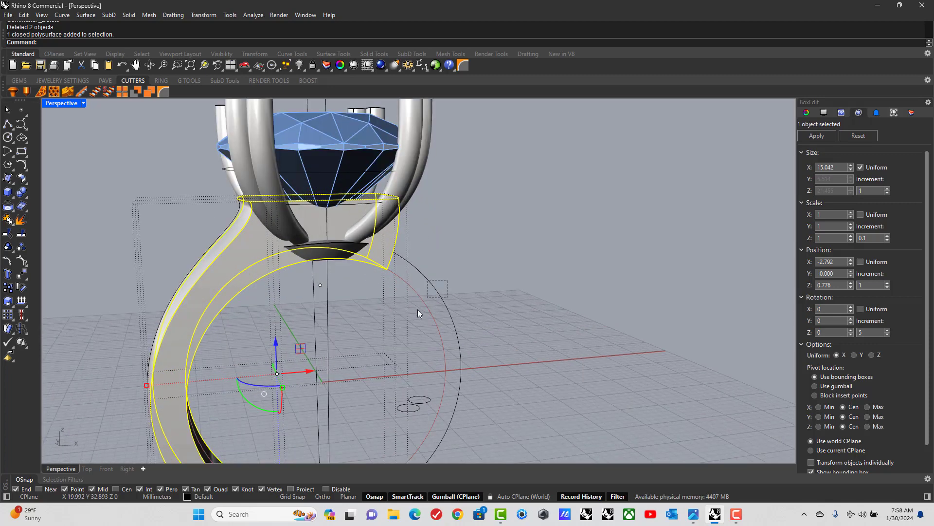
left_click(460, 311, "shift")
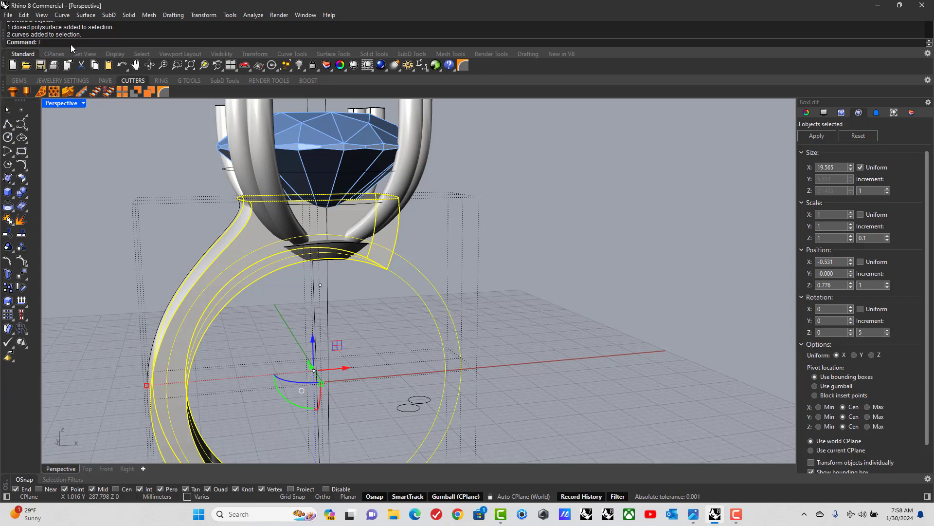
type("Isolate")
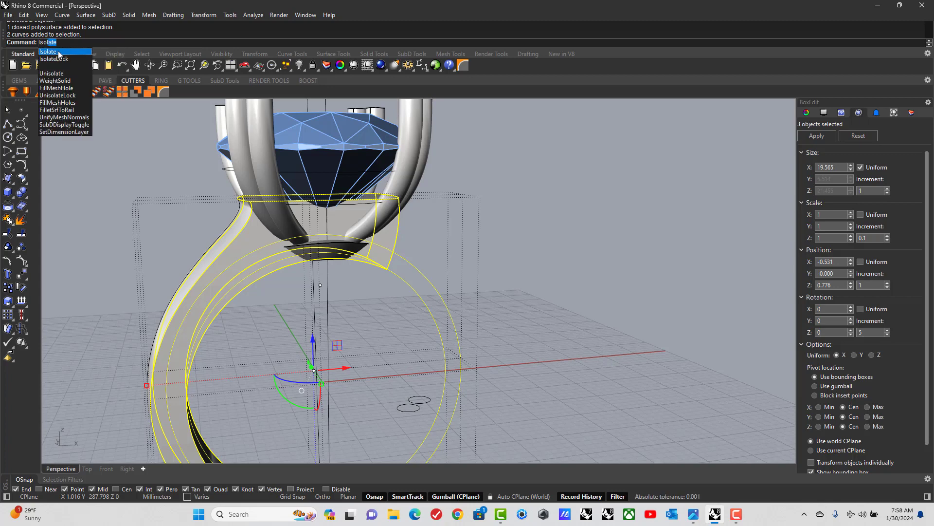
key("Return")
double_click(52, 103)
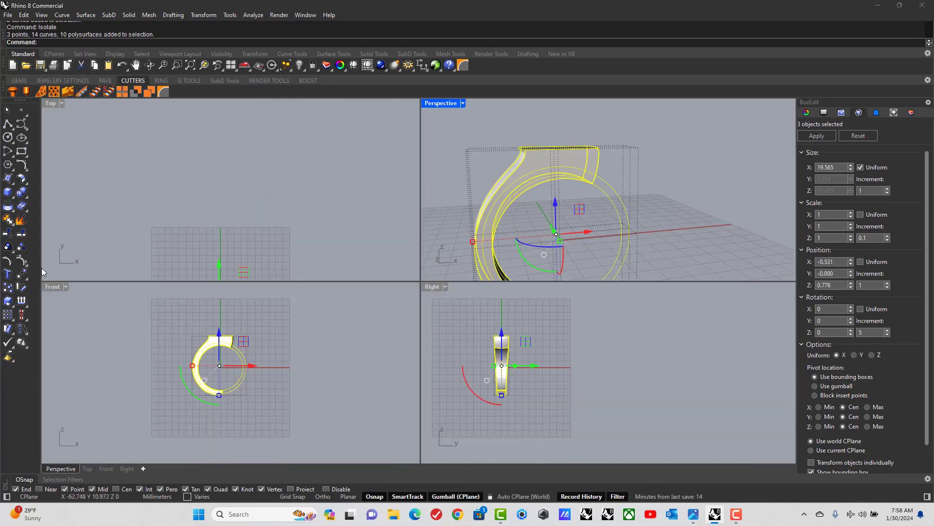
left_click(103, 294)
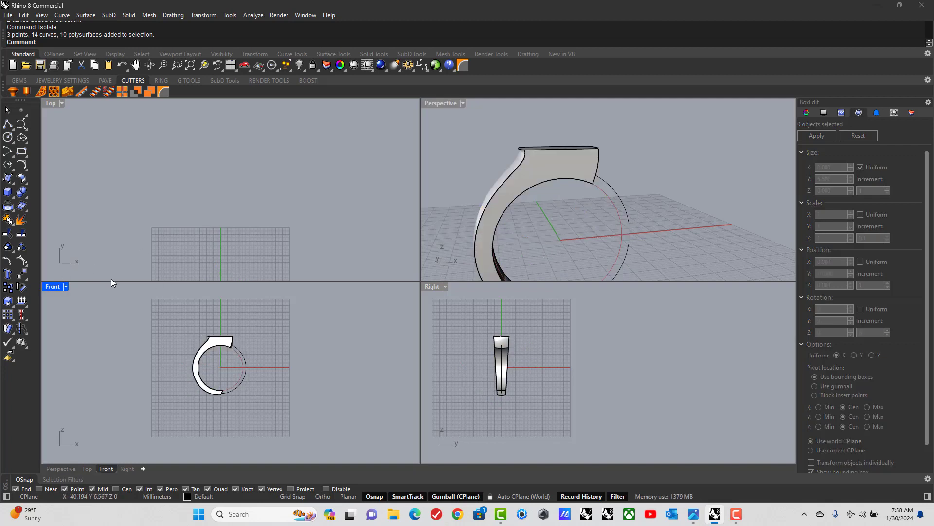
key("ctrl+z")
Maximize the Front view and hide the tapered shank solid.
double_click(54, 287)
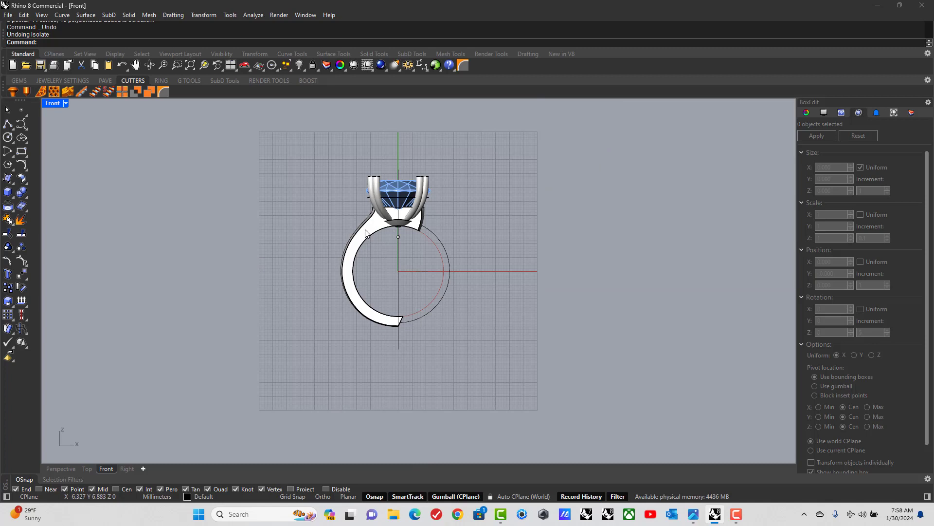
scroll(385, 227, "up", 3)
scroll(386, 223, "up", 2)
left_click(330, 243)
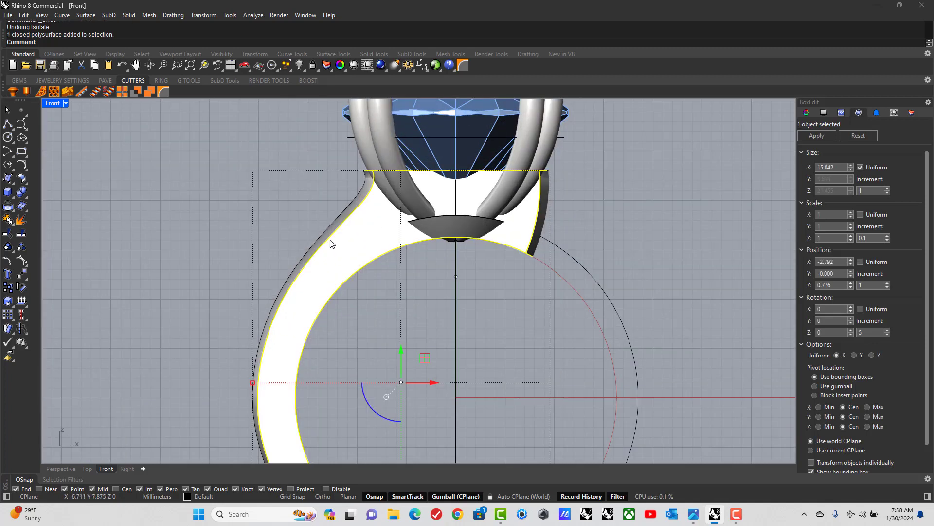
left_click(300, 66)
Offset the outer shank profile curve inward by 1.7 mm.
left_click(365, 191)
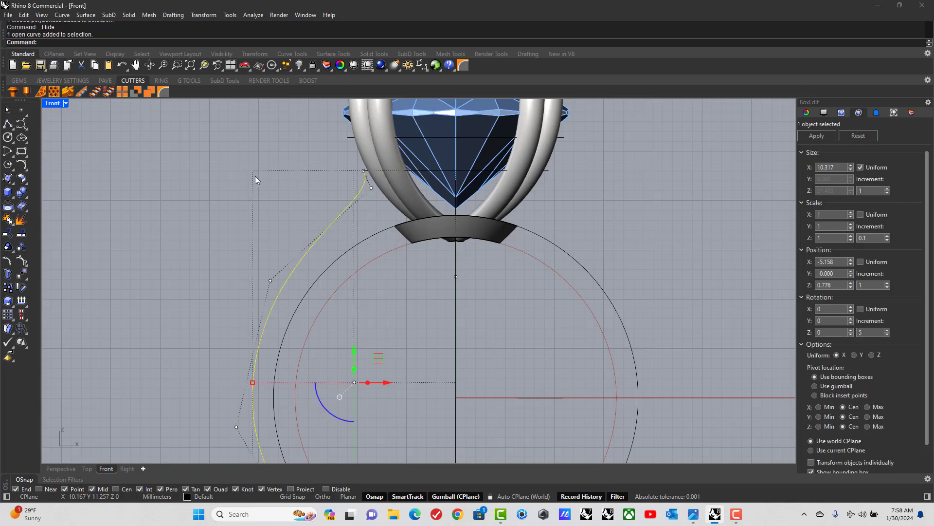
left_click(62, 14)
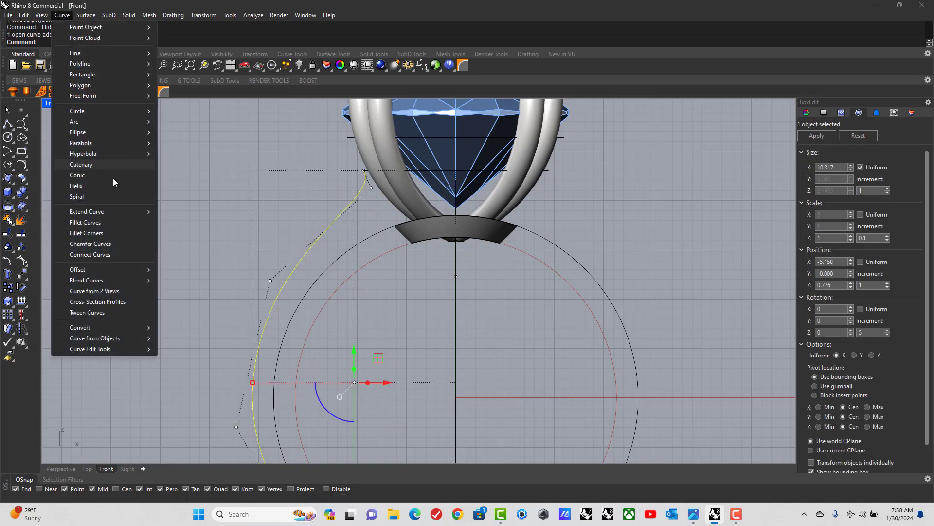
mouse_move(100, 268)
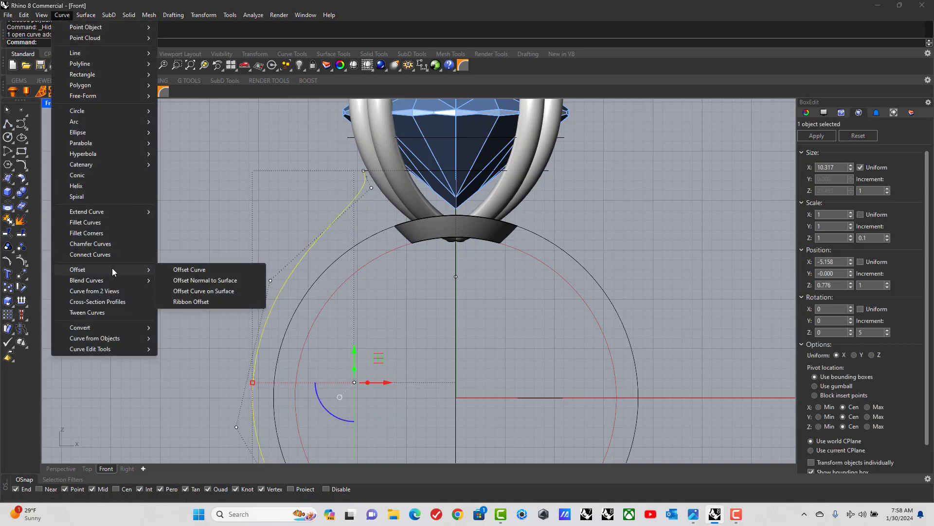
left_click(194, 269)
left_click(68, 43)
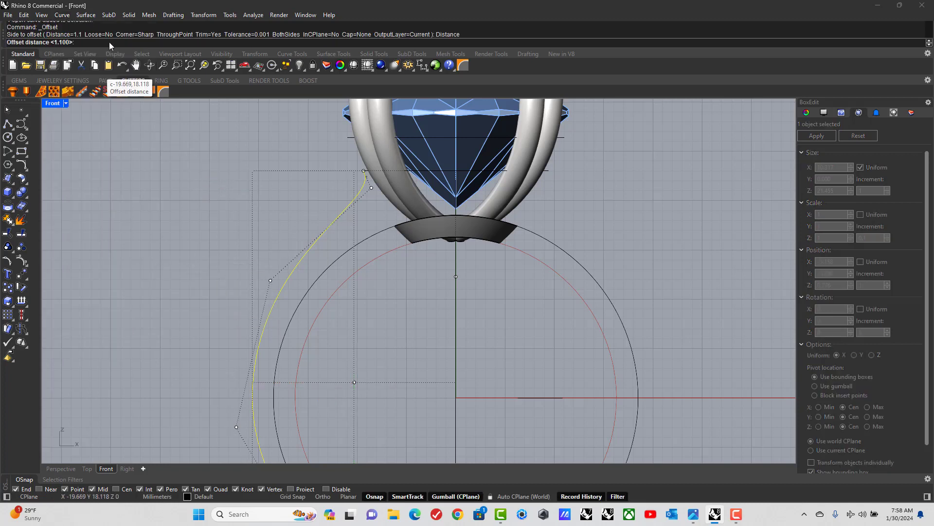
type("1")
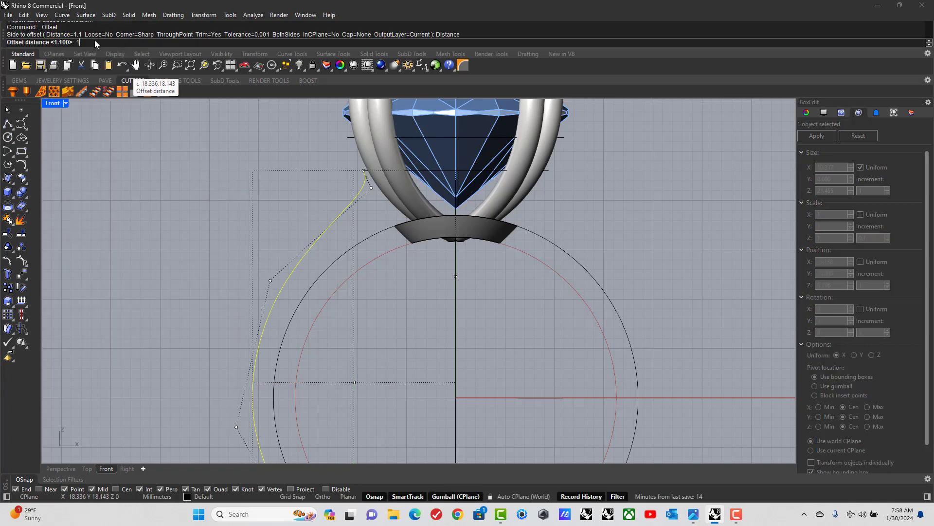
type(".7")
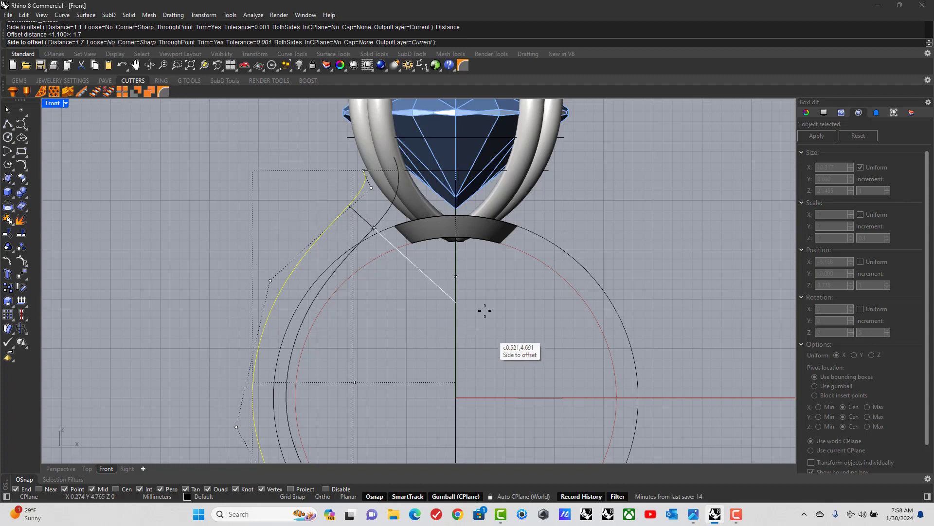
left_click(418, 299)
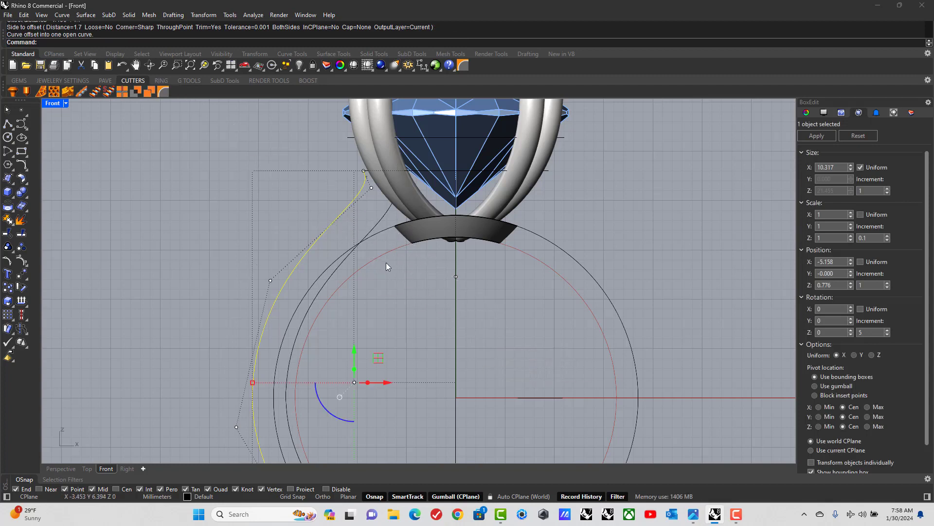
Mirror the inner offset profile curve across the Y axis, keeping the original.
left_click(382, 224)
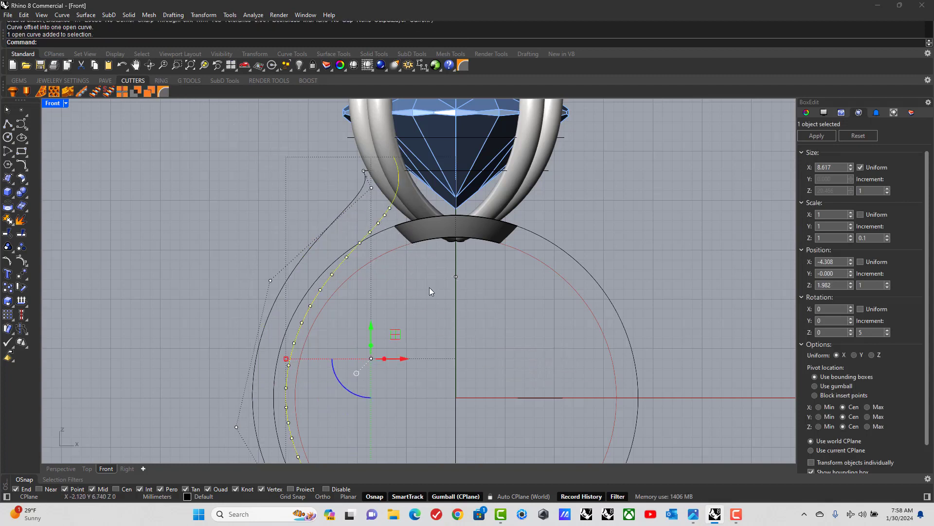
left_click(212, 18)
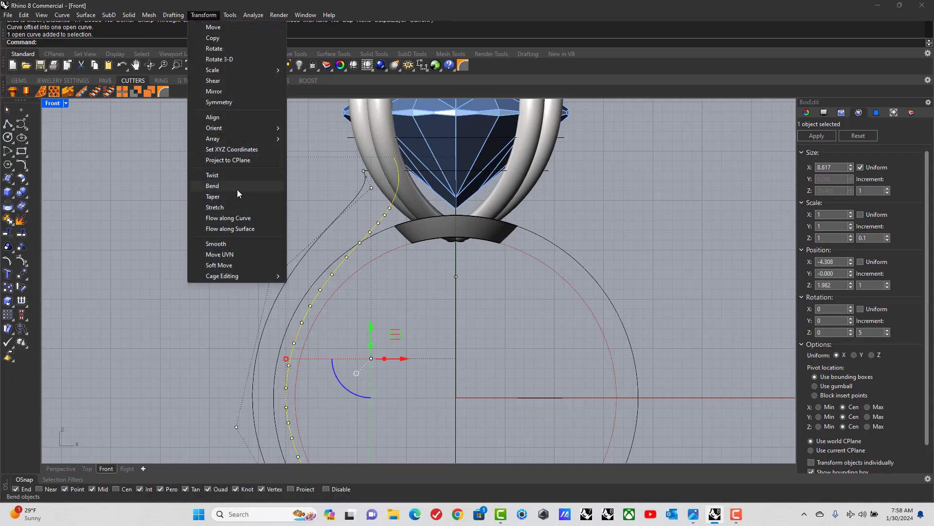
mouse_move(234, 135)
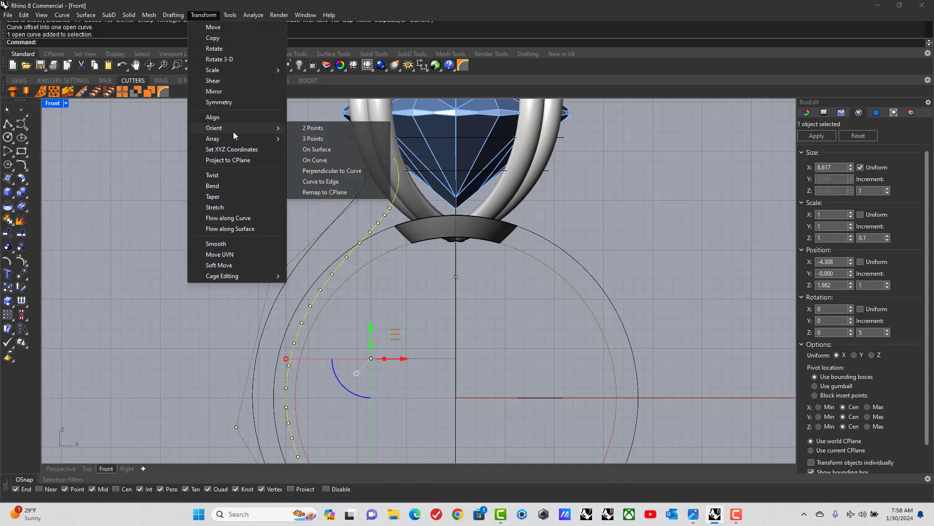
left_click(235, 92)
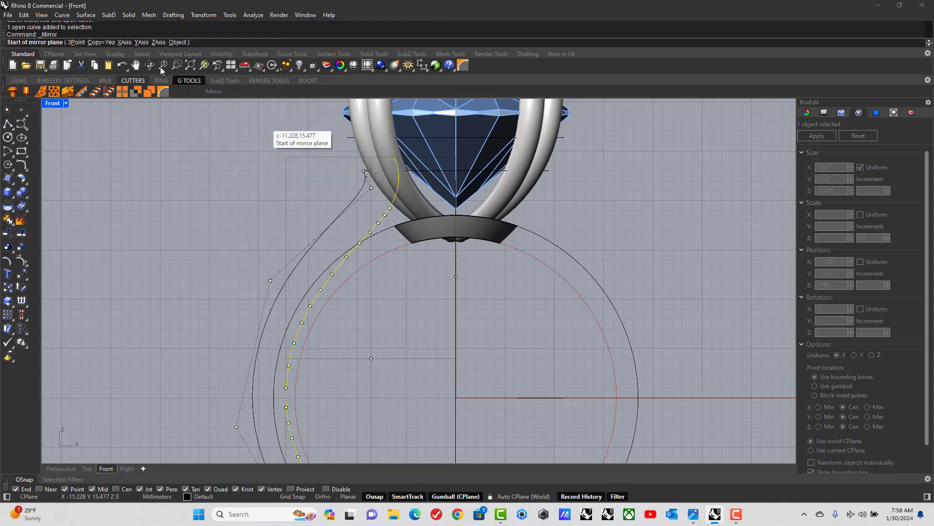
left_click(141, 43)
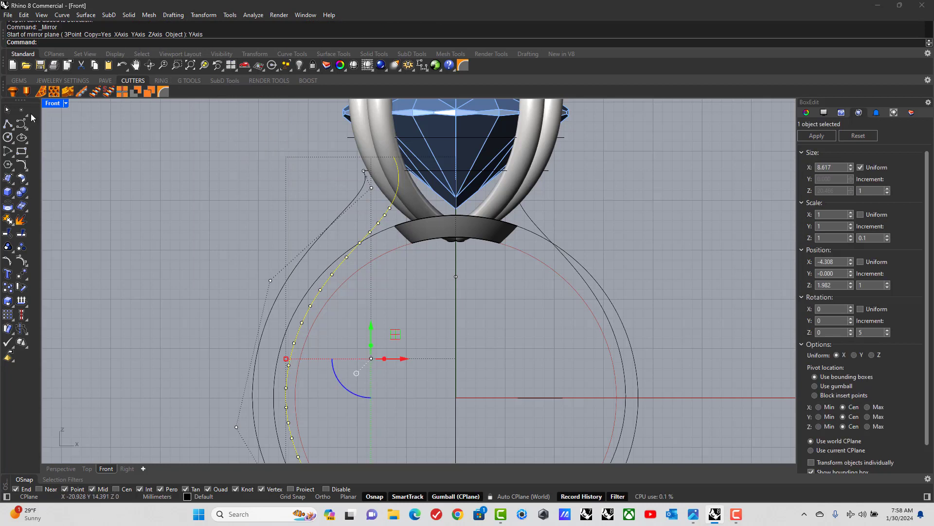
Draw a horizontal polyline about 12.5 mm long from the upper end of the outer shank profile across the head.
left_click(8, 125)
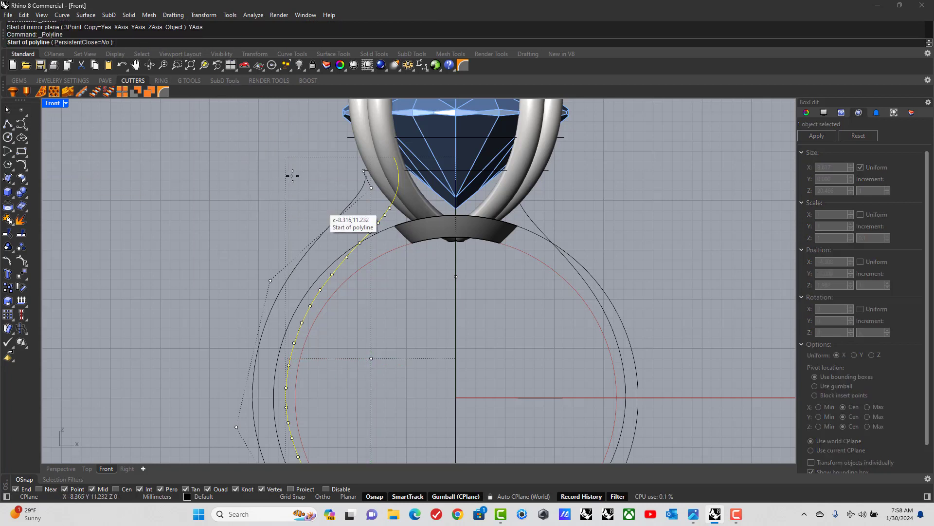
scroll(334, 167, "up", 2)
left_click(343, 164)
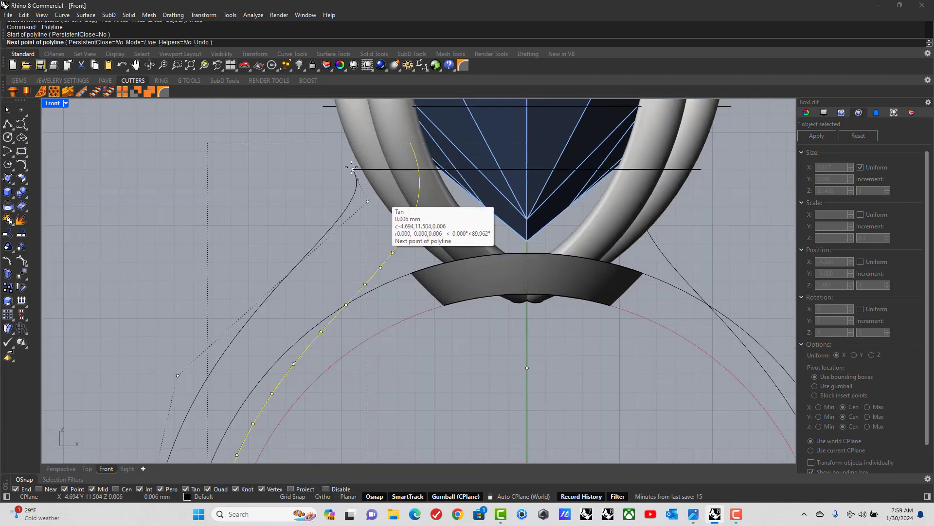
scroll(288, 147, "down", 1)
left_click(635, 185)
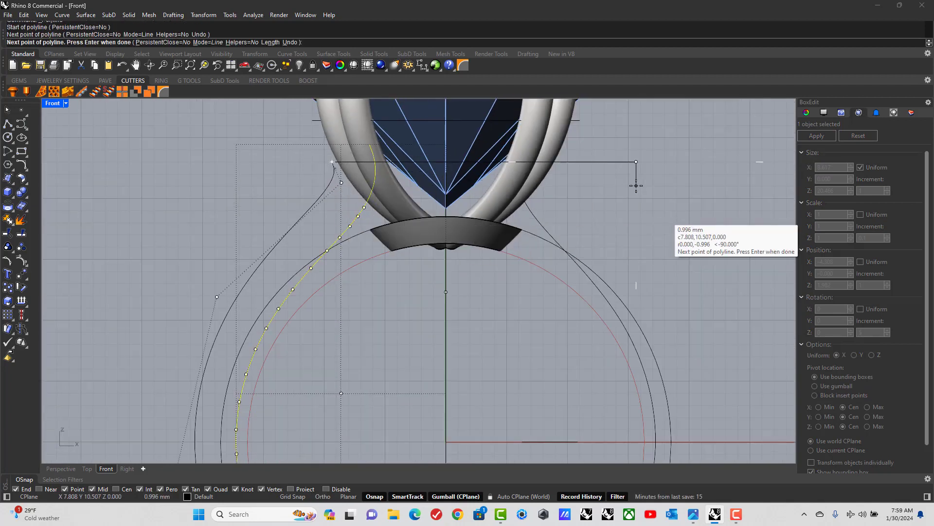
key("Return")
Use CurveBoolean on the horizontal line, both offset curves and outer ring circle to create the closed region beneath the stone.
left_click(603, 158)
left_click(603, 161)
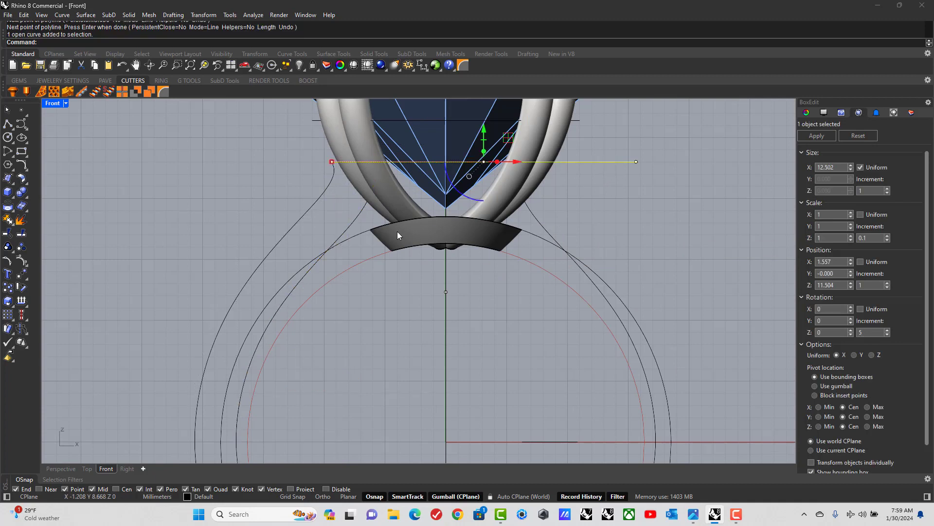
left_click(357, 215, "shift")
left_click(536, 222, "shift")
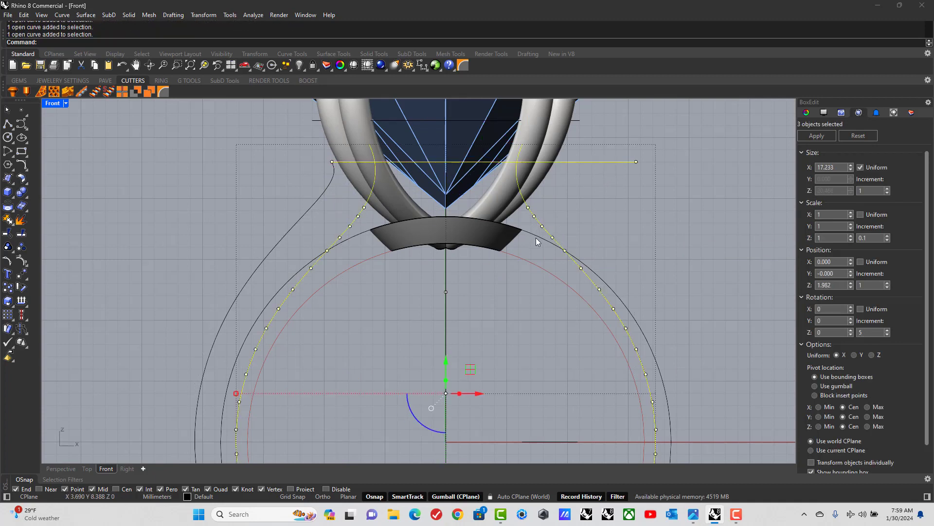
left_click(537, 236, "shift")
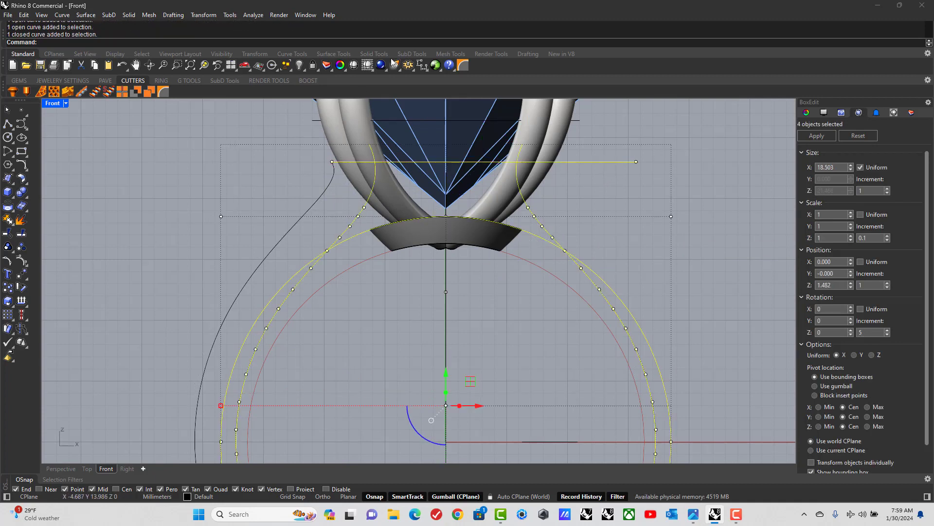
left_click(287, 57)
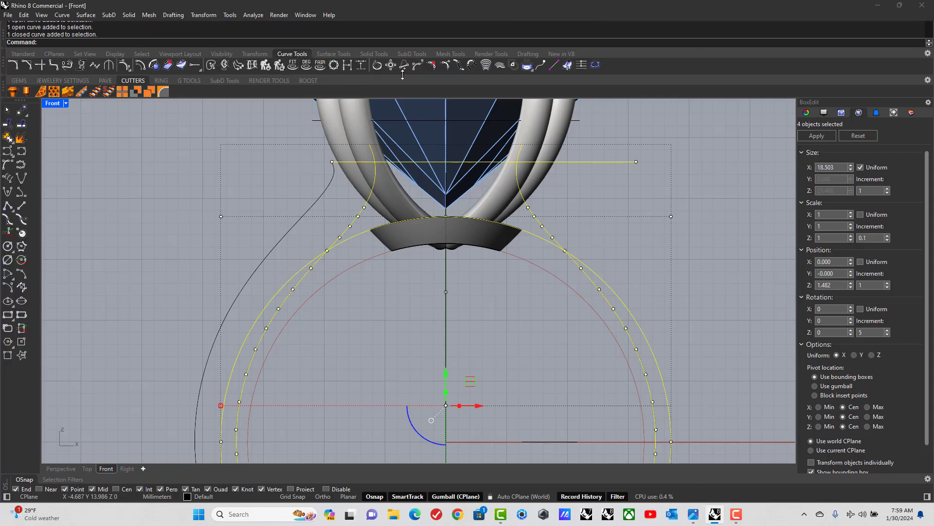
left_click(514, 66)
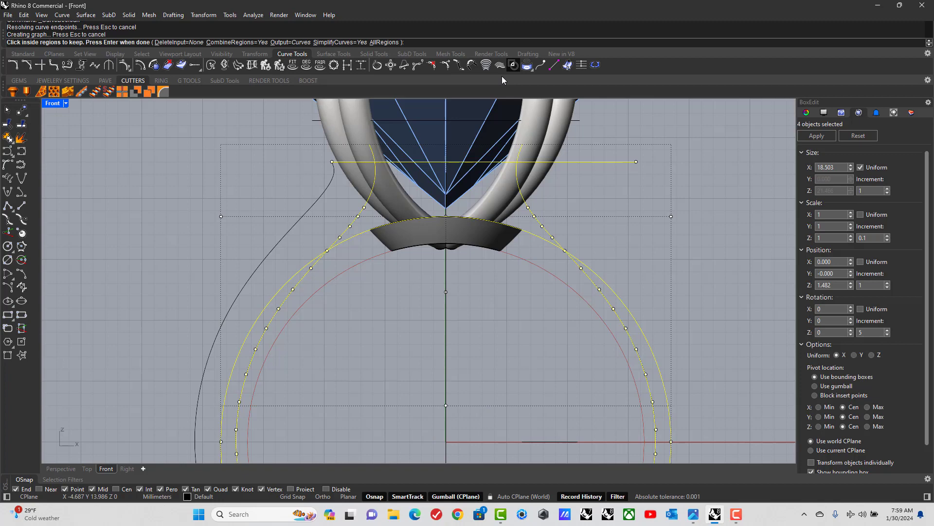
left_click(371, 220)
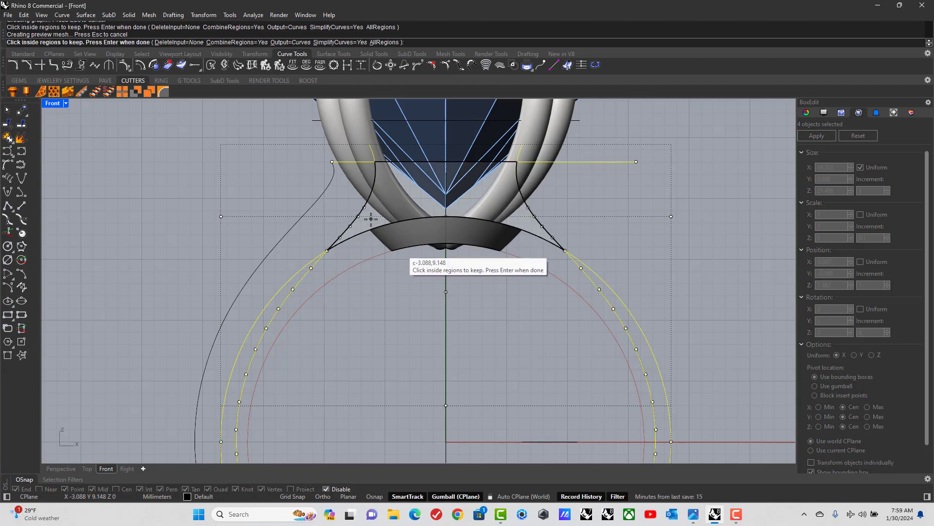
key("Return")
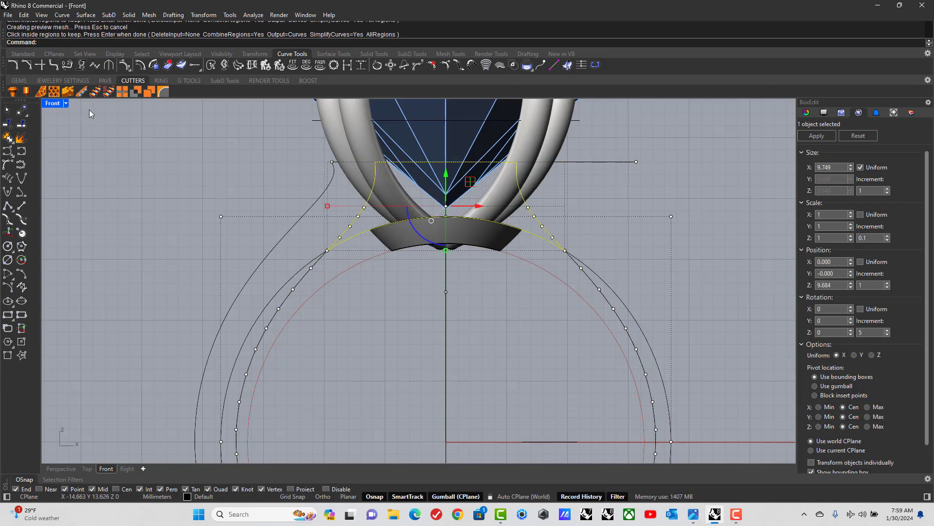
Try extruding the closed region curve through the head in the Perspective view, and delete the extrusion.
double_click(50, 102)
double_click(430, 103)
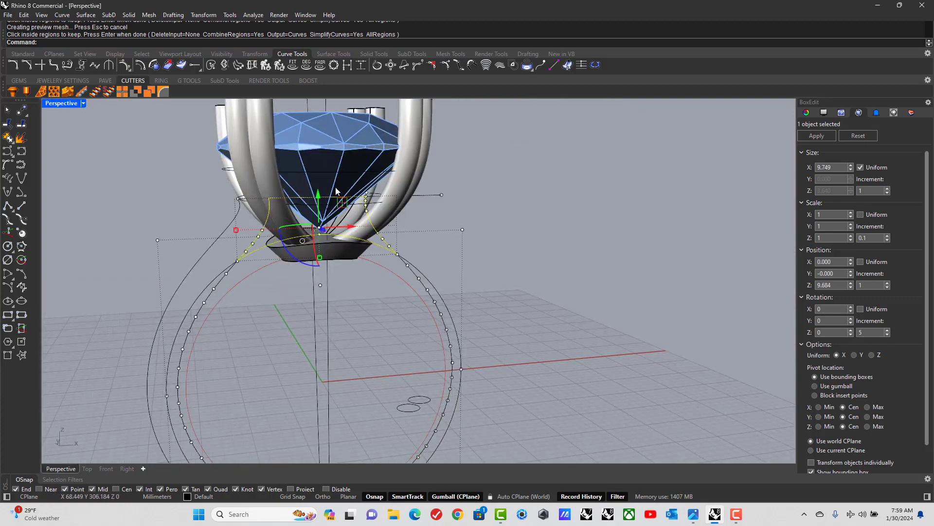
scroll(336, 191, "up", 8)
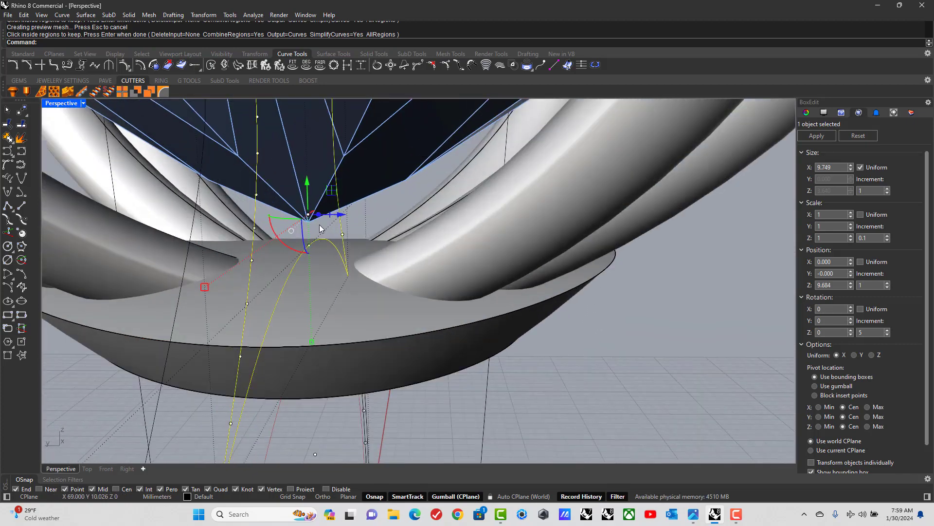
mouse_move(324, 218)
right_mouse_down()
mouse_move(311, 228)
mouse_move(320, 226)
right_mouse_up()
left_click_drag(319, 219, 735, 319)
type("zs")
key("Return")
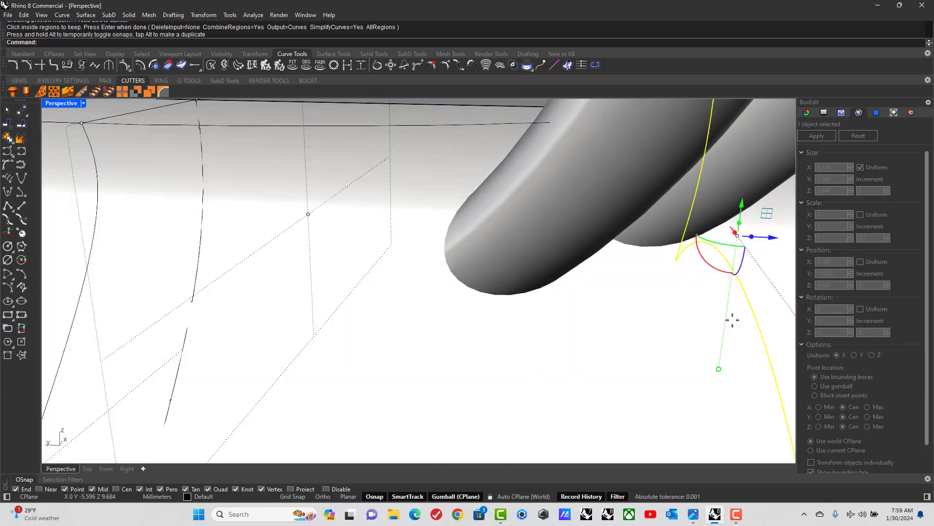
key("Escape")
right_click_drag(280, 291, 213, 273)
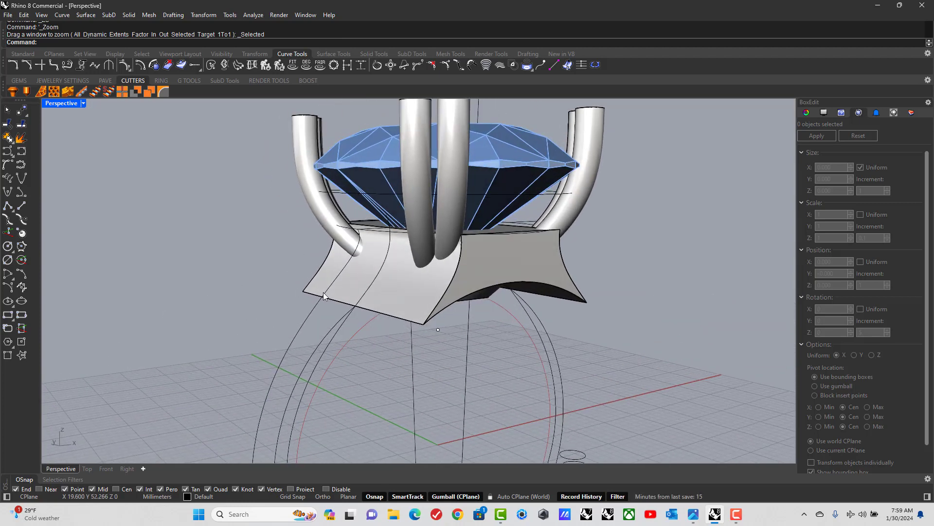
left_click(407, 297)
key("Delete")
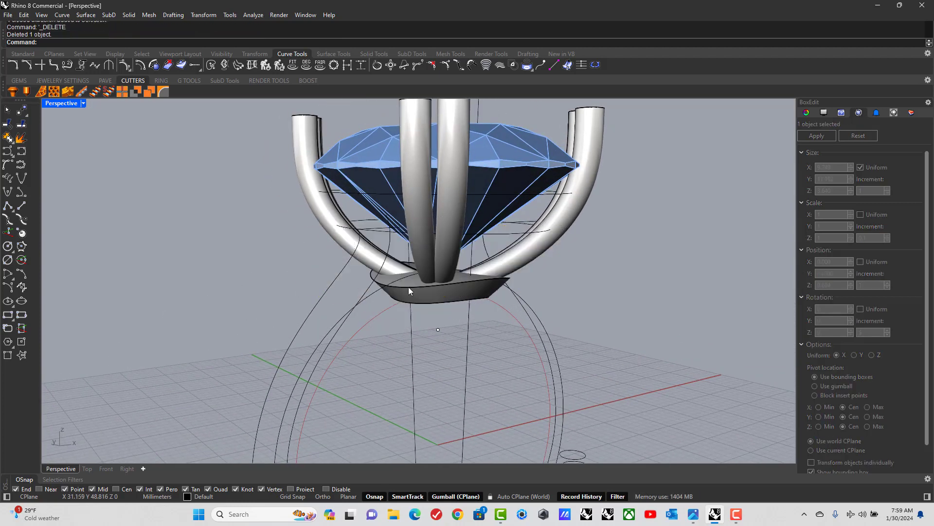
Extrude the closed region curve to both sides as an open surface with Solid=No, extending past the shank's width.
scroll(408, 287, "up", 5)
left_click(381, 214)
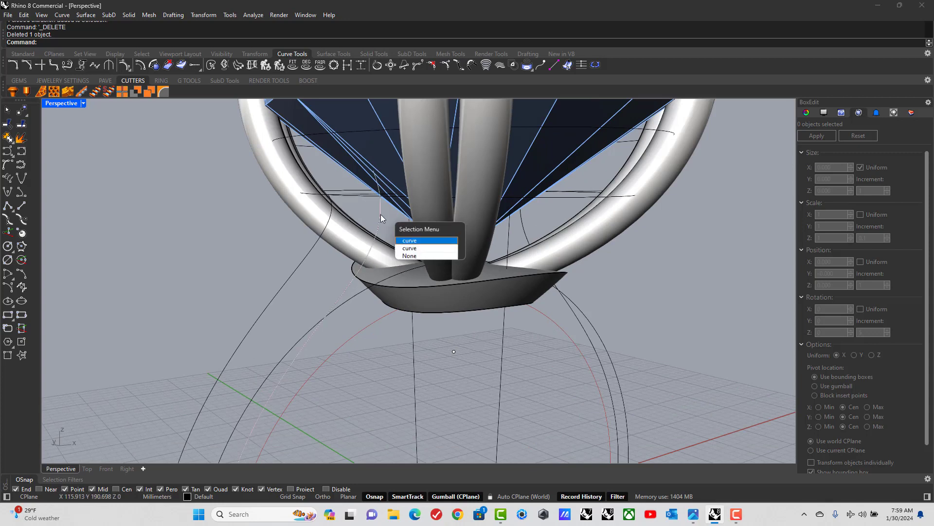
left_click(415, 254)
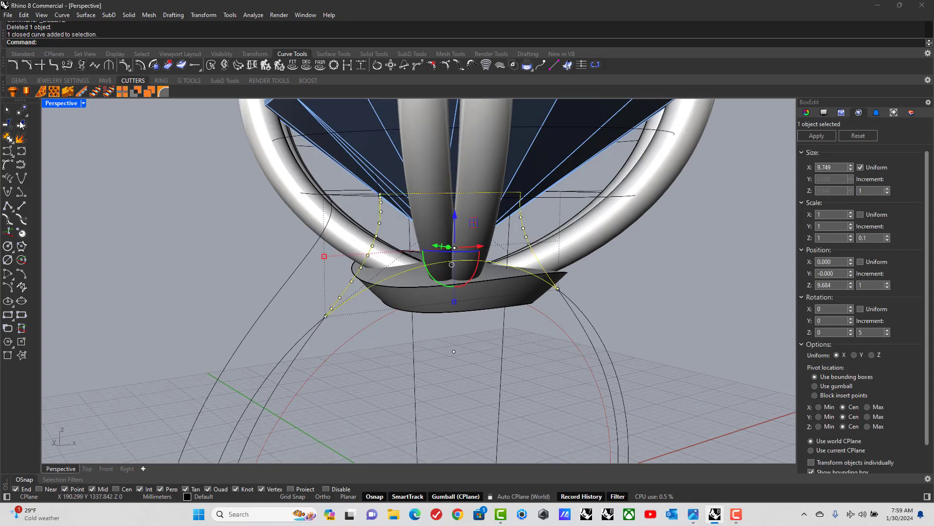
left_click(19, 55)
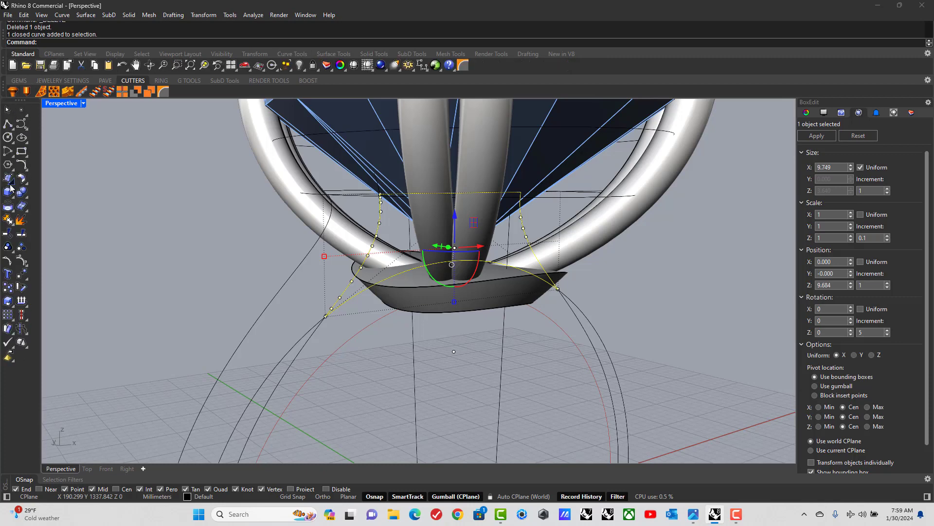
left_click(12, 183)
left_click(10, 224)
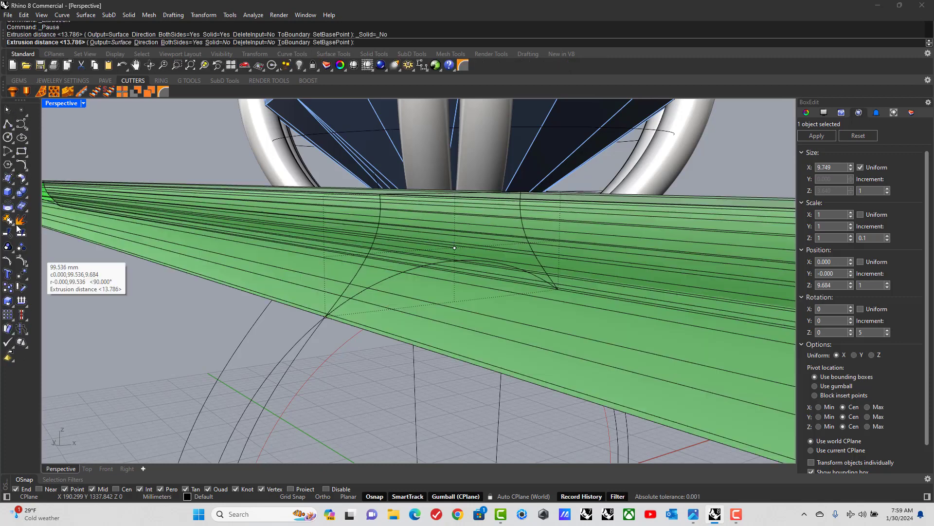
left_click(287, 254)
scroll(288, 253, "down", 3)
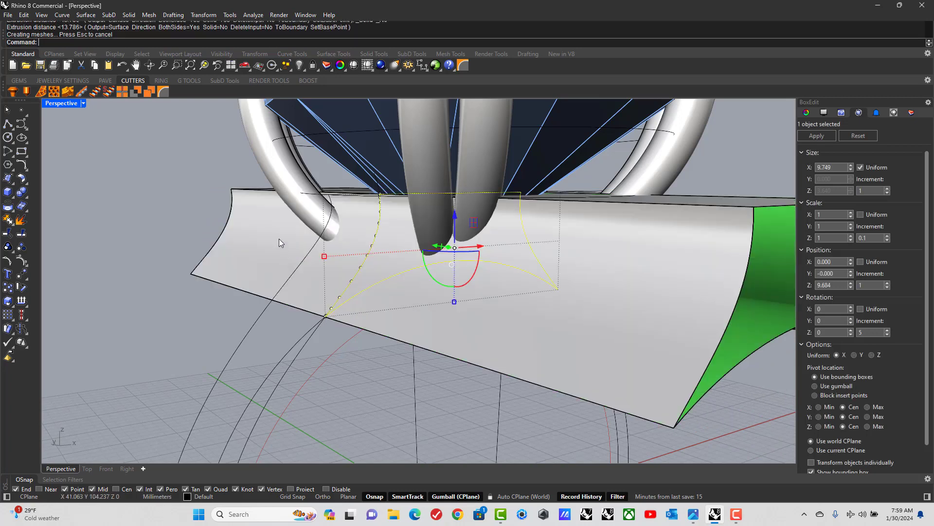
right_click_drag(279, 239, 408, 272)
key("Escape")
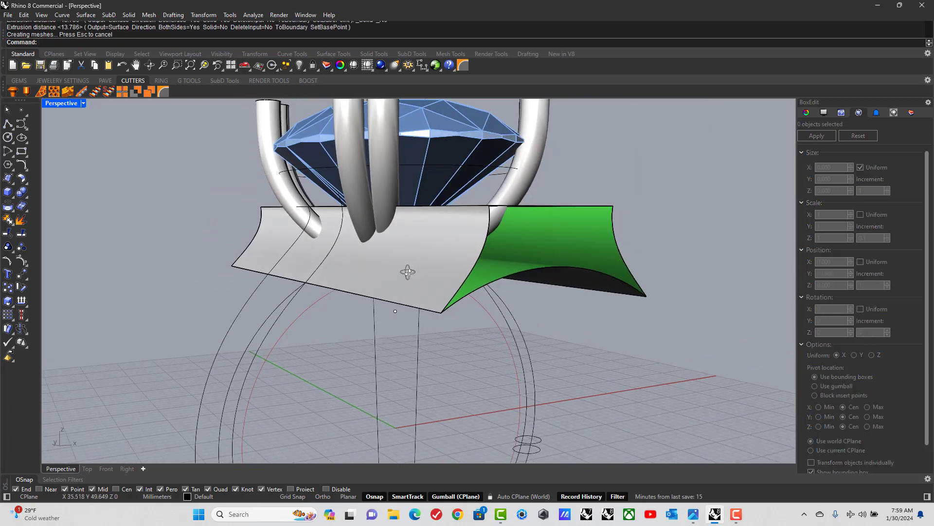
Show the hidden objects and subtract the extruded surface from the shank with BooleanDifference.
right_click(296, 63)
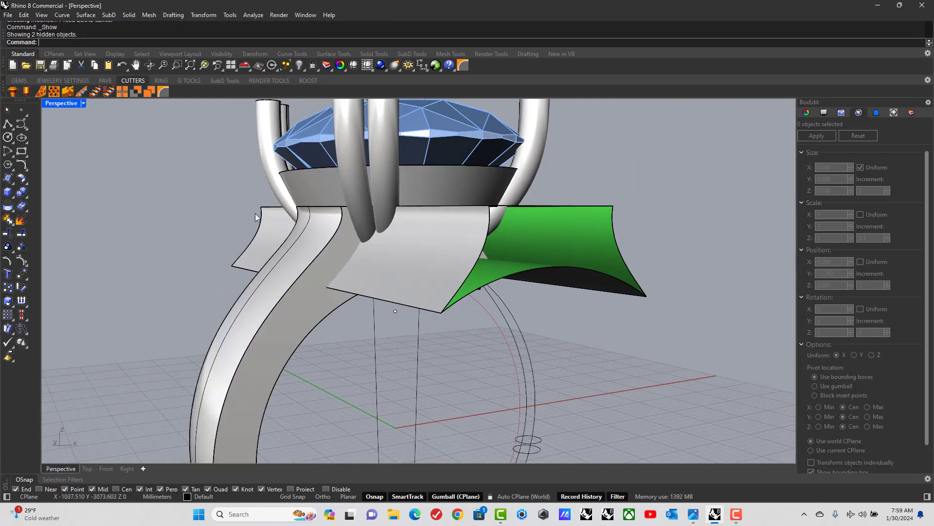
right_click_drag(311, 255, 292, 296)
left_click(293, 297)
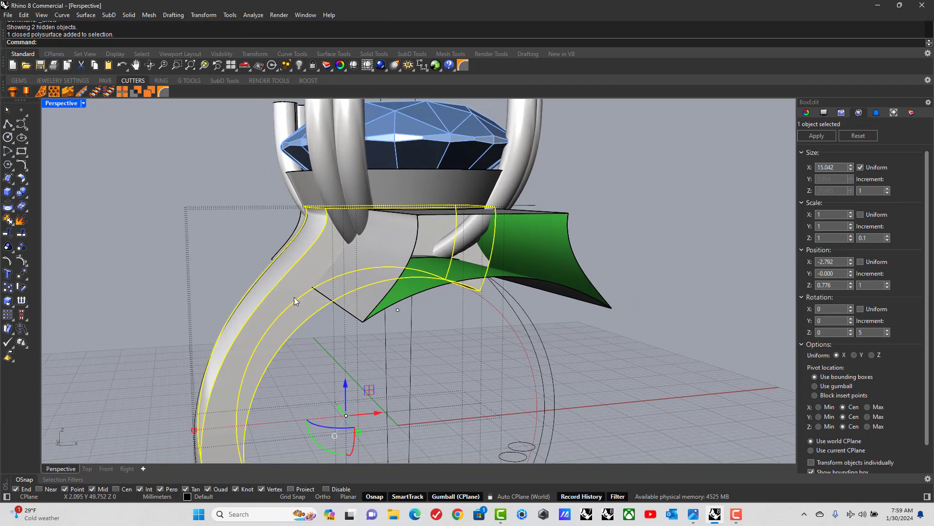
key("Return")
left_click(544, 263)
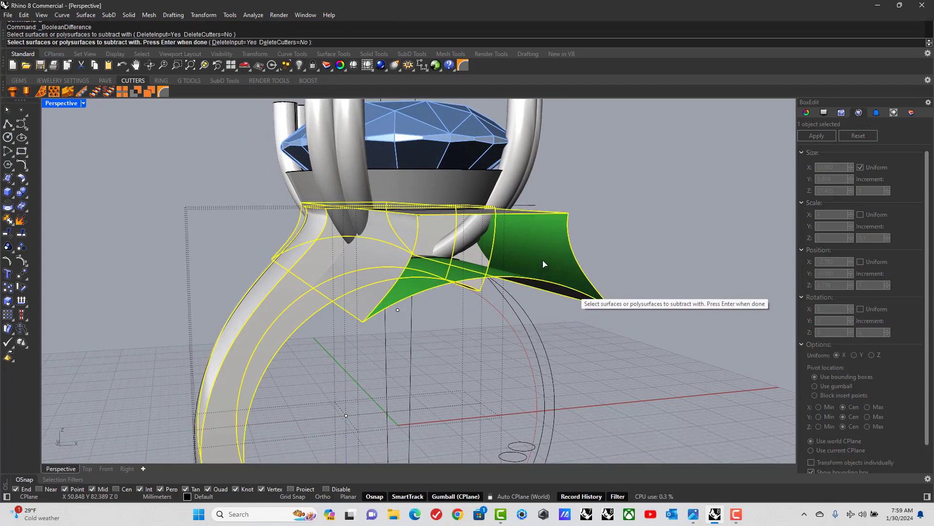
key("Return")
Delete the leftover extruded cutter surface beneath the stone.
left_click(577, 271)
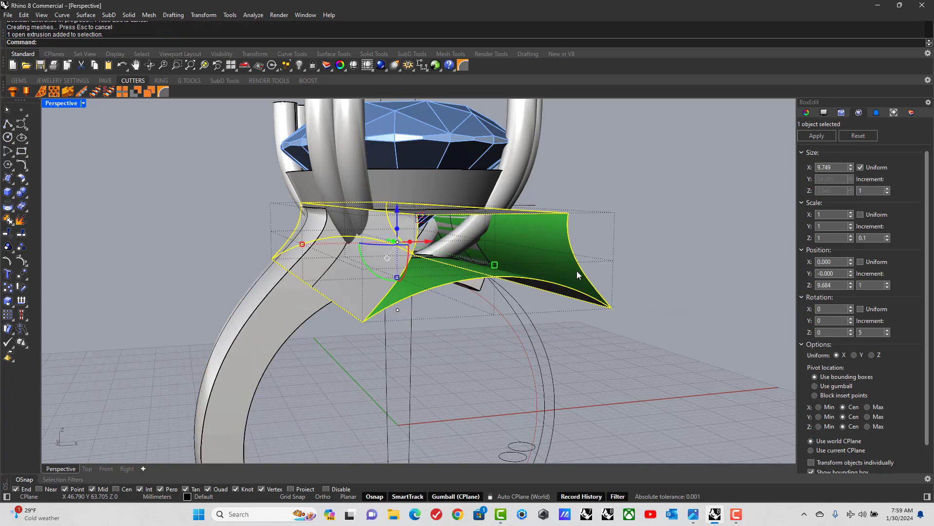
key("Delete")
right_click_drag(574, 271, 396, 249)
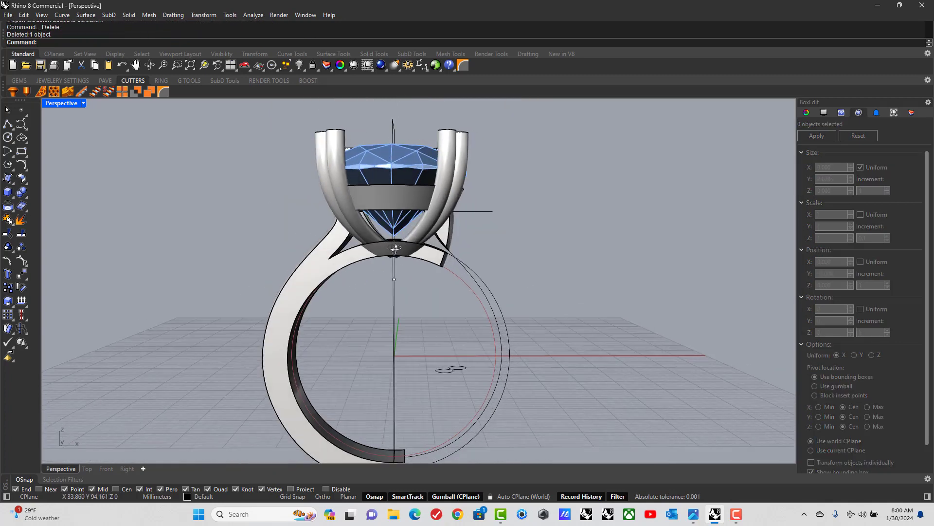
In the Front view, draw a vertical polyline about 64 mm straight down from the origin with Ortho on.
double_click(62, 104)
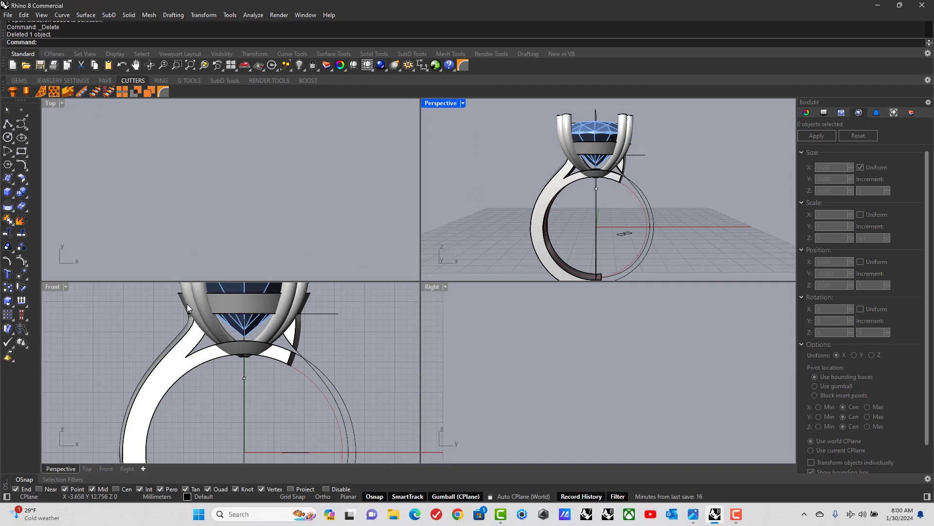
double_click(58, 287)
scroll(292, 233, "down", 5)
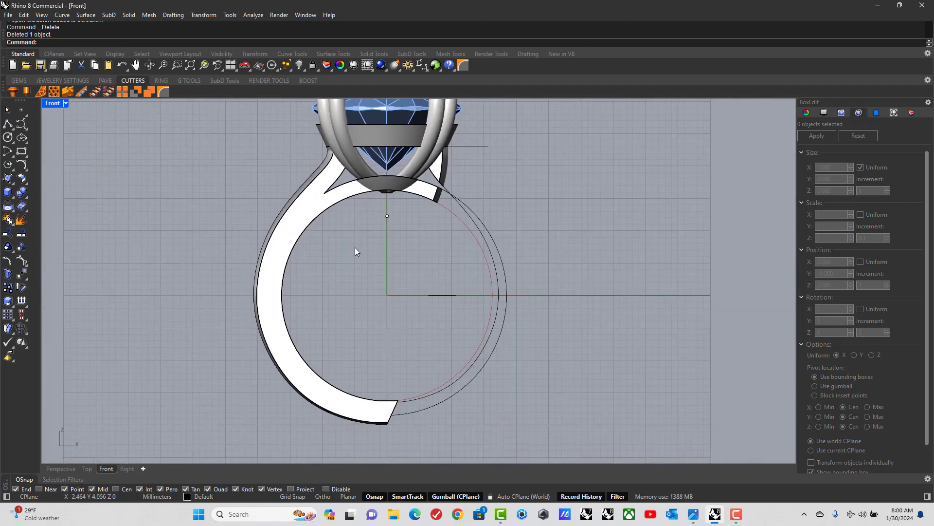
scroll(366, 273, "up", 2)
left_click(382, 426)
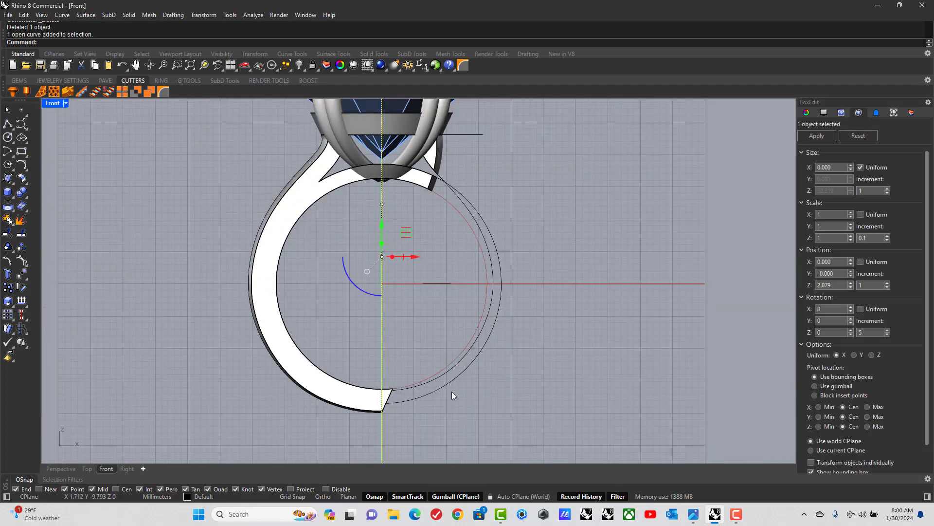
key("Escape")
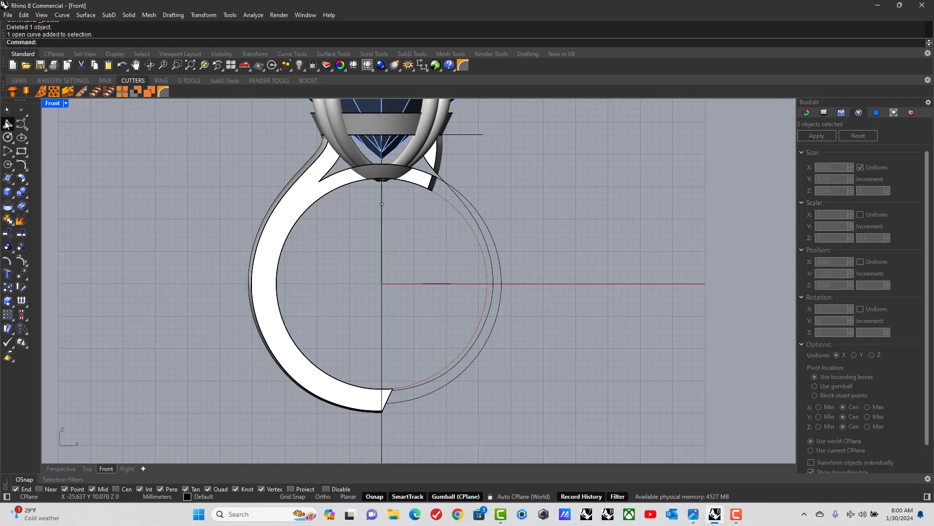
left_click(8, 124)
scroll(214, 177, "down", 4)
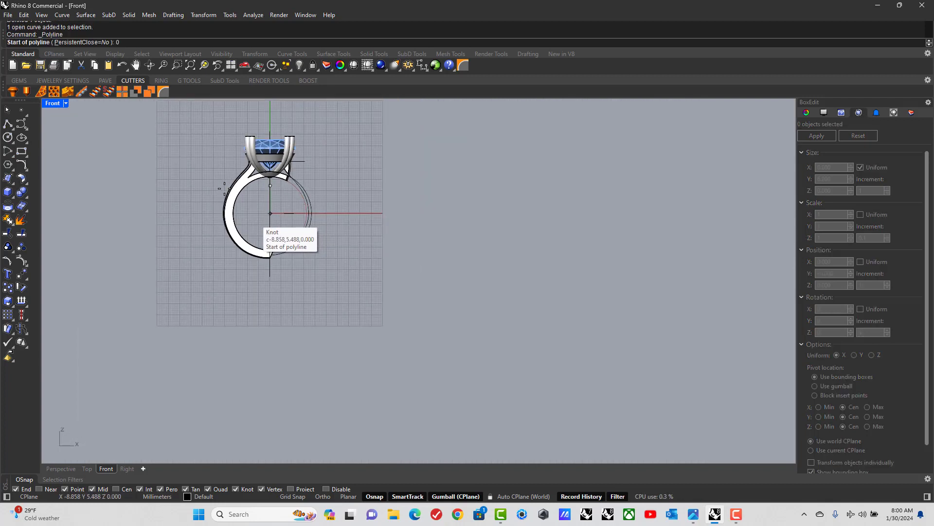
left_click(224, 189)
scroll(229, 190, "down", 3)
key("F8")
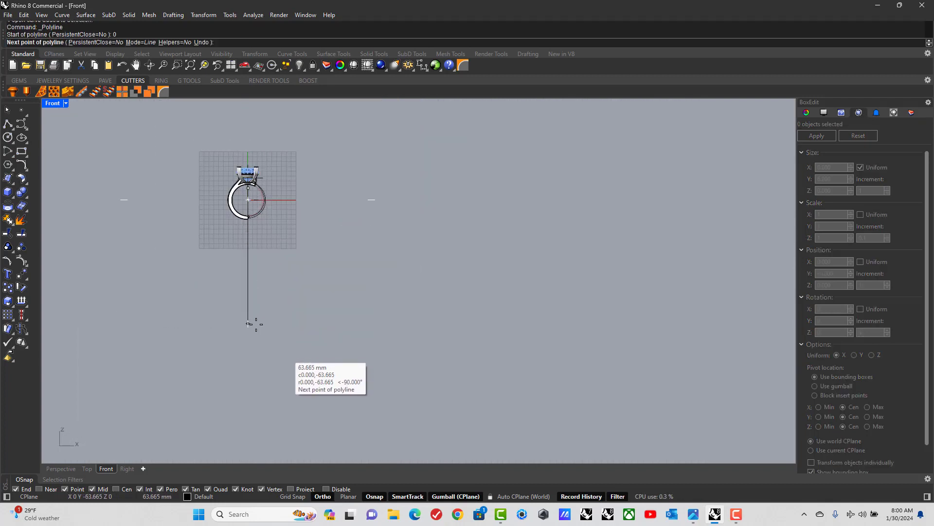
left_click(248, 324)
key("Return")
Move the vertical line straight up so it runs through the entire ring from above the head to below the shank.
left_click(249, 273)
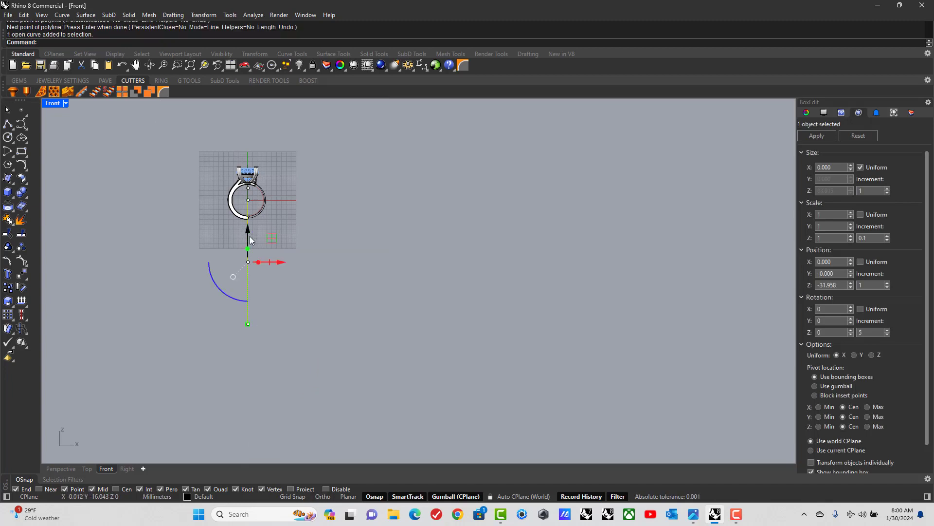
left_click_drag(250, 235, 249, 188)
left_click(168, 188)
scroll(220, 211, "up", 3)
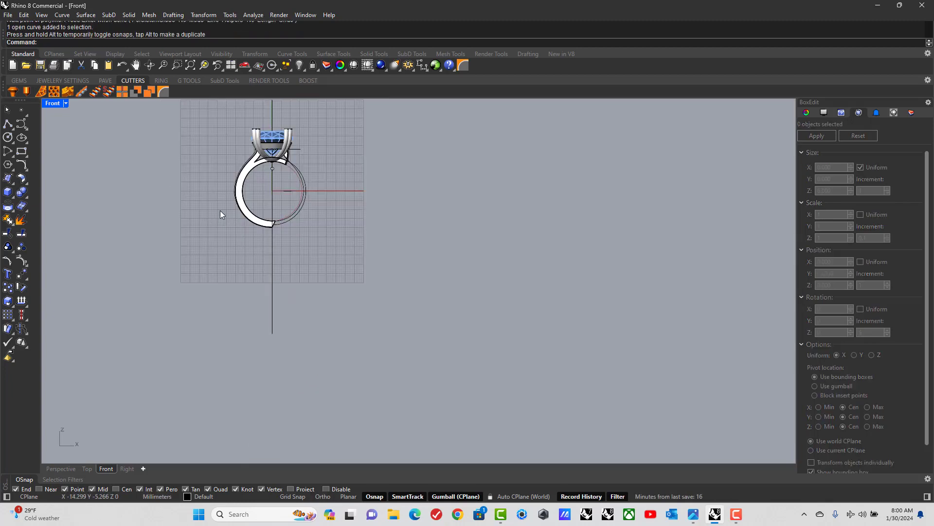
Split the shank with WireCut using the vertical line as cutting curve, cutting fully through and keeping all pieces.
left_click(238, 190)
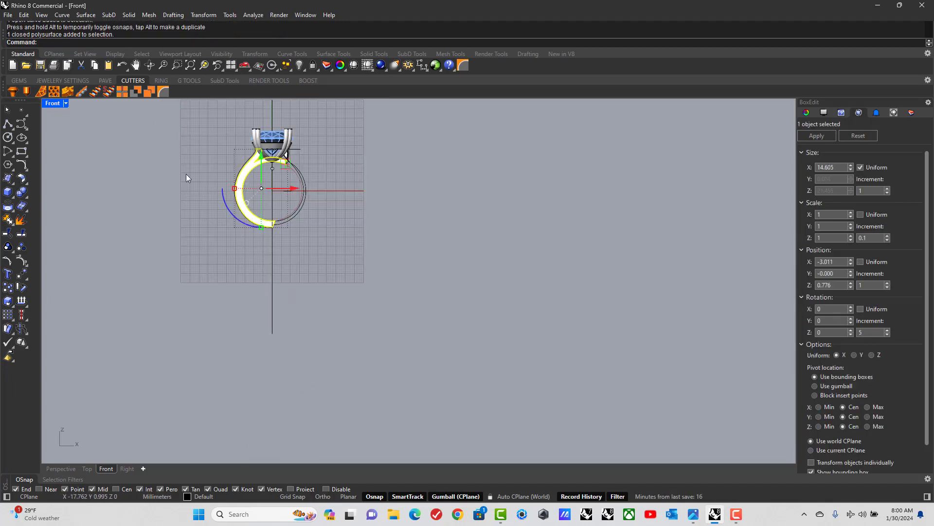
right_click(86, 42)
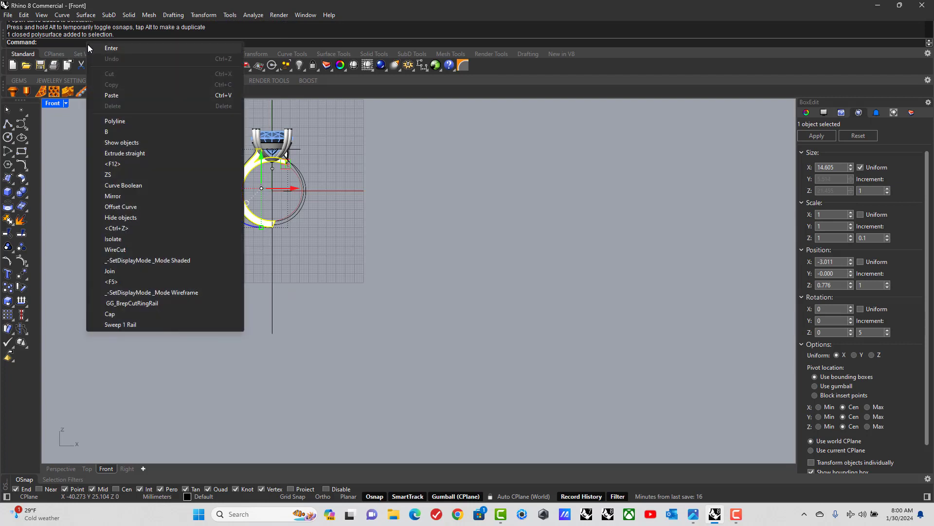
left_click(122, 248)
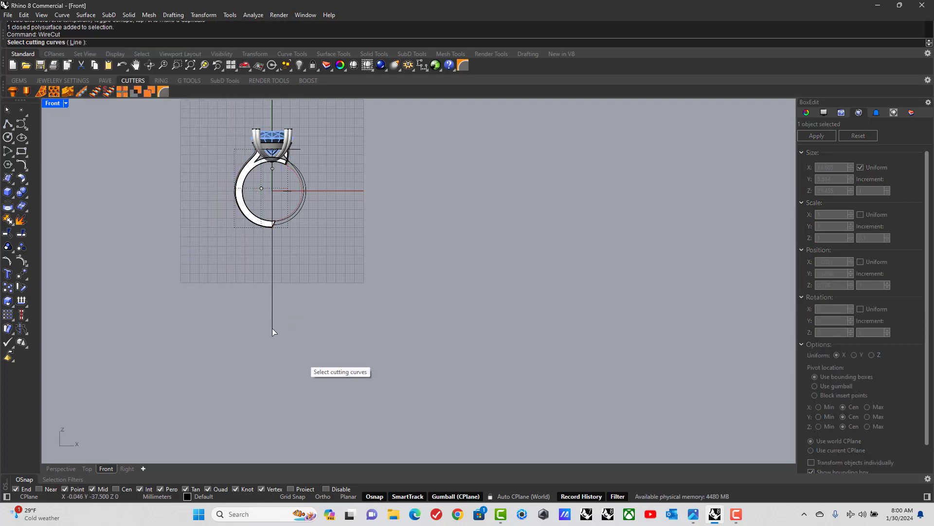
left_click(272, 328)
key("Return")
key("Return")
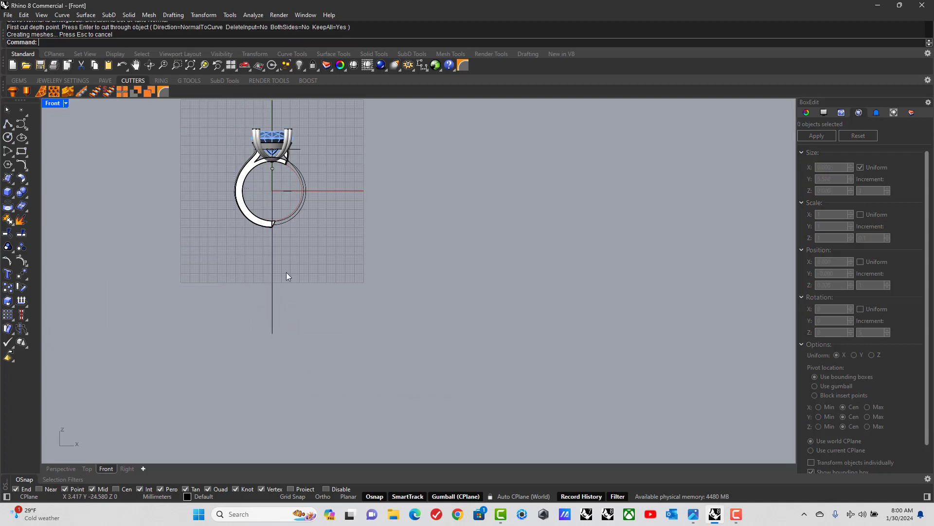
Delete the three cut-off shank pieces on the positive X side of the vertical line.
scroll(267, 207, "up", 5)
left_click(290, 220)
scroll(377, 231, "down", 4)
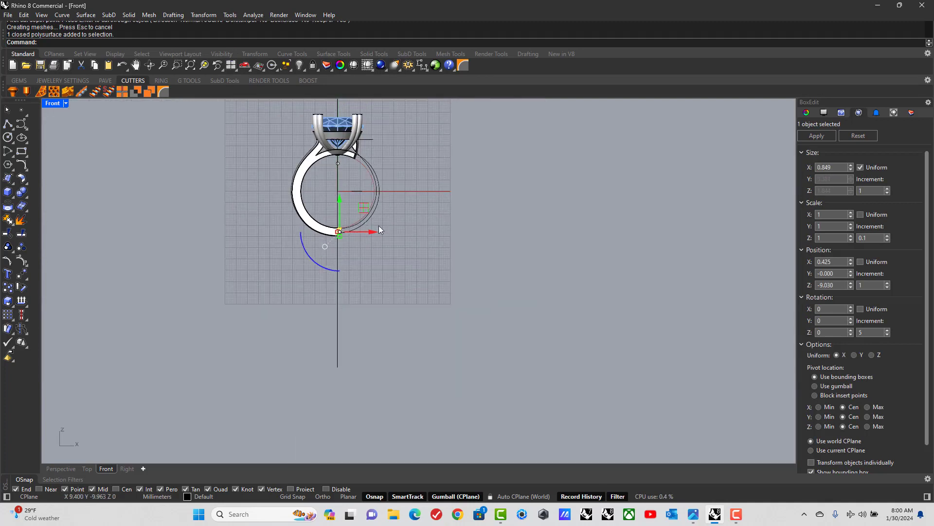
scroll(346, 145, "up", 6)
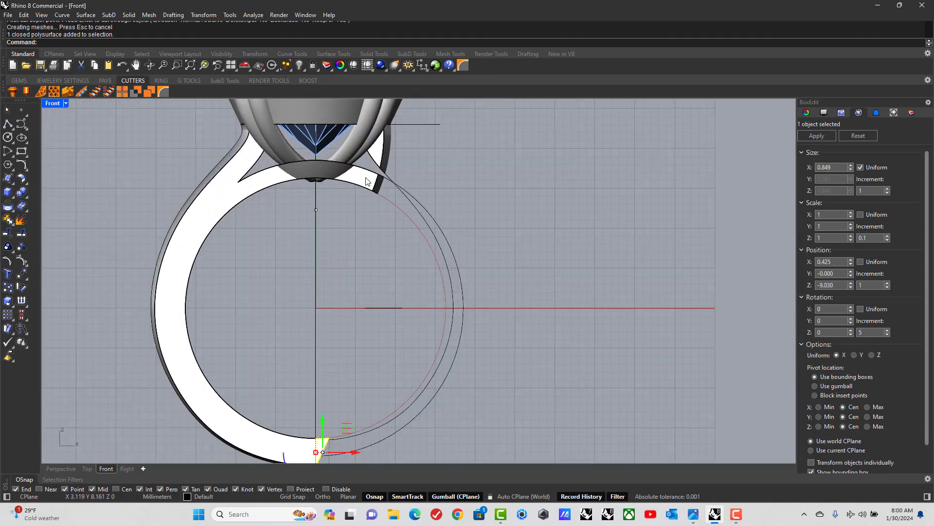
left_click(369, 176, "shift")
left_click(381, 152, "shift")
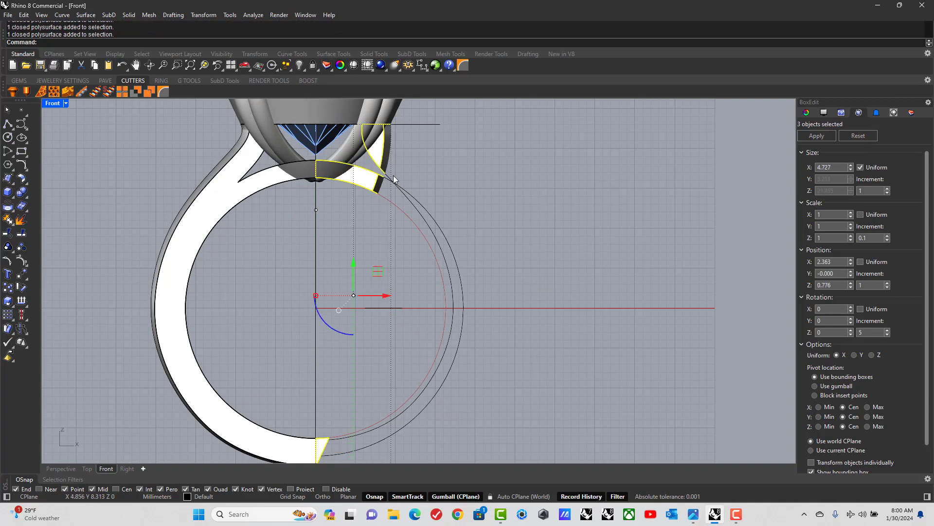
key("Delete")
Mirror a copy of the remaining half shank across the YAxis option to complete the ring.
left_click(223, 207)
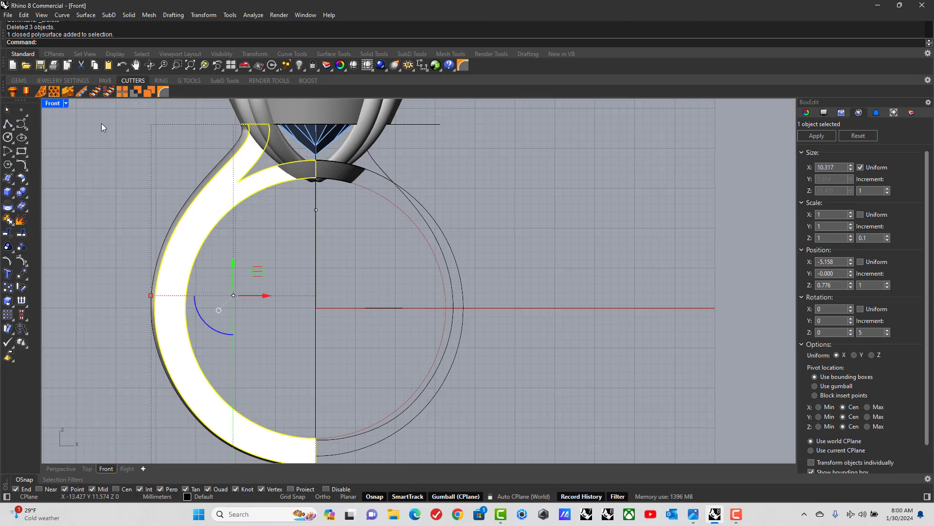
left_click(201, 15)
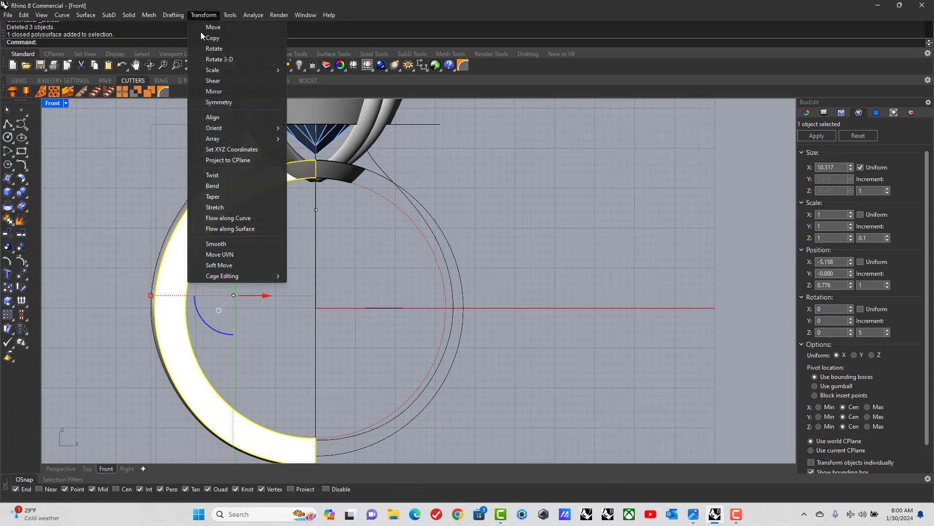
left_click(217, 91)
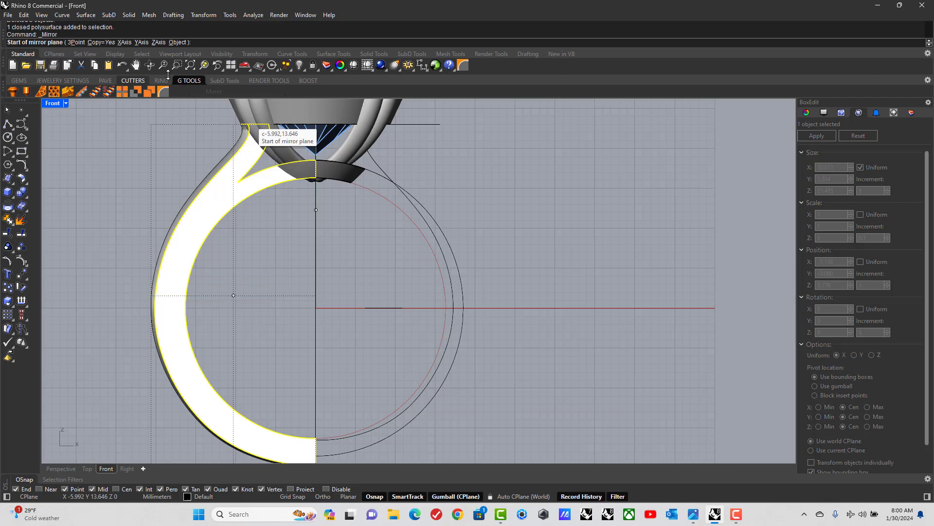
left_click(142, 43)
In the Perspective view, delete the two vertical curves running through the ring's center.
double_click(53, 104)
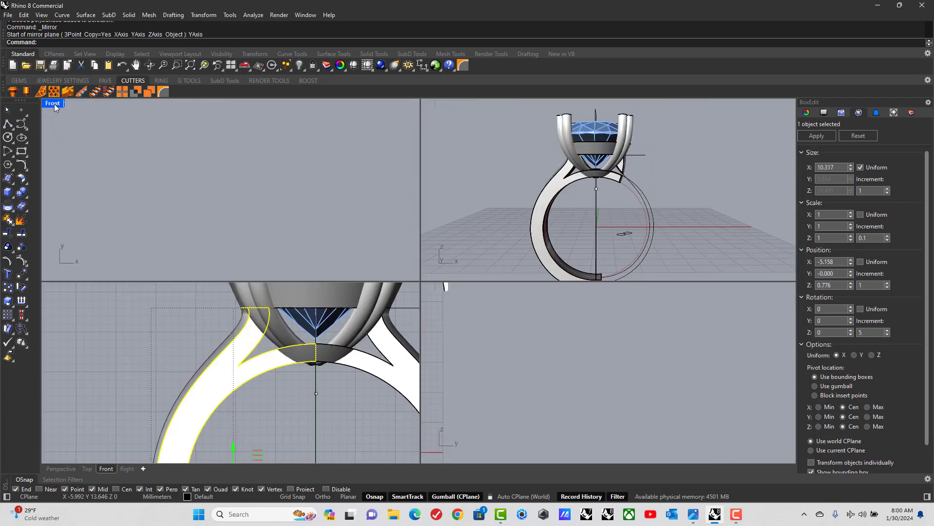
double_click(424, 102)
left_click(283, 181)
right_click_drag(282, 181, 411, 313)
left_click_drag(413, 309, 364, 325)
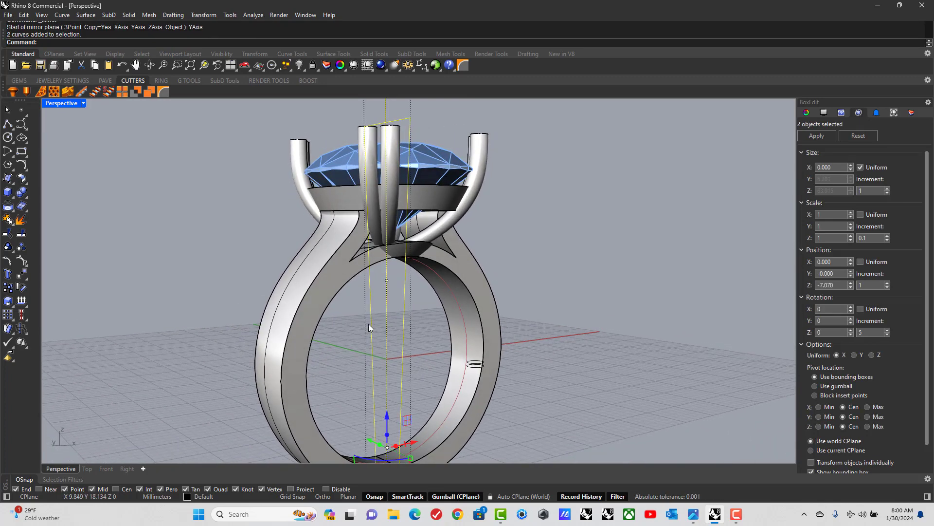
key("Delete")
Fillet both long outer edges of the original half shank with a radius of 1.
right_click_drag(351, 288, 415, 311)
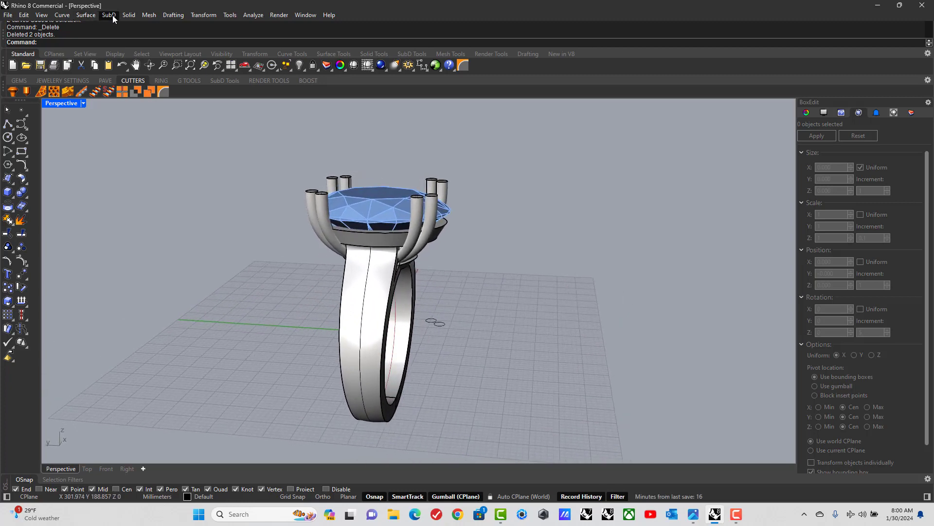
left_click(129, 15)
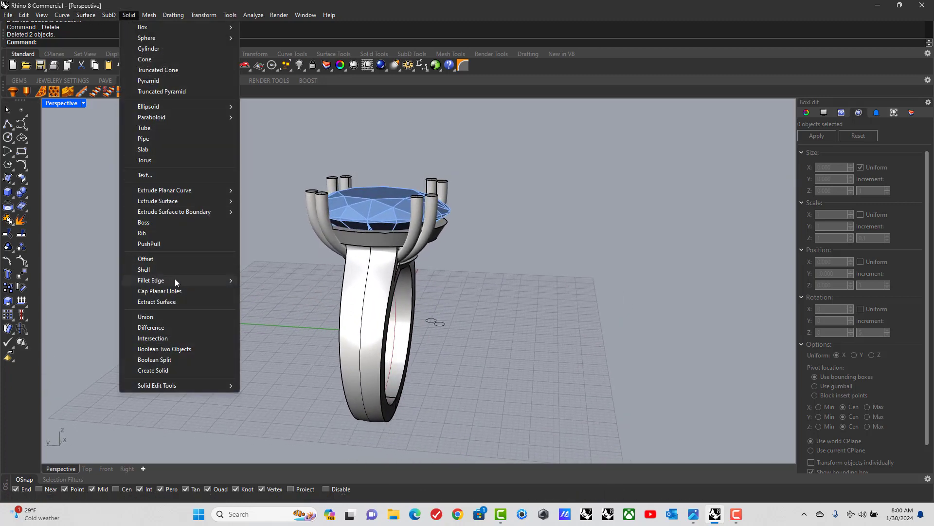
mouse_move(175, 280)
left_click(265, 281)
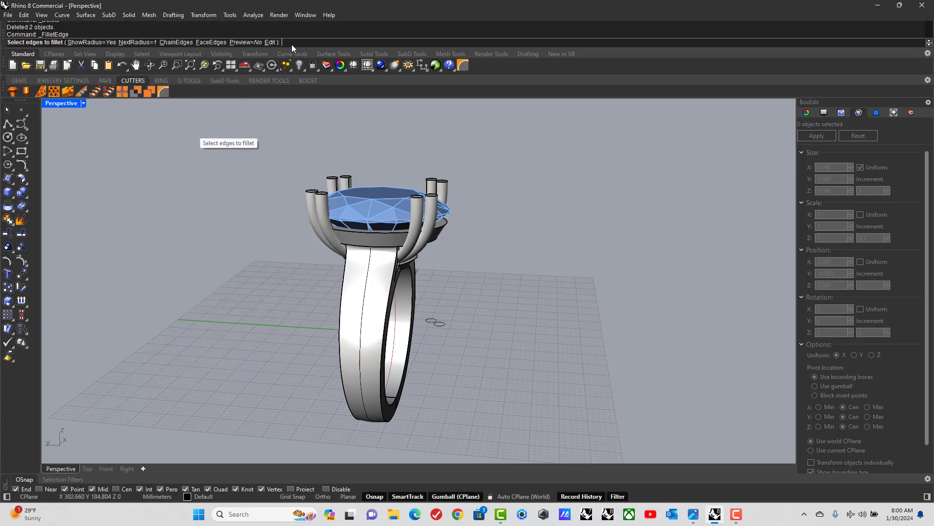
type("1")
key("Return")
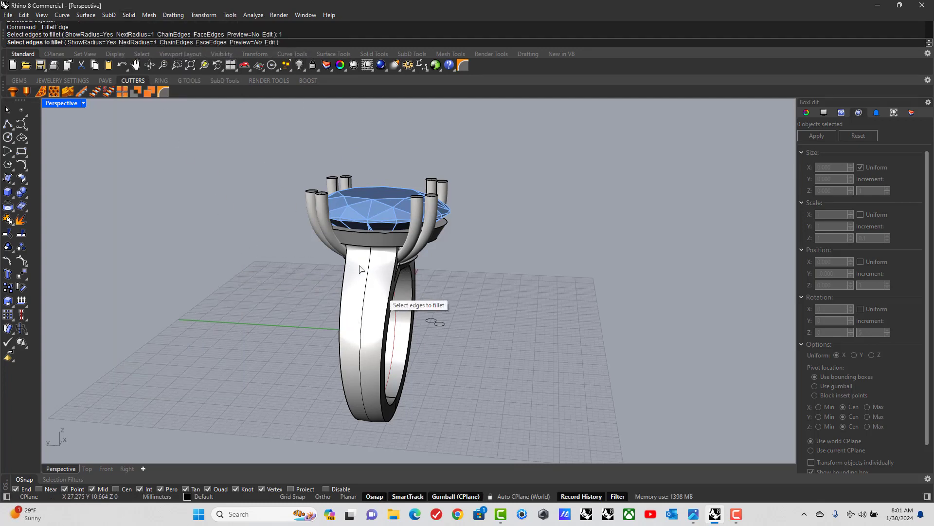
left_click(396, 281)
left_click(347, 276)
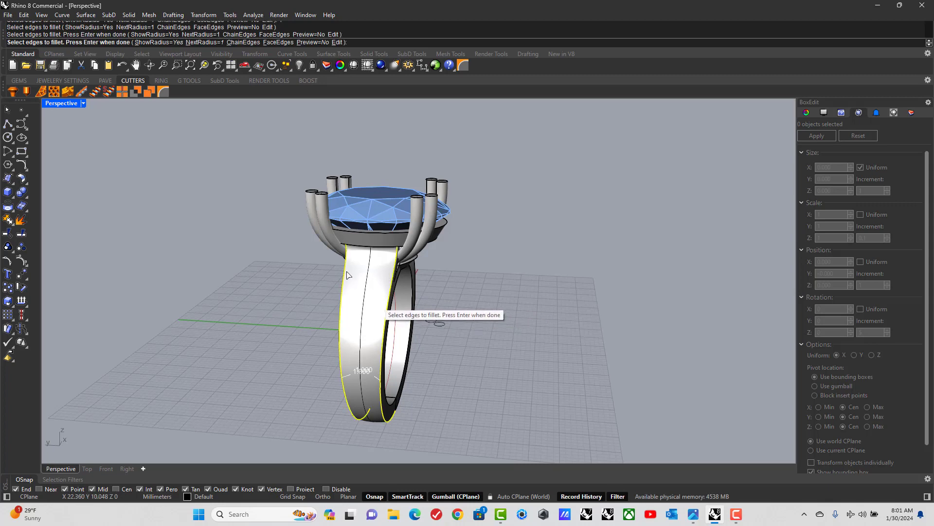
key("Return")
key("Return")
Delete the two small curves on the ground plane and the horizontal construction line beneath the stone.
right_click_drag(365, 284, 399, 322)
scroll(397, 320, "up", 3)
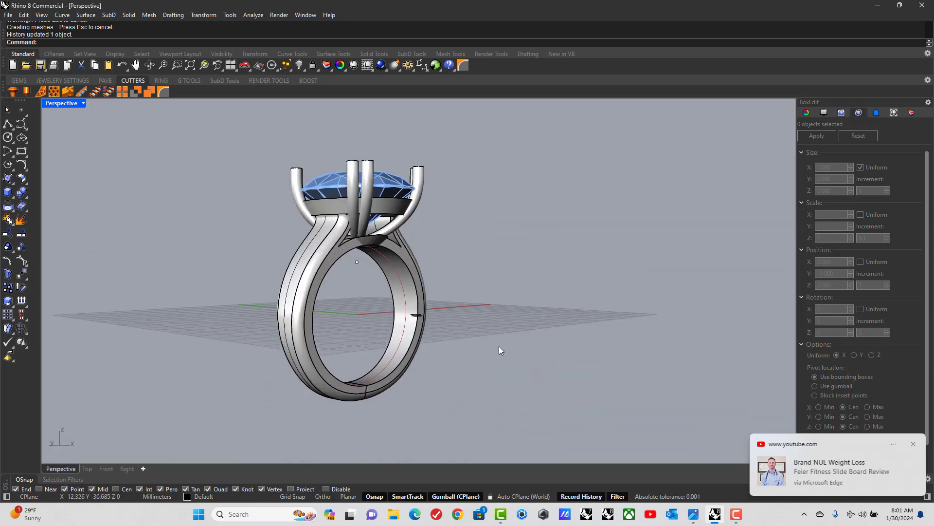
right_click_drag(501, 351, 379, 301)
left_click_drag(379, 301, 431, 332)
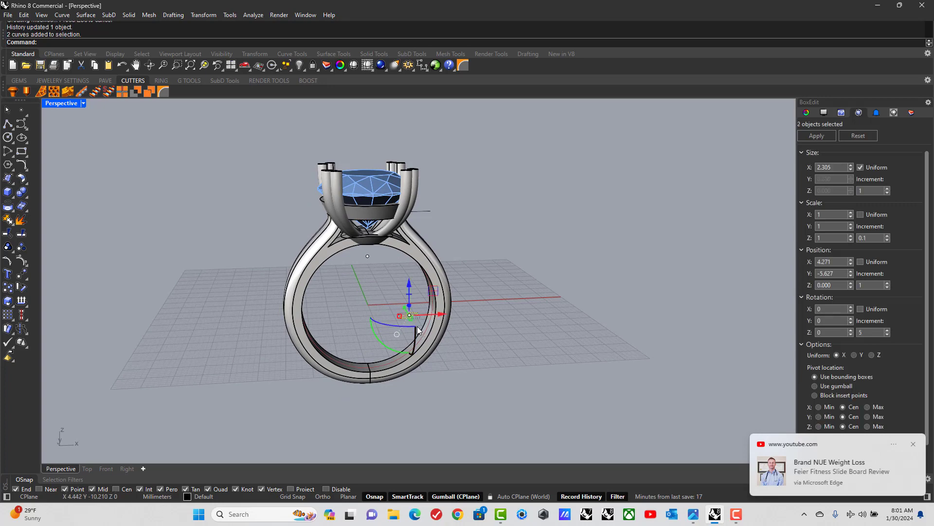
key("Delete")
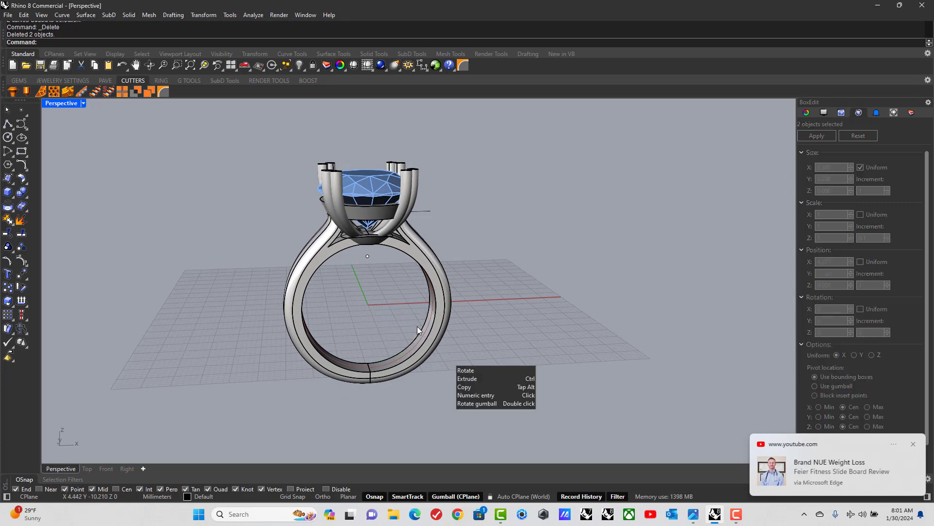
right_click_drag(477, 289, 440, 224)
left_click(442, 225)
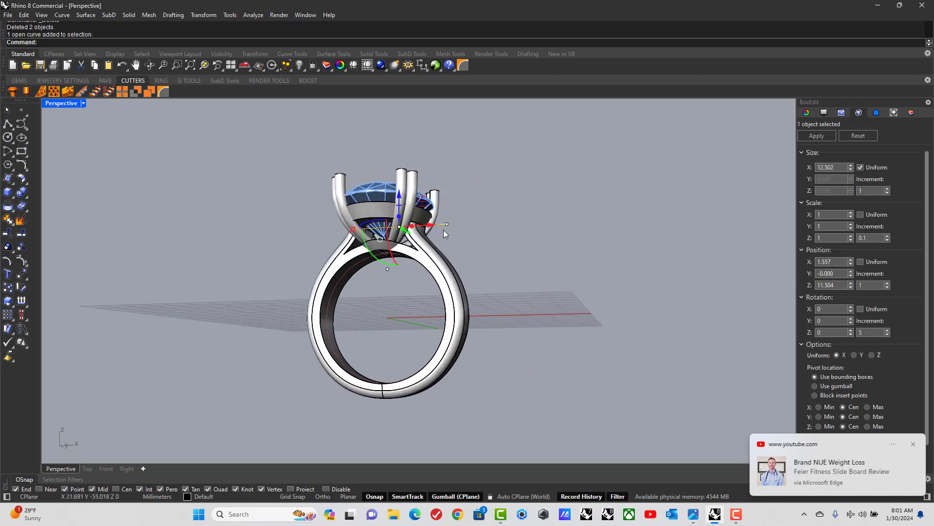
key("Delete")
right_click_drag(367, 259, 357, 225)
scroll(358, 225, "up", 5)
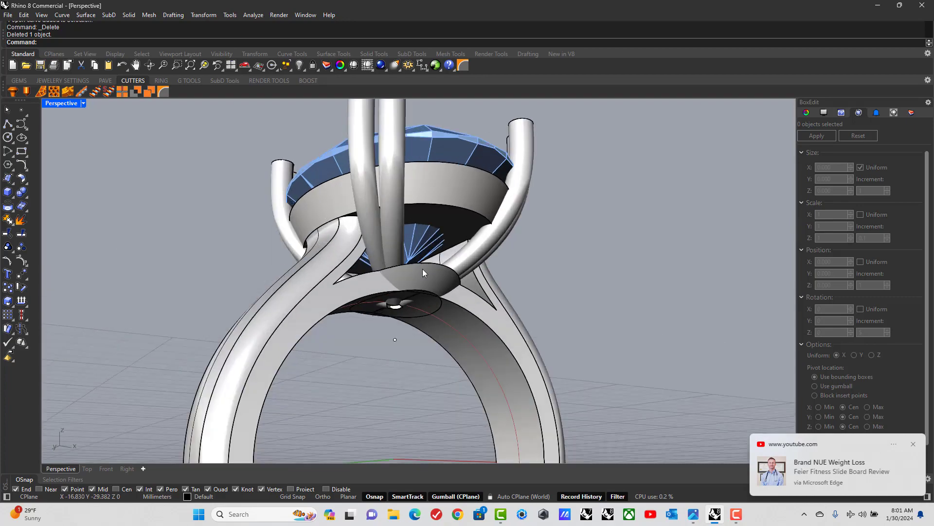
right_click_drag(422, 269, 446, 317)
scroll(350, 264, "down", 4)
scroll(457, 286, "down", 2)
scroll(459, 367, "down", 2)
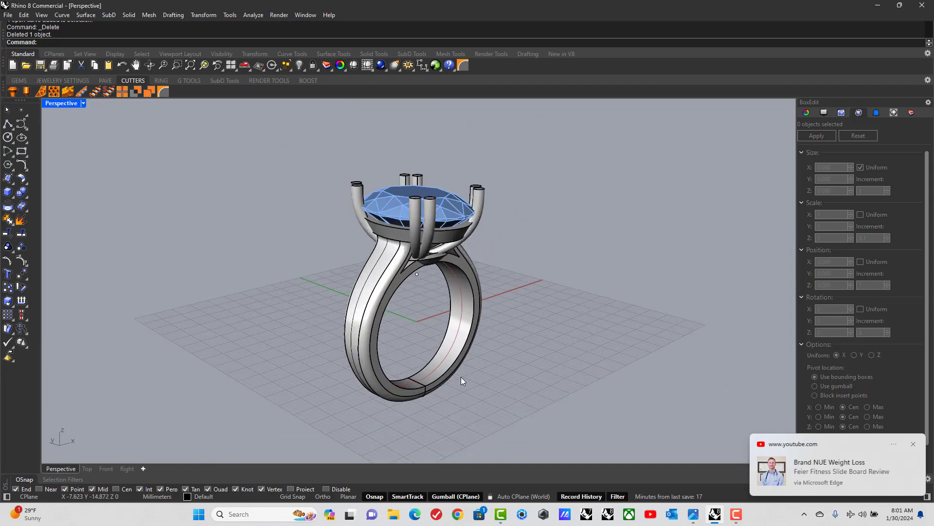